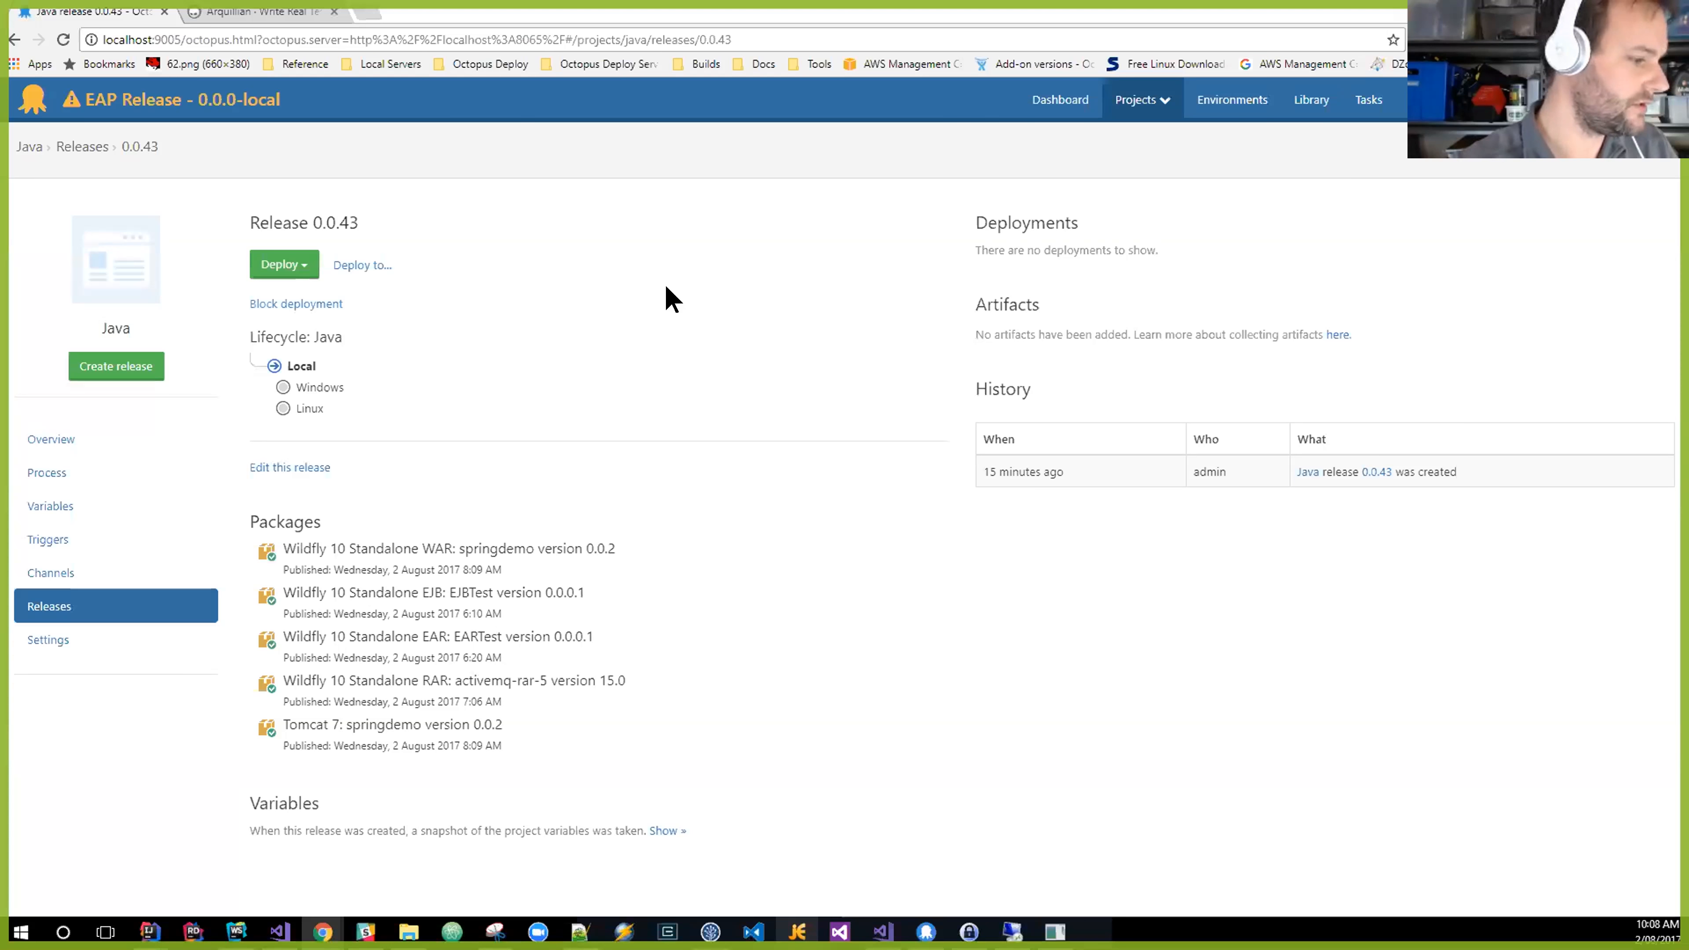
Open the Java project's deployment process and review its list of WildFly and Tomcat steps.
{"action": "left_click", "coordinate": [46, 473]}
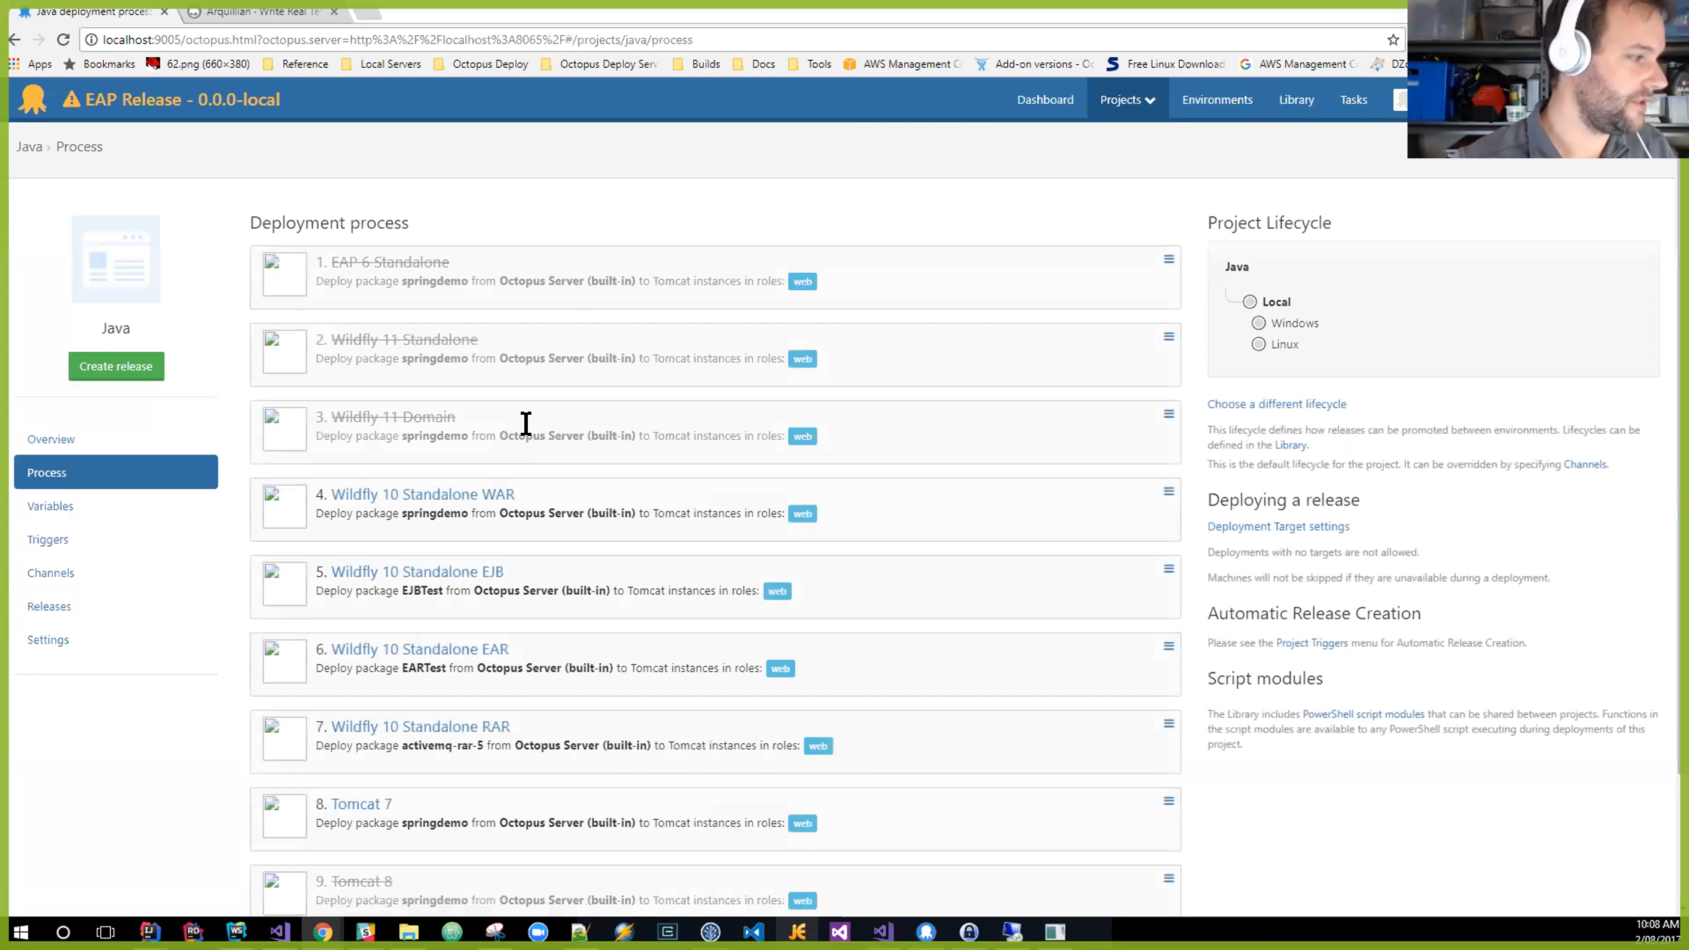
{"action": "scroll", "coordinate": [547, 426], "scroll_direction": "down", "scroll_amount": 2}
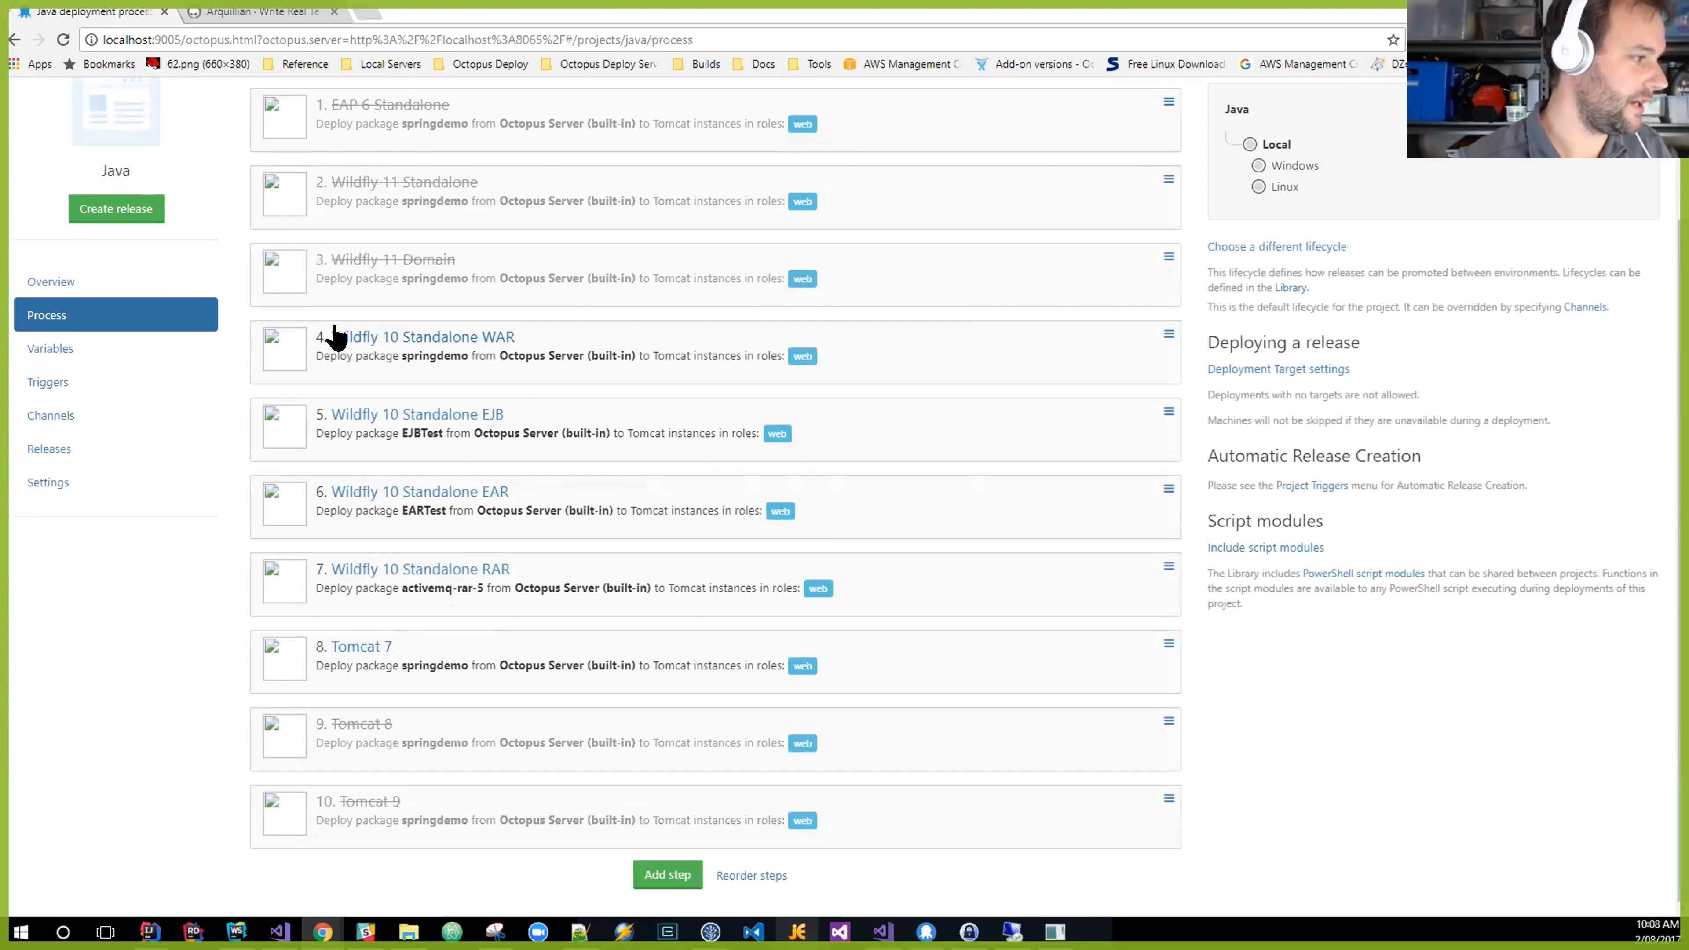
{"action": "scroll", "coordinate": [337, 339], "scroll_direction": "up", "scroll_amount": 2}
{"action": "scroll", "coordinate": [479, 516], "scroll_direction": "down", "scroll_amount": 2}
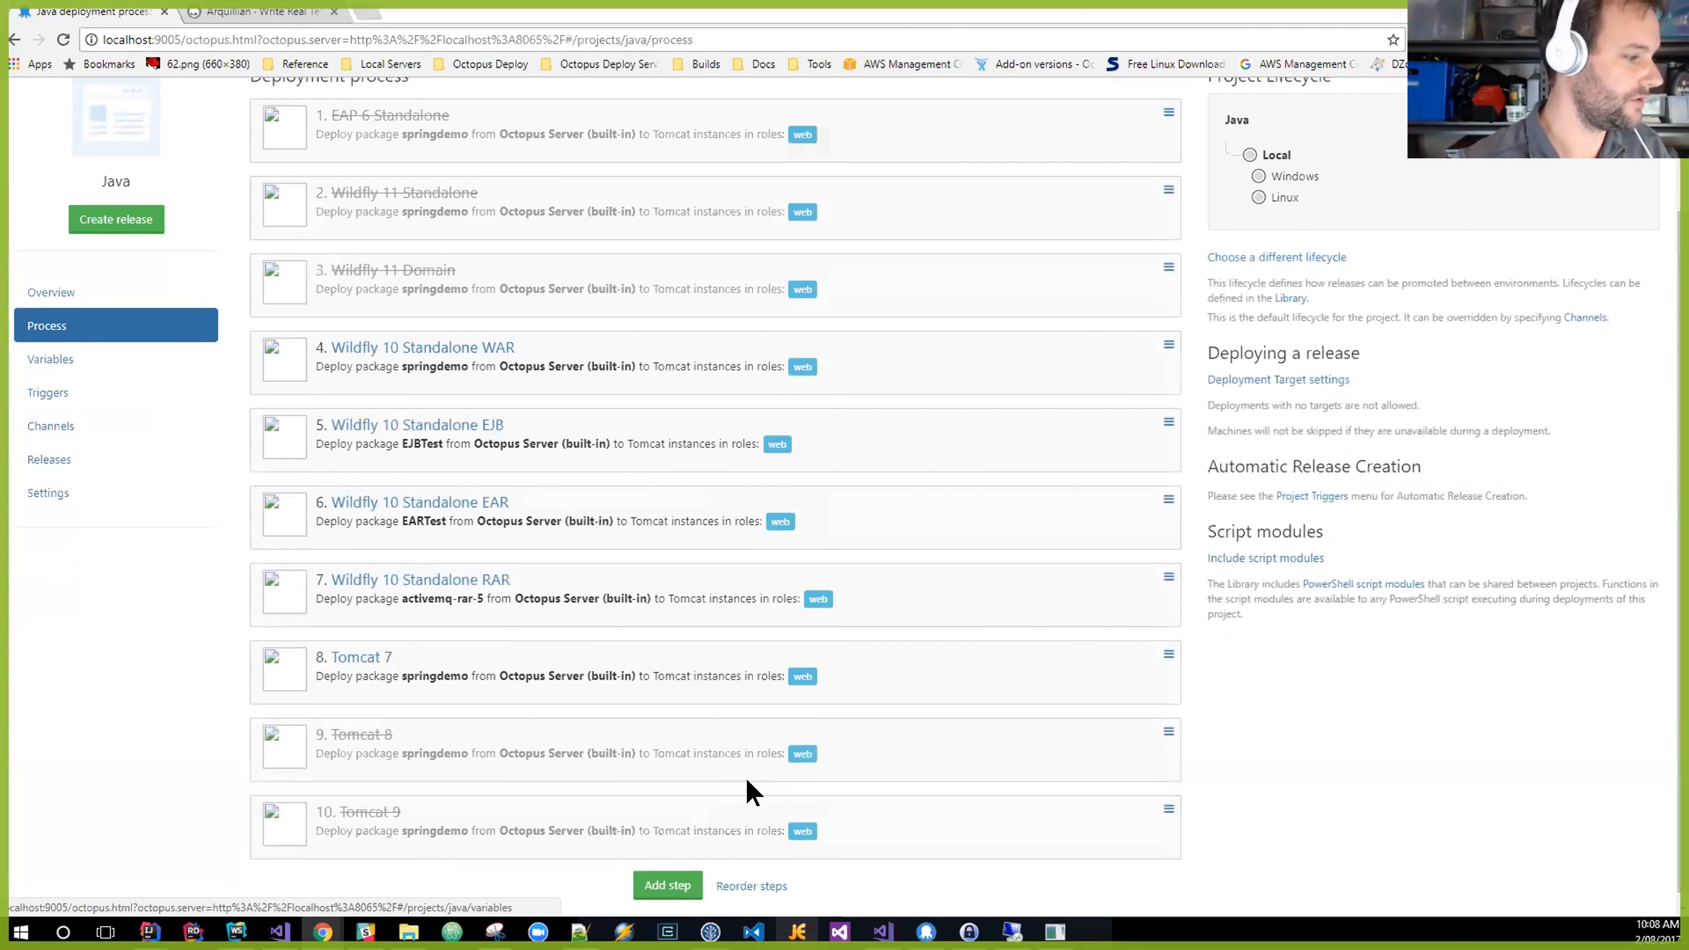
Start adding a process step to browse the available step templates, and return to the Java project's overview without choosing one.
{"action": "left_click", "coordinate": [658, 880]}
{"action": "mouse_move", "coordinate": [650, 474]}
{"action": "scroll", "coordinate": [532, 432], "scroll_direction": "down", "scroll_amount": 9}
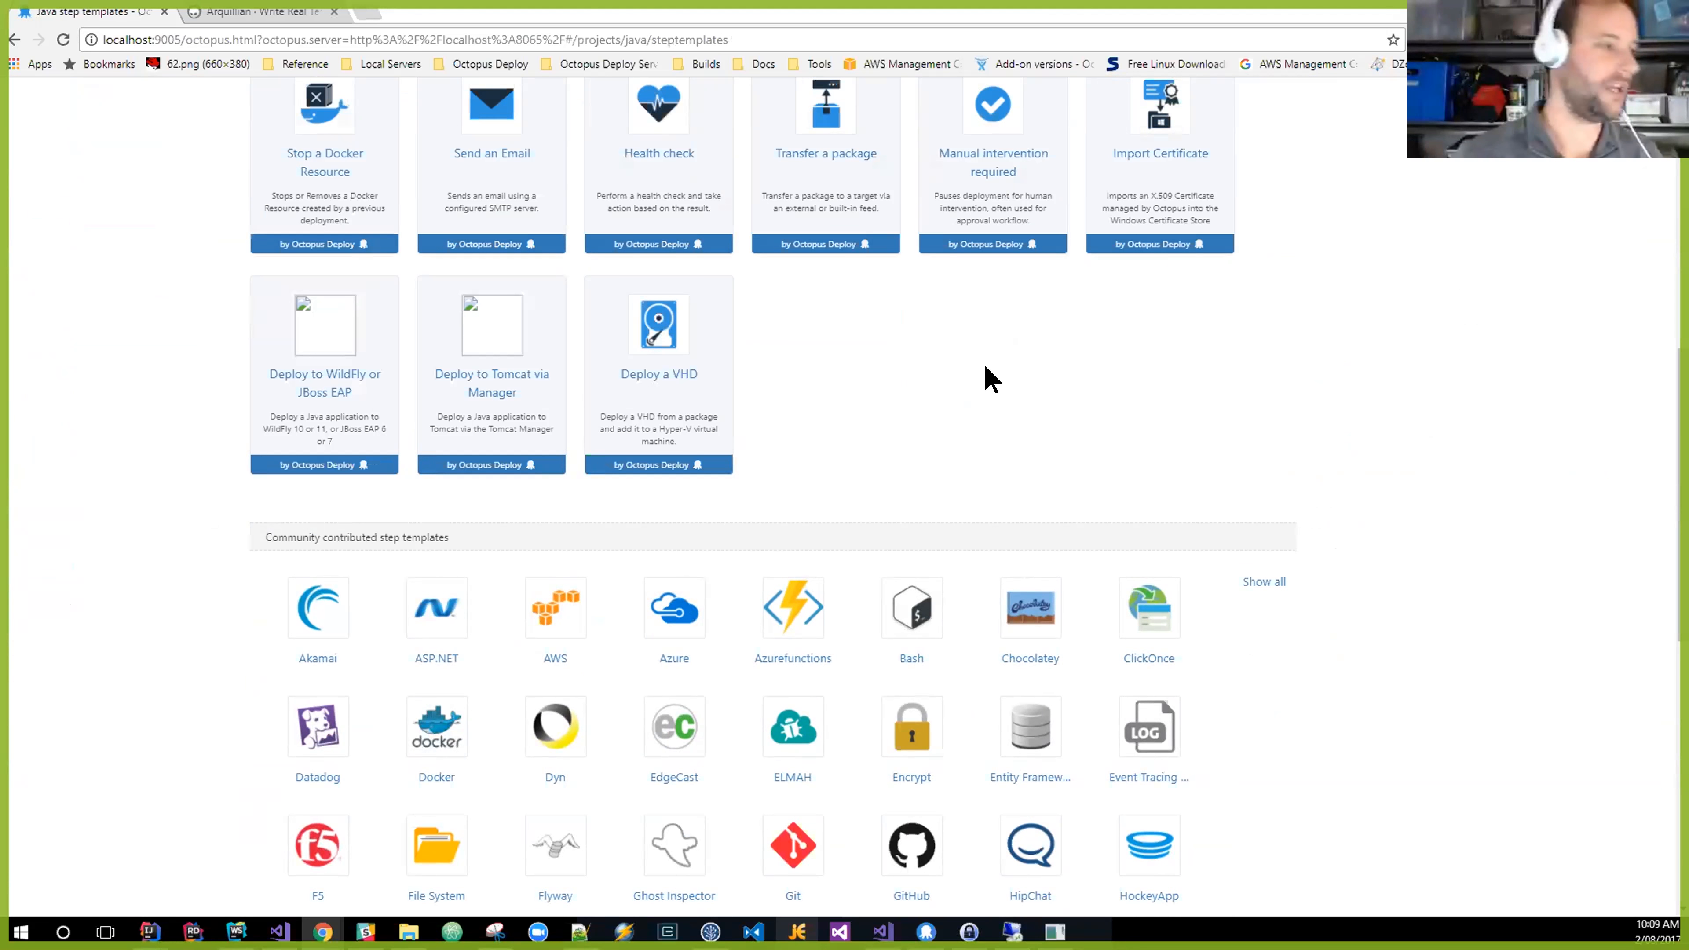
{"action": "scroll", "coordinate": [984, 370], "scroll_direction": "up", "scroll_amount": 8}
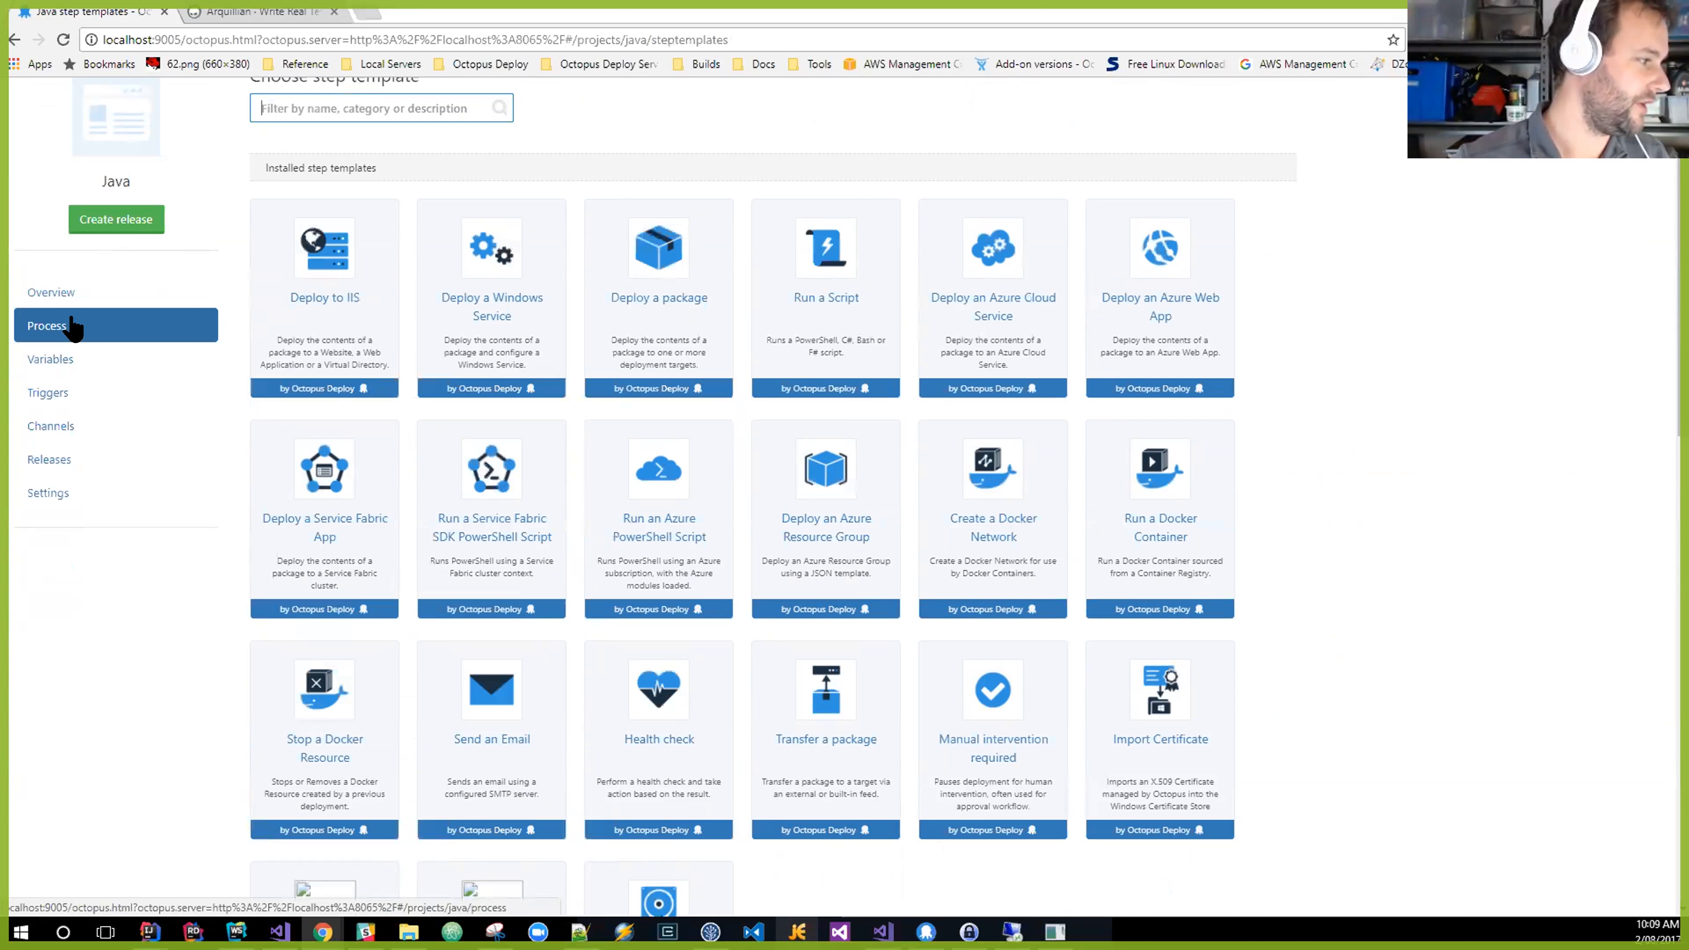
{"action": "left_click", "coordinate": [59, 295]}
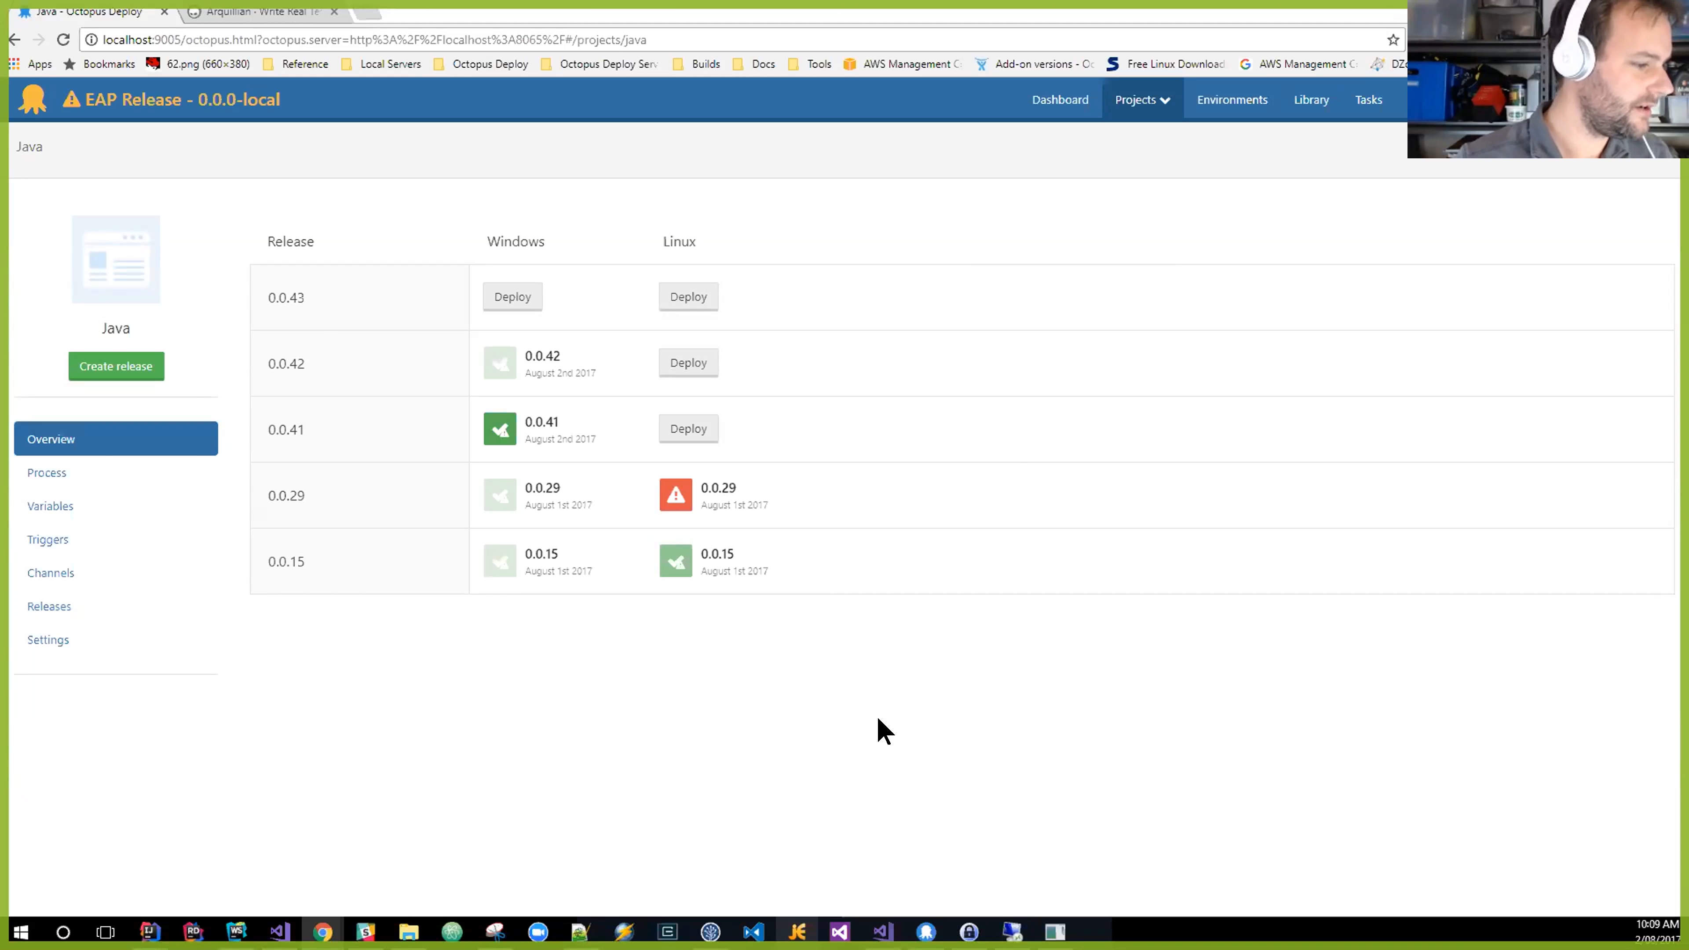
Switch to the remote desktop session, view the Tomcat manager and WildFly console, and reload the Spring Boot demo page.
{"action": "left_click", "coordinate": [1012, 931]}
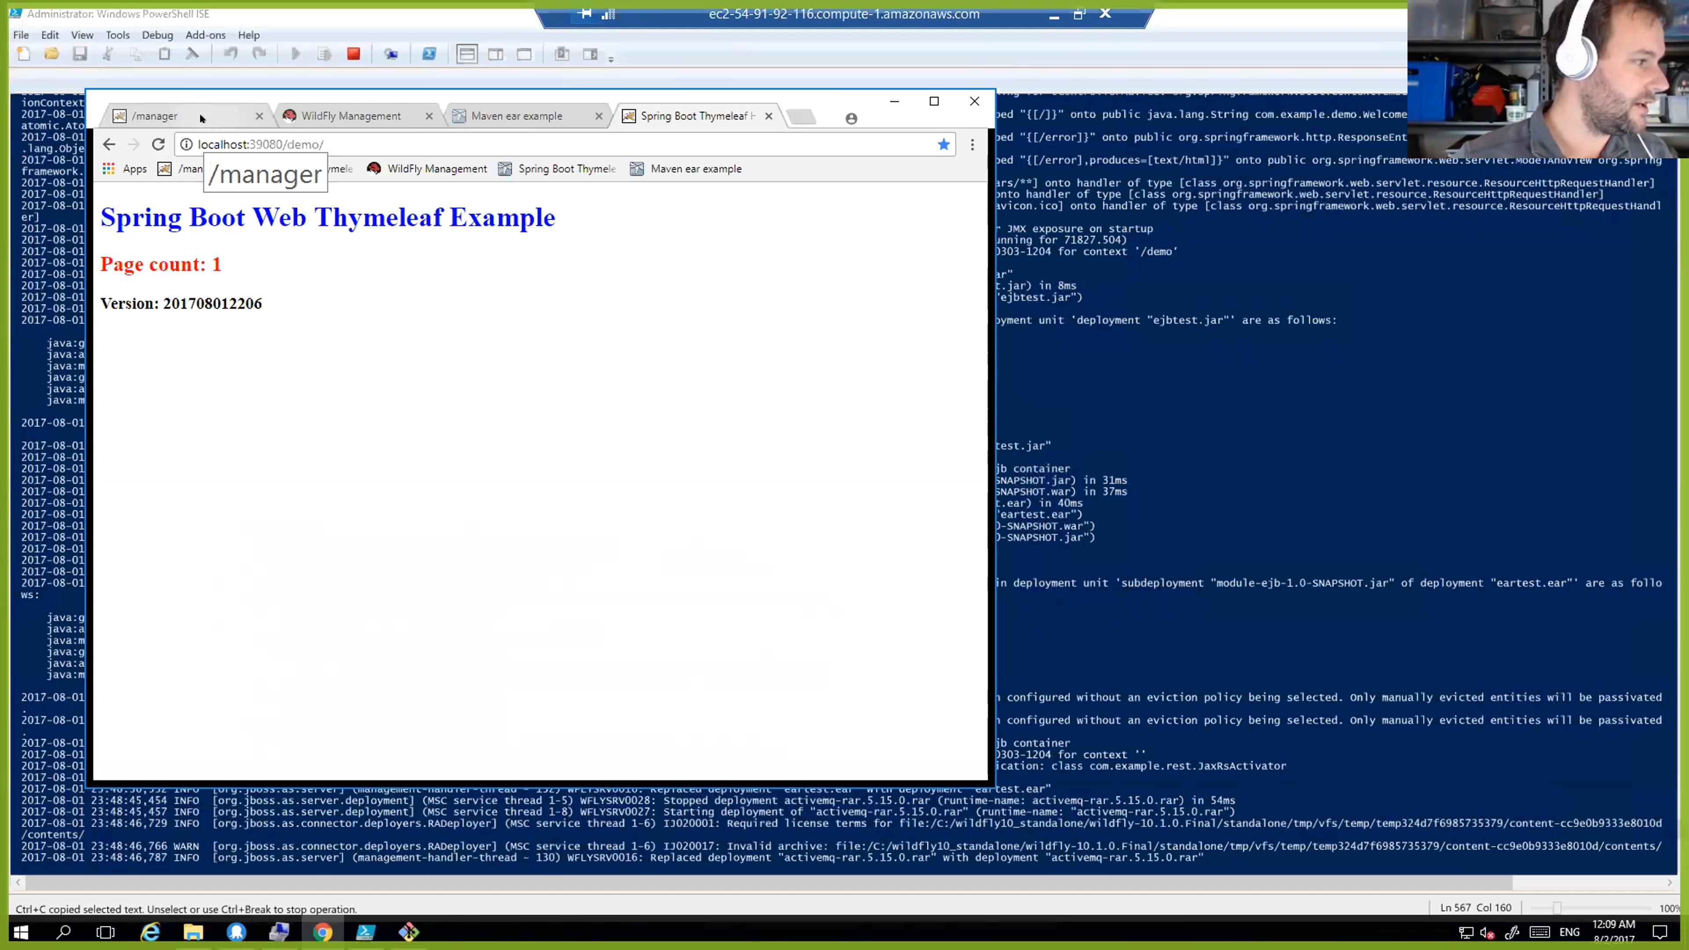
{"action": "left_click", "coordinate": [201, 117]}
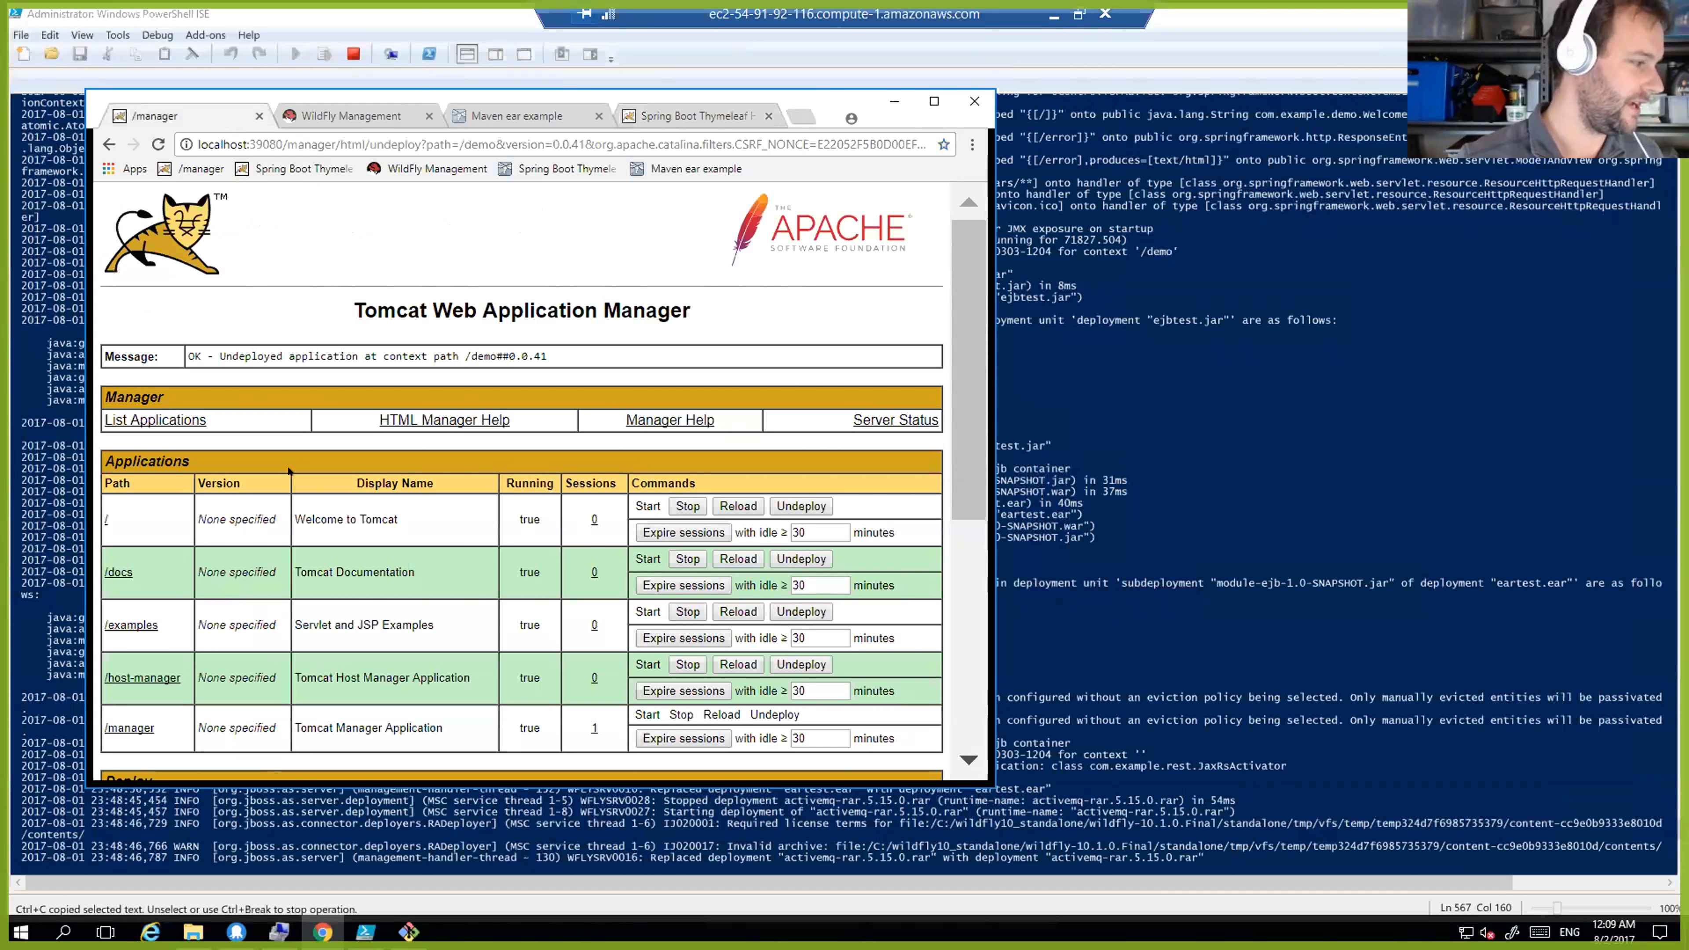
{"action": "left_click", "coordinate": [343, 118]}
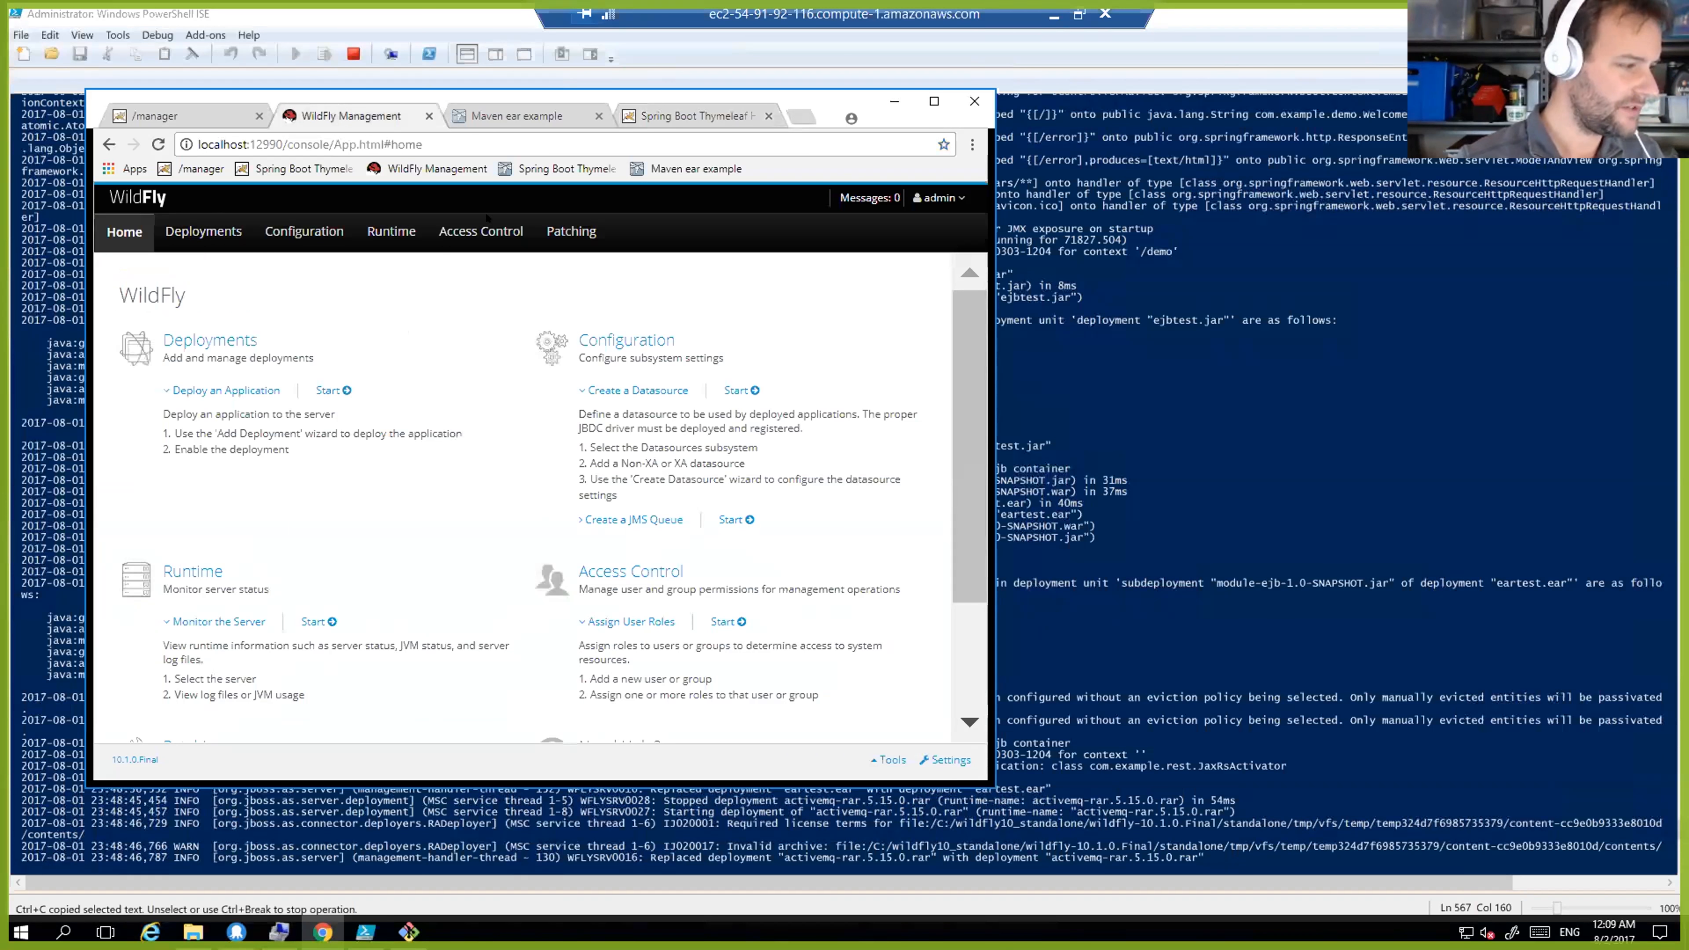
{"action": "left_click", "coordinate": [691, 116]}
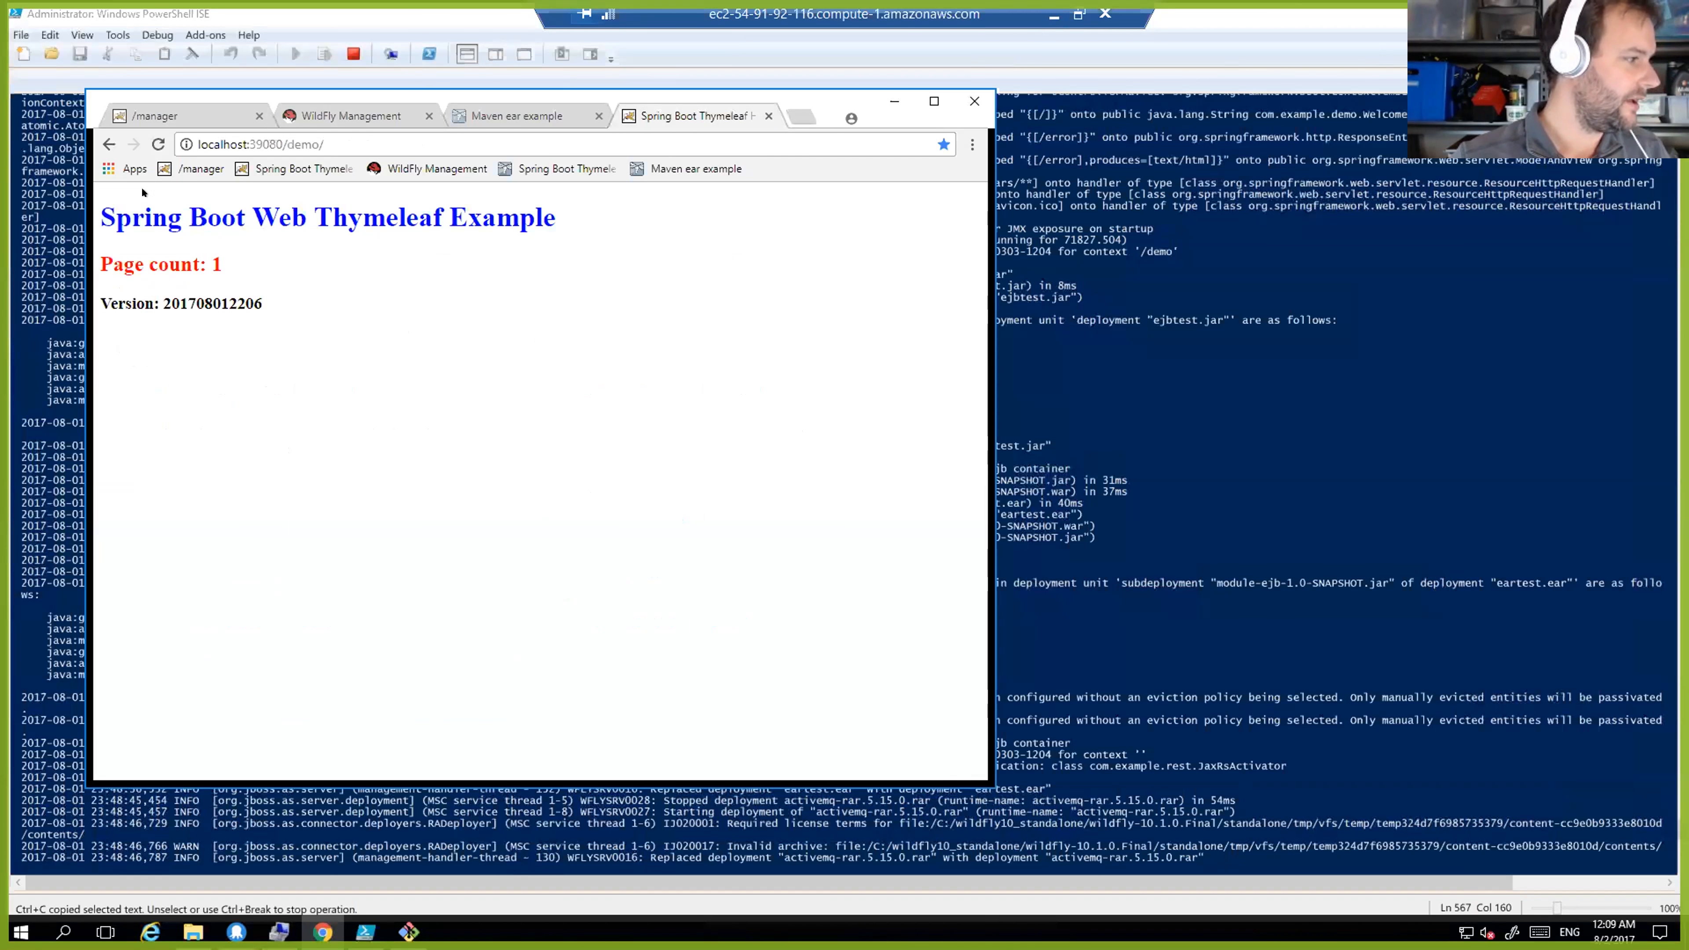
{"action": "left_click", "coordinate": [159, 144]}
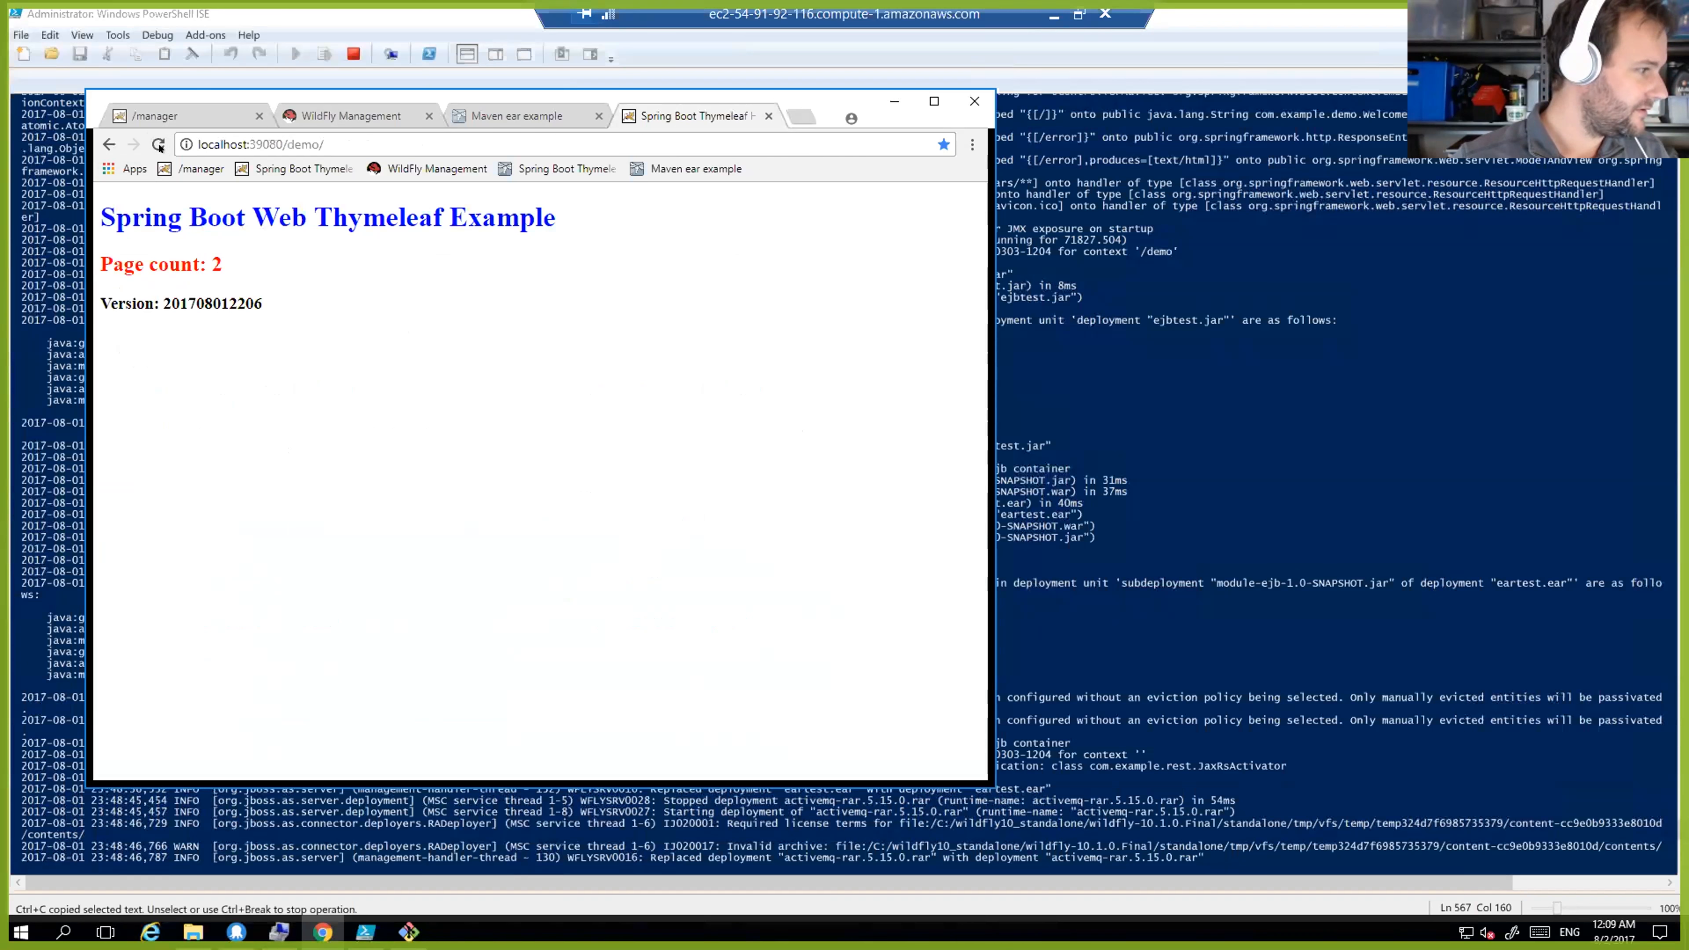
Undeploy the /demo application, version 0.0.41, from a refreshed Tomcat manager, and reload the demo page to check its removal.
{"action": "left_click", "coordinate": [175, 111]}
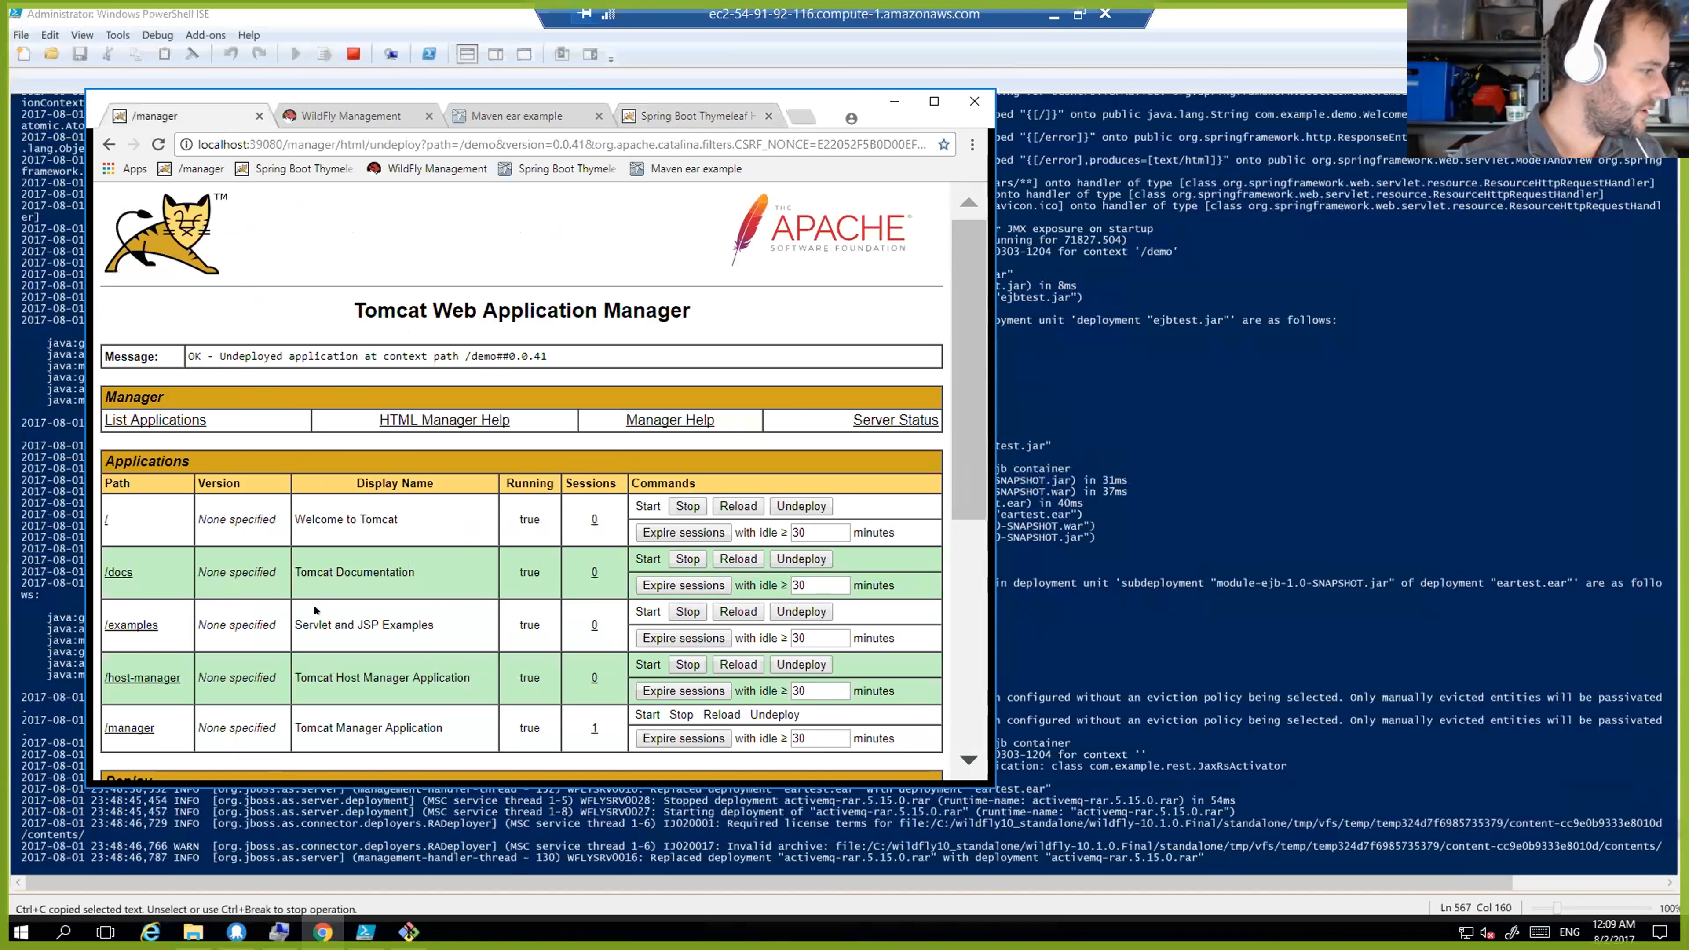
{"action": "left_click", "coordinate": [193, 168]}
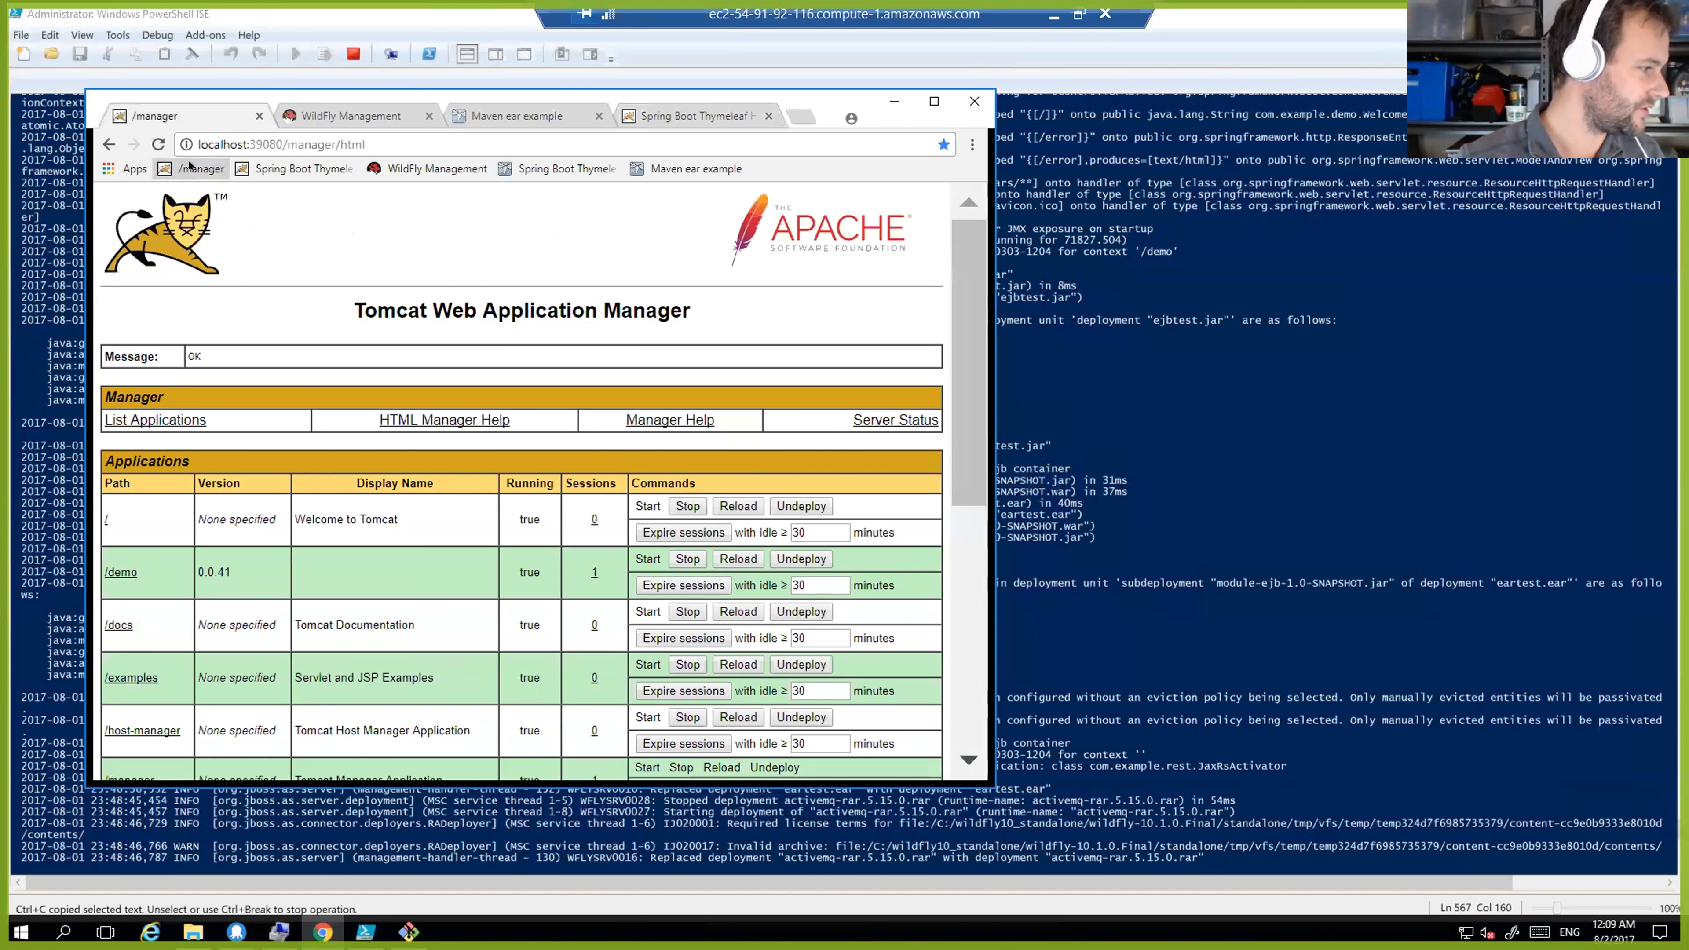
{"action": "left_click", "coordinate": [795, 559]}
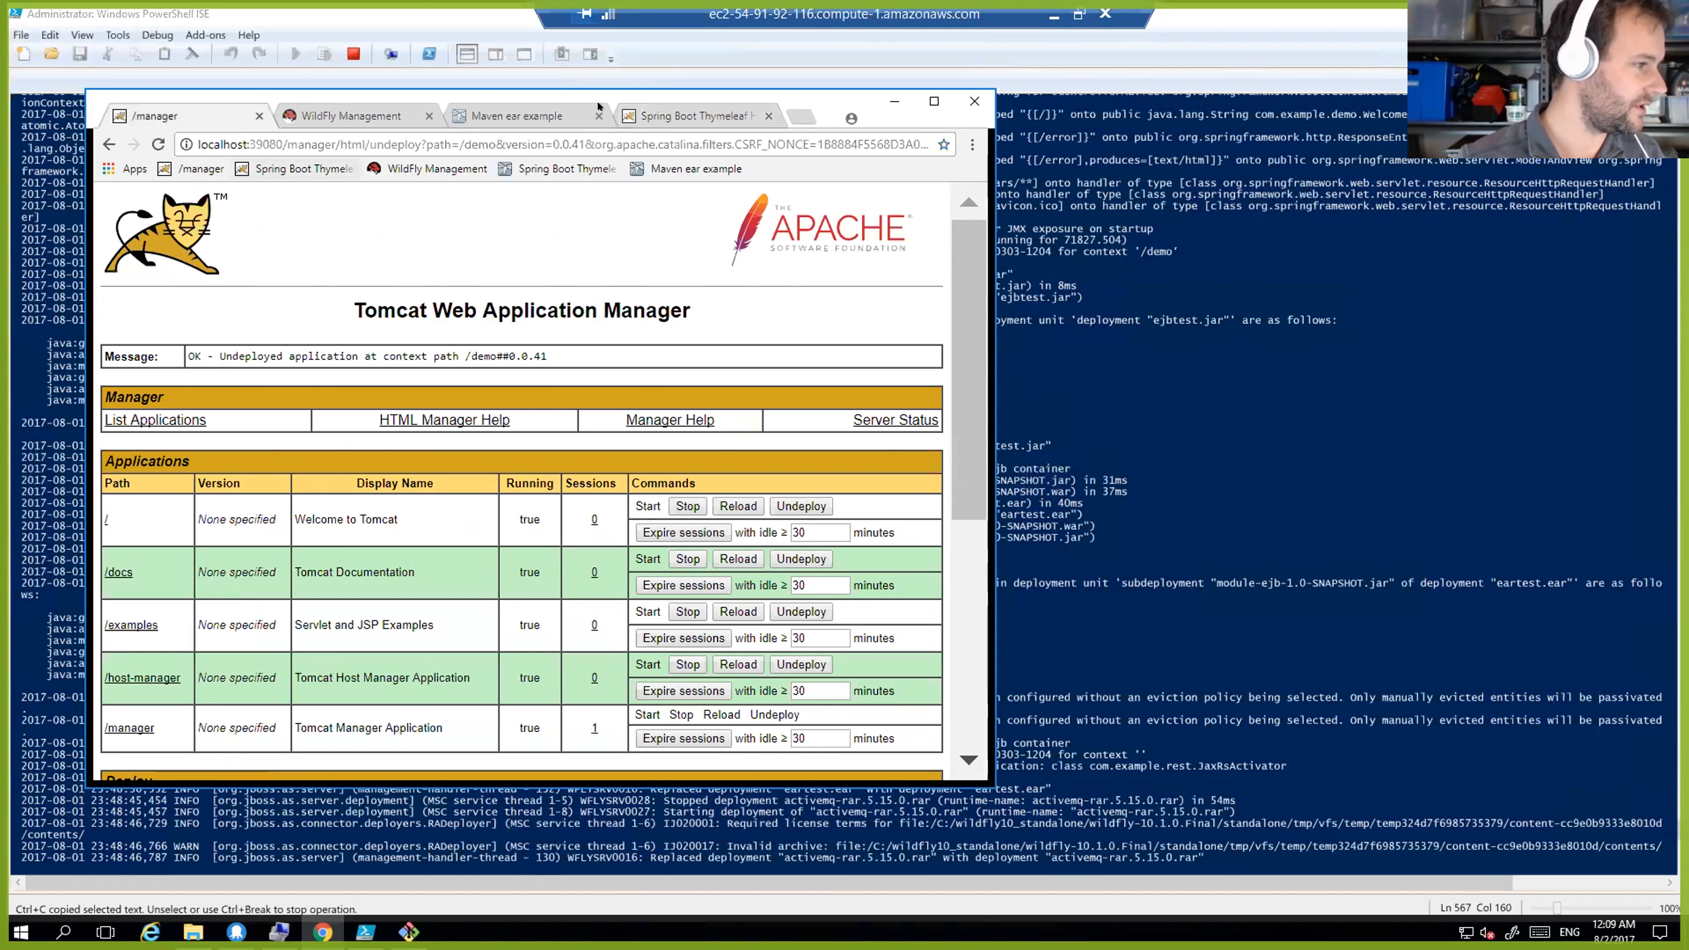
{"action": "left_click", "coordinate": [695, 116]}
{"action": "left_click", "coordinate": [158, 144]}
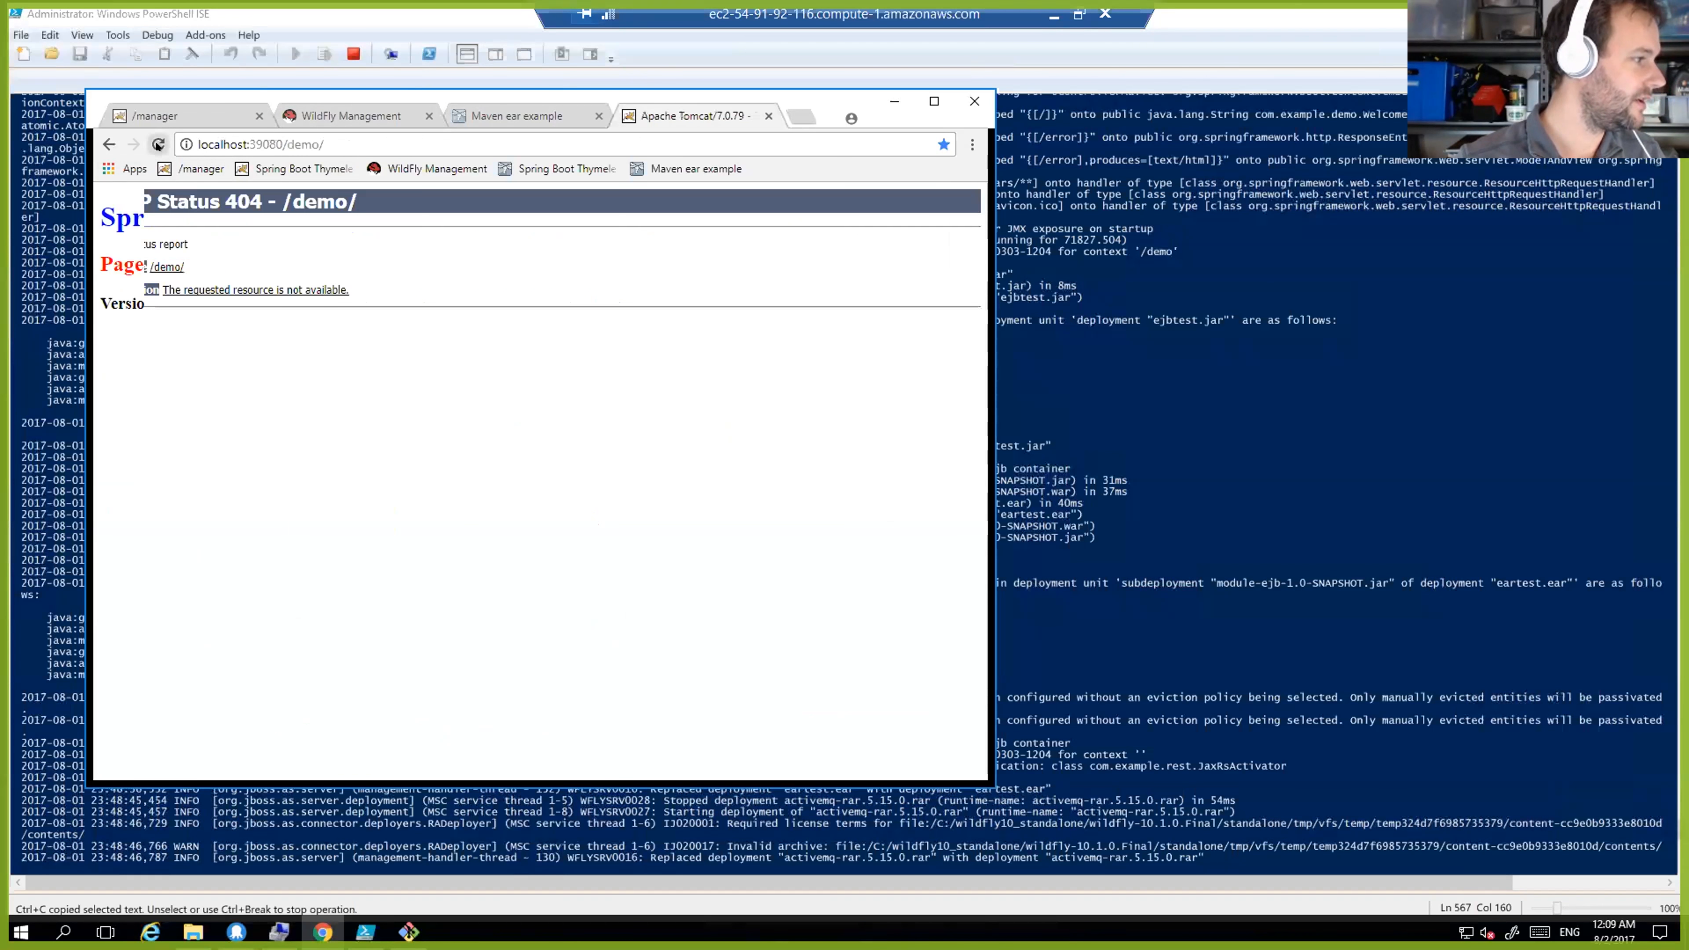
Switch back to Octopus Deploy and redeploy the Java project's release 0.0.42 to the Windows environment.
{"action": "left_click", "coordinate": [1054, 14]}
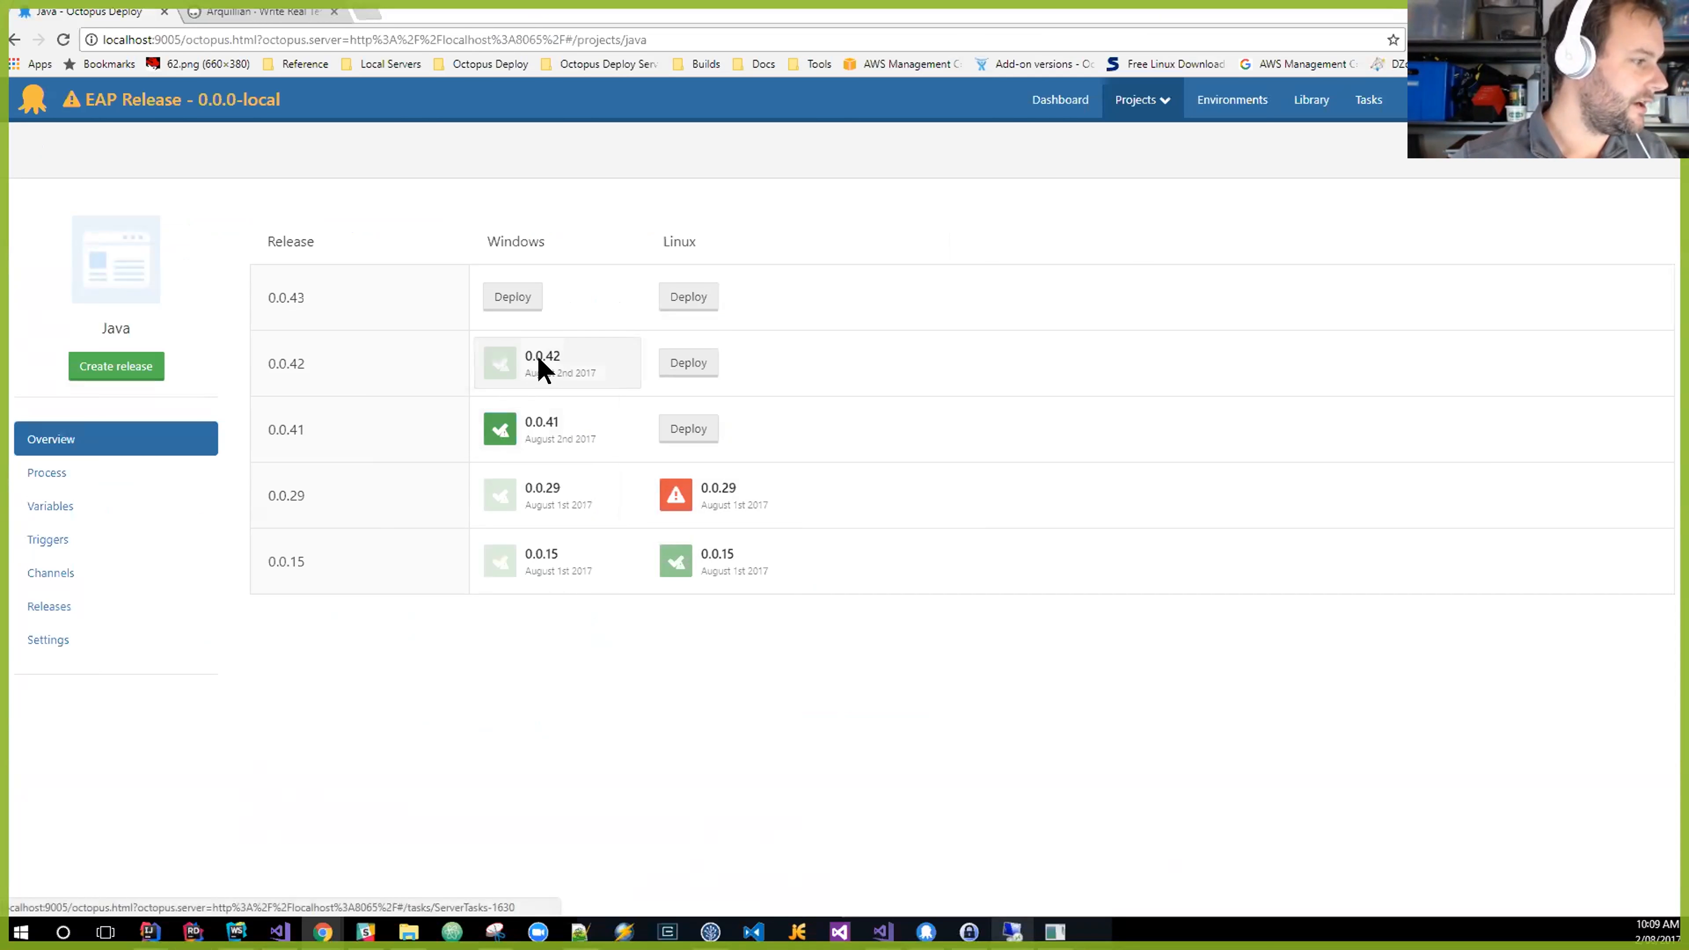
{"action": "left_click", "coordinate": [536, 357]}
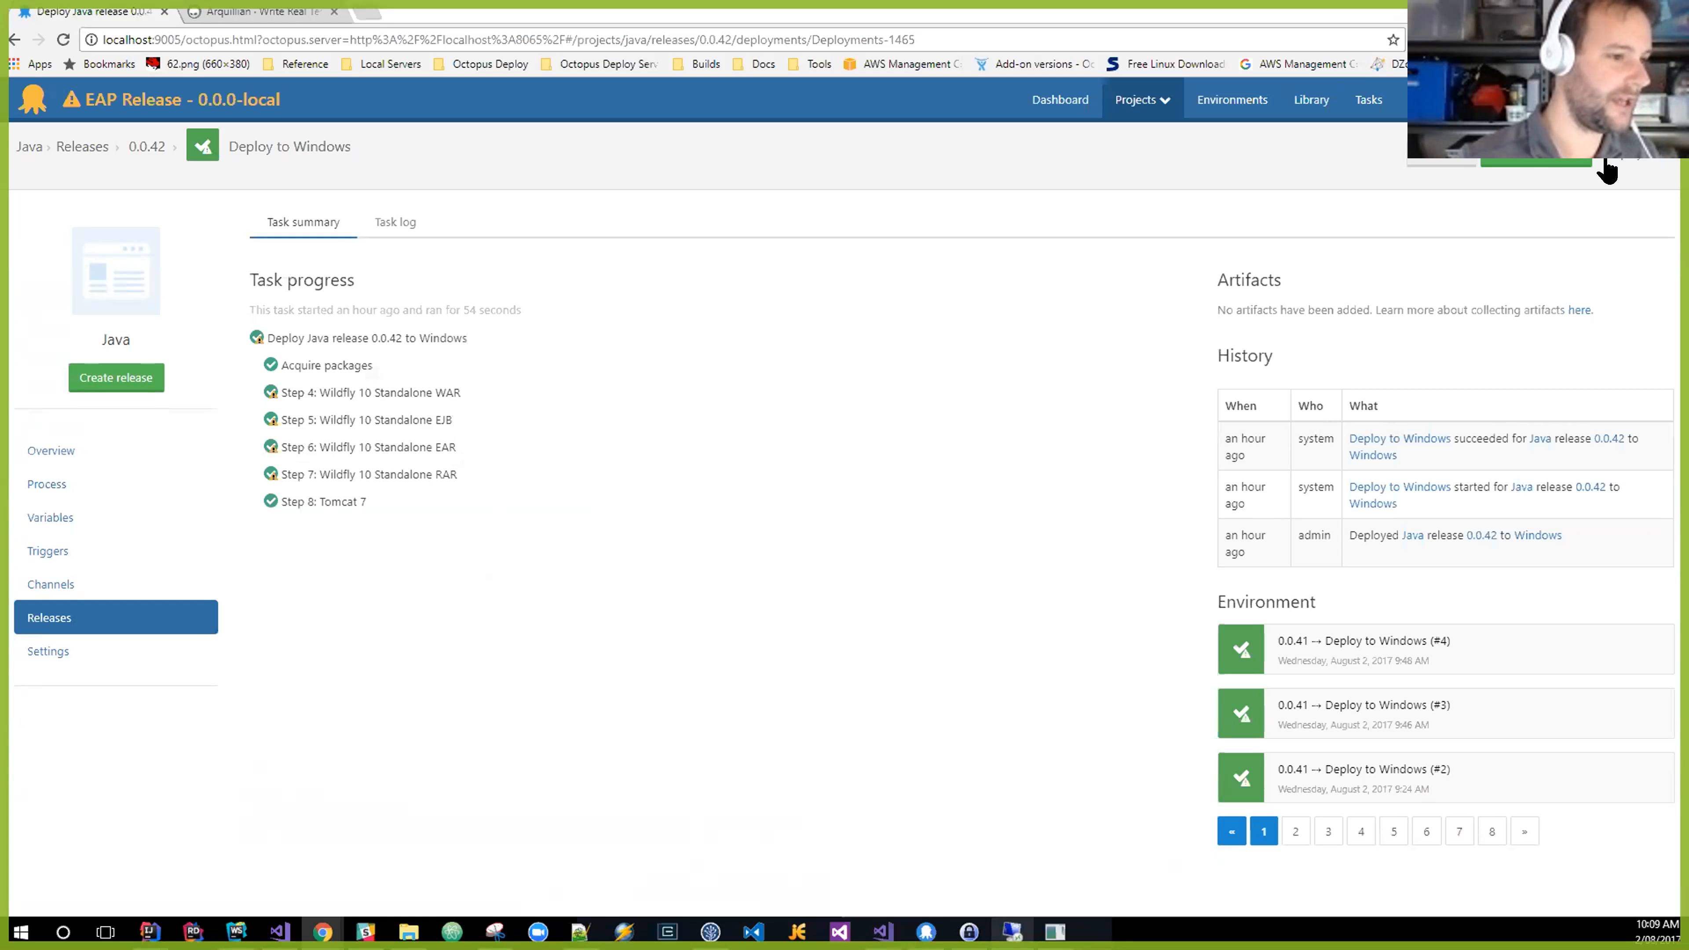
{"action": "left_click", "coordinate": [1590, 160]}
{"action": "left_click", "coordinate": [577, 249]}
{"action": "left_click", "coordinate": [442, 293]}
{"action": "left_click", "coordinate": [241, 384]}
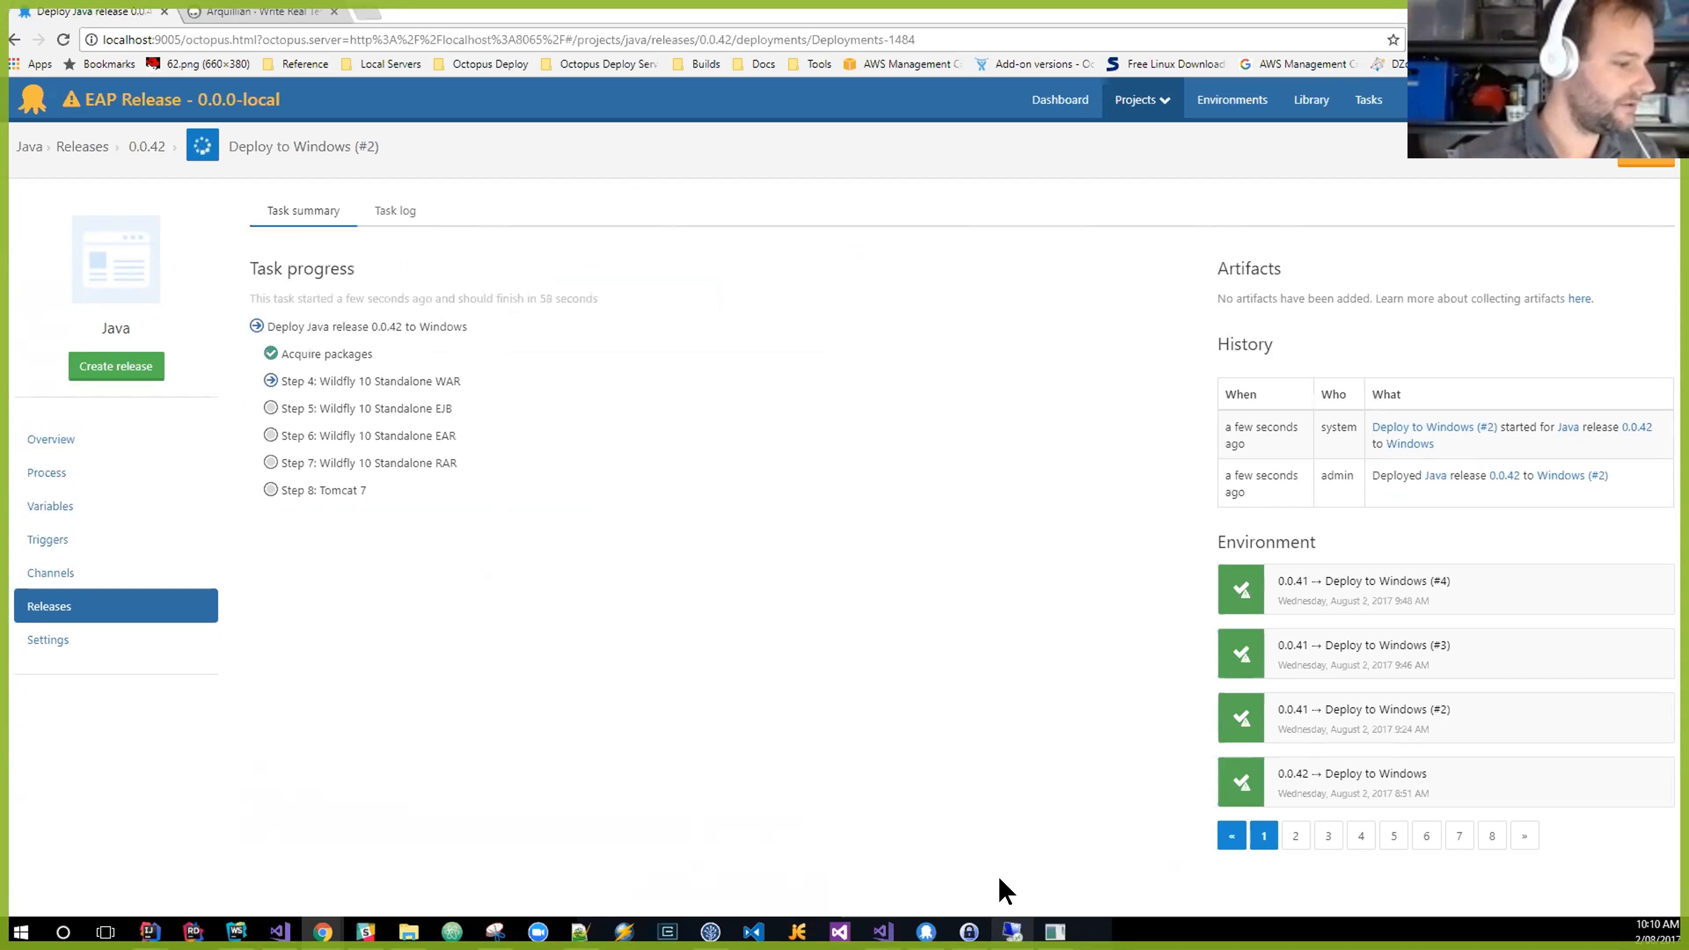
Switch to the remote desktop session and inspect the Java folder inside C:\Octopus\Calamari.
{"action": "left_click", "coordinate": [1010, 931]}
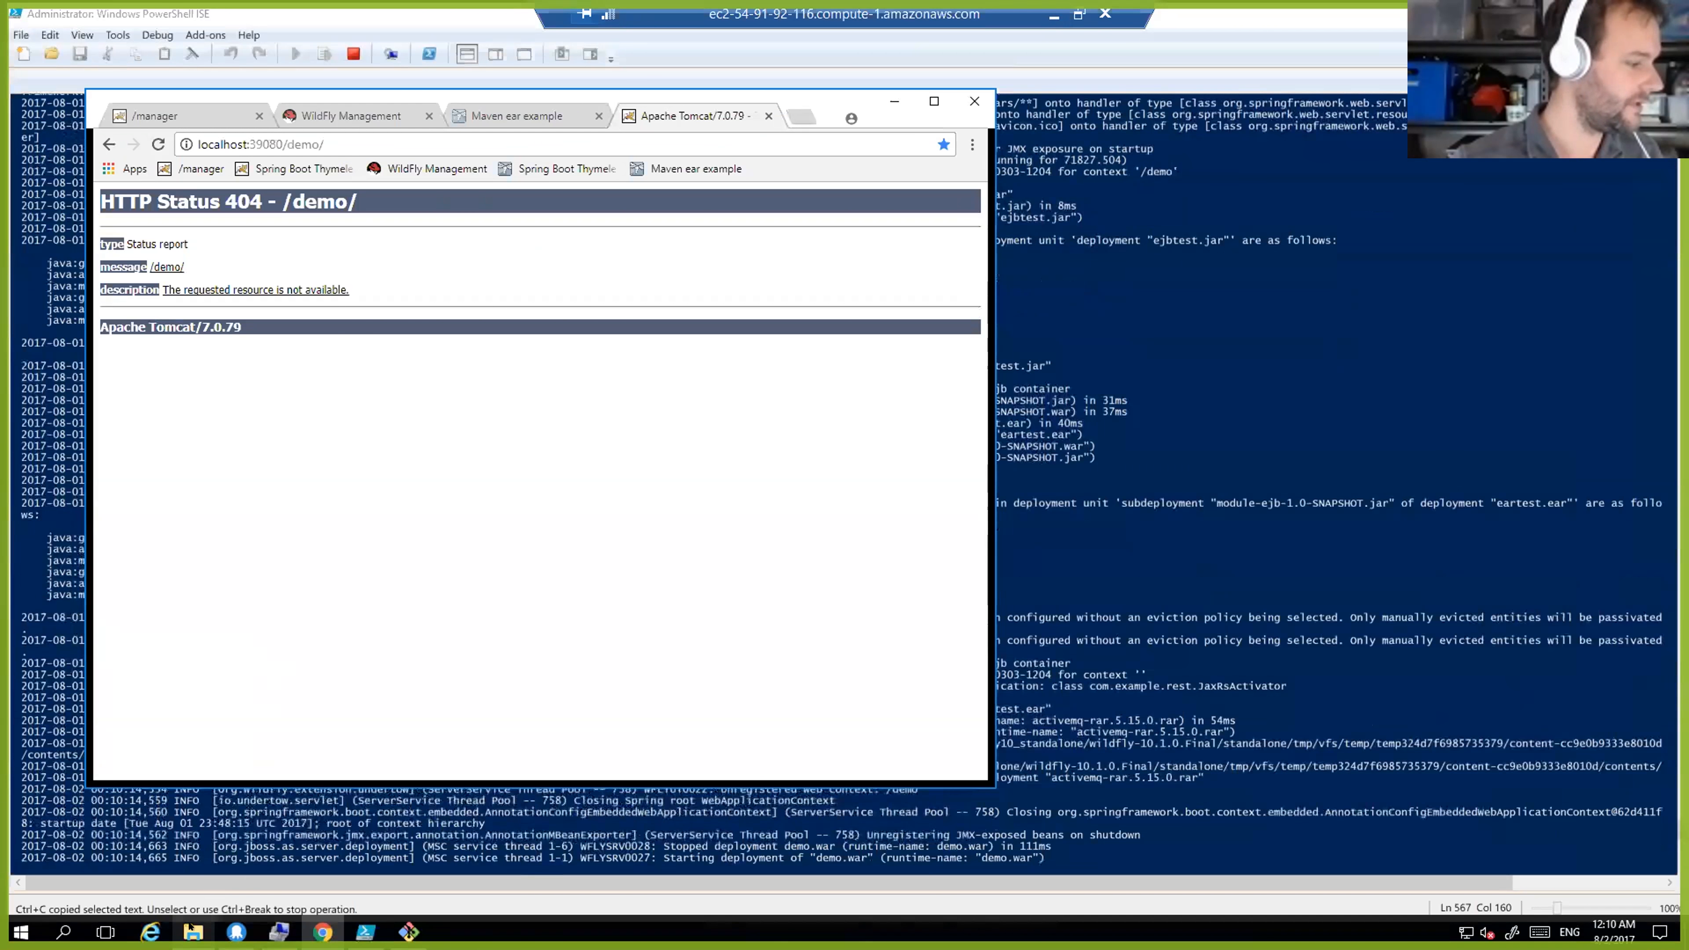
{"action": "left_click", "coordinate": [192, 931]}
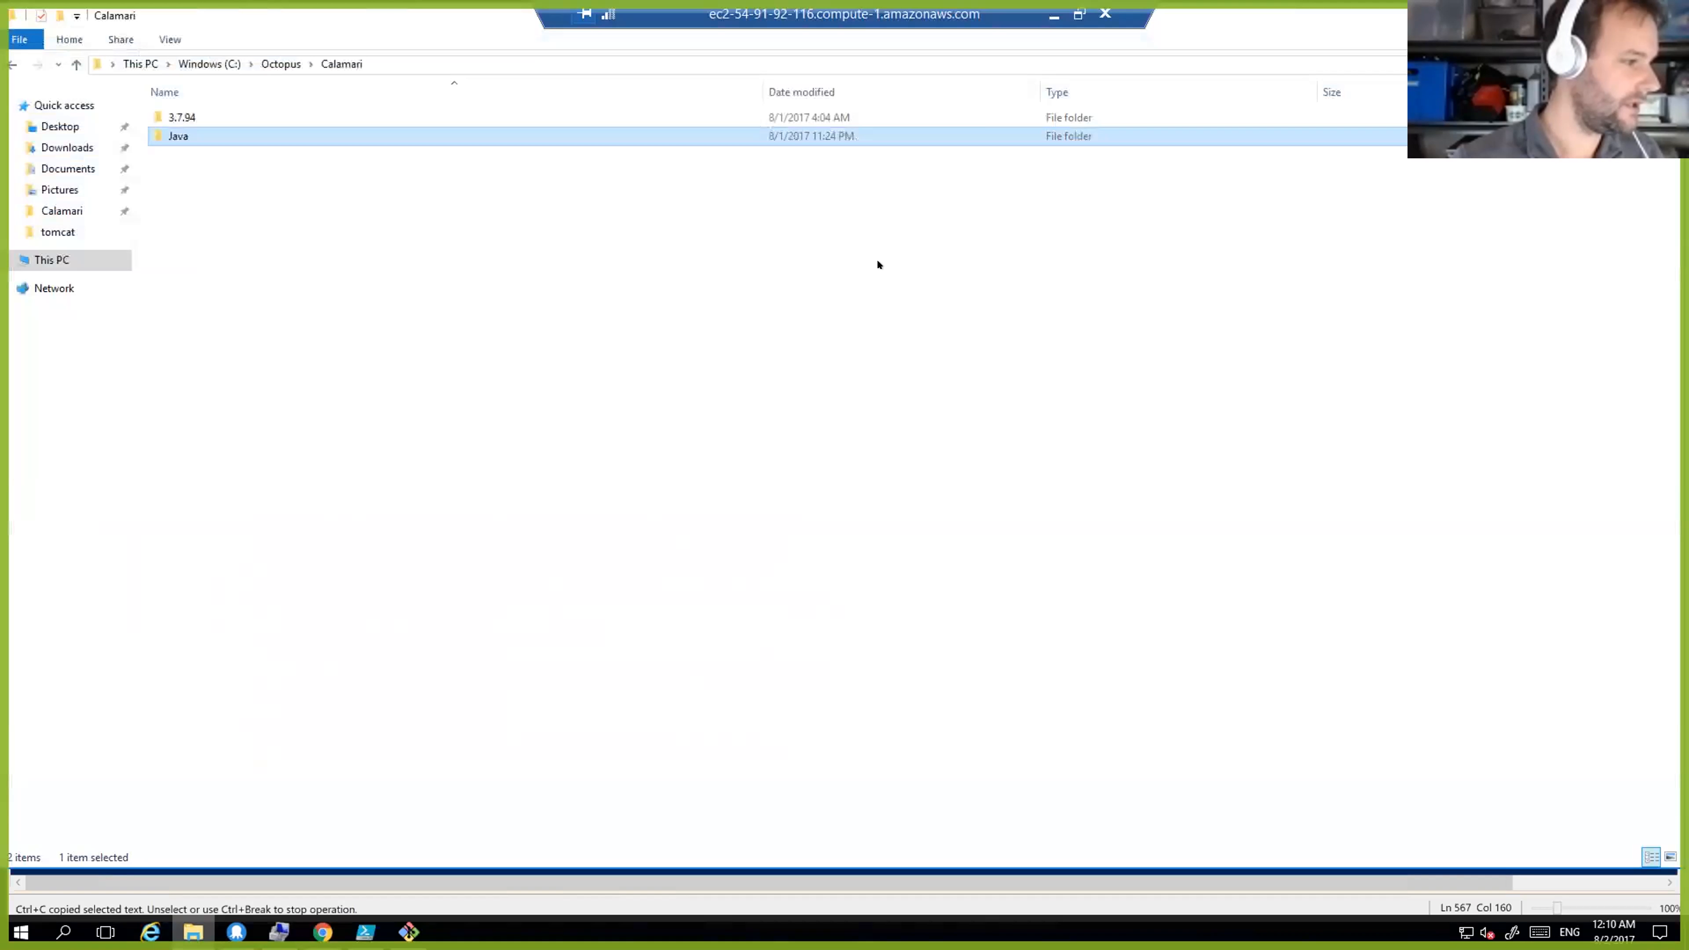
{"action": "double_click", "coordinate": [178, 137]}
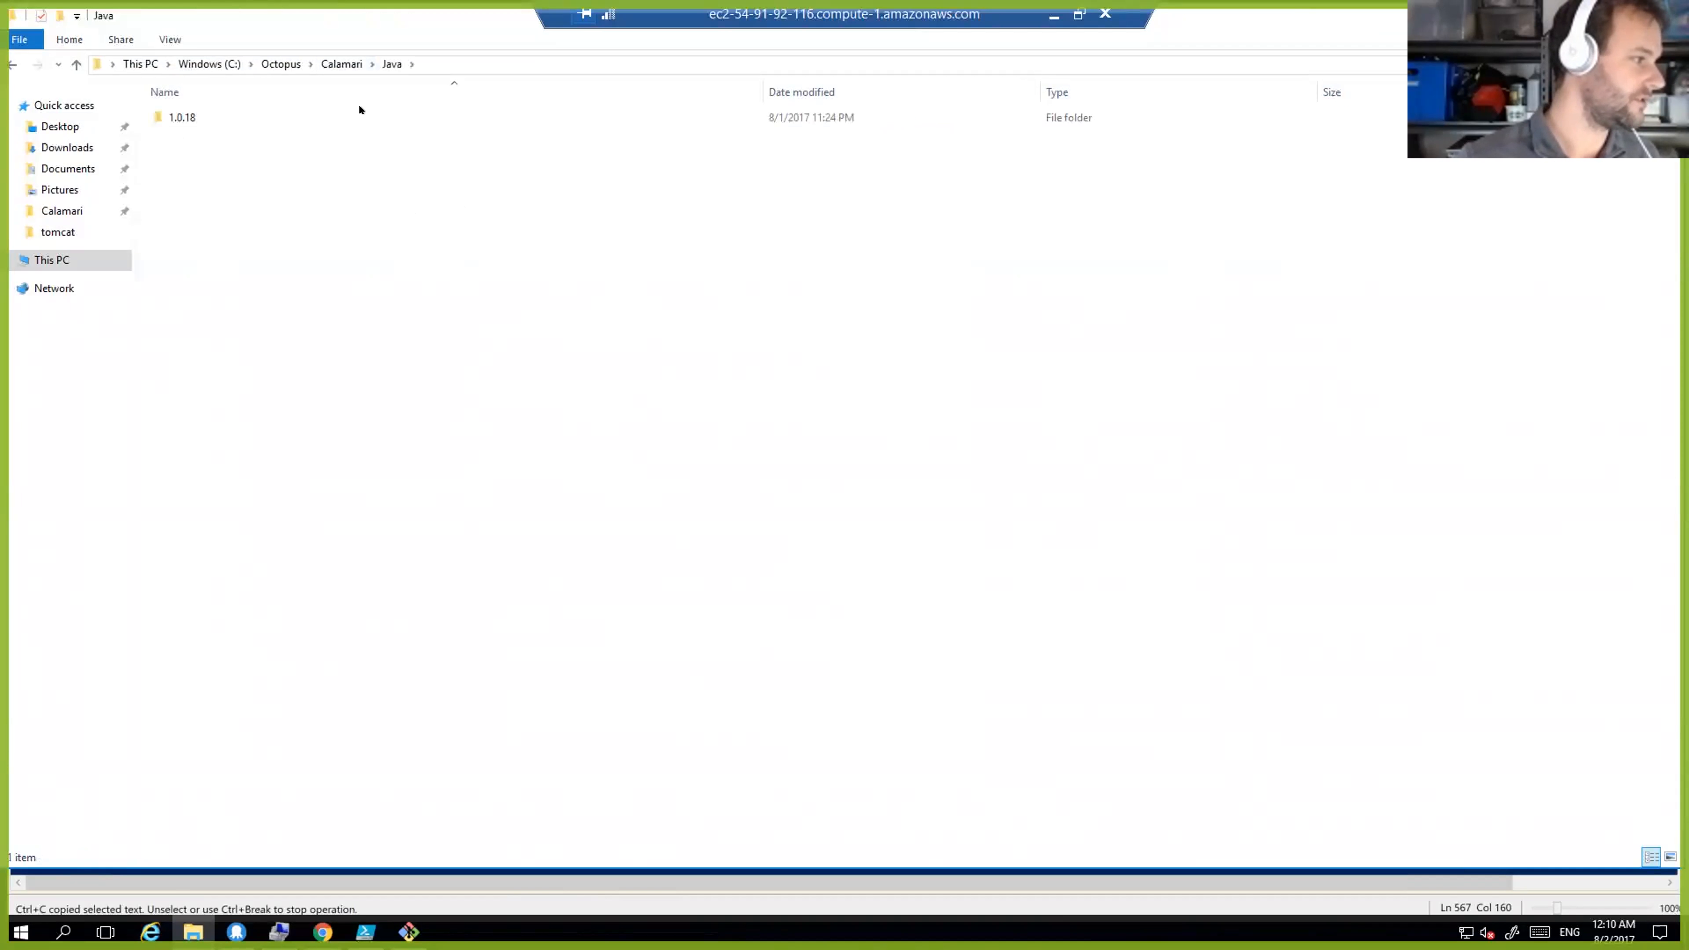
{"action": "left_click", "coordinate": [341, 64]}
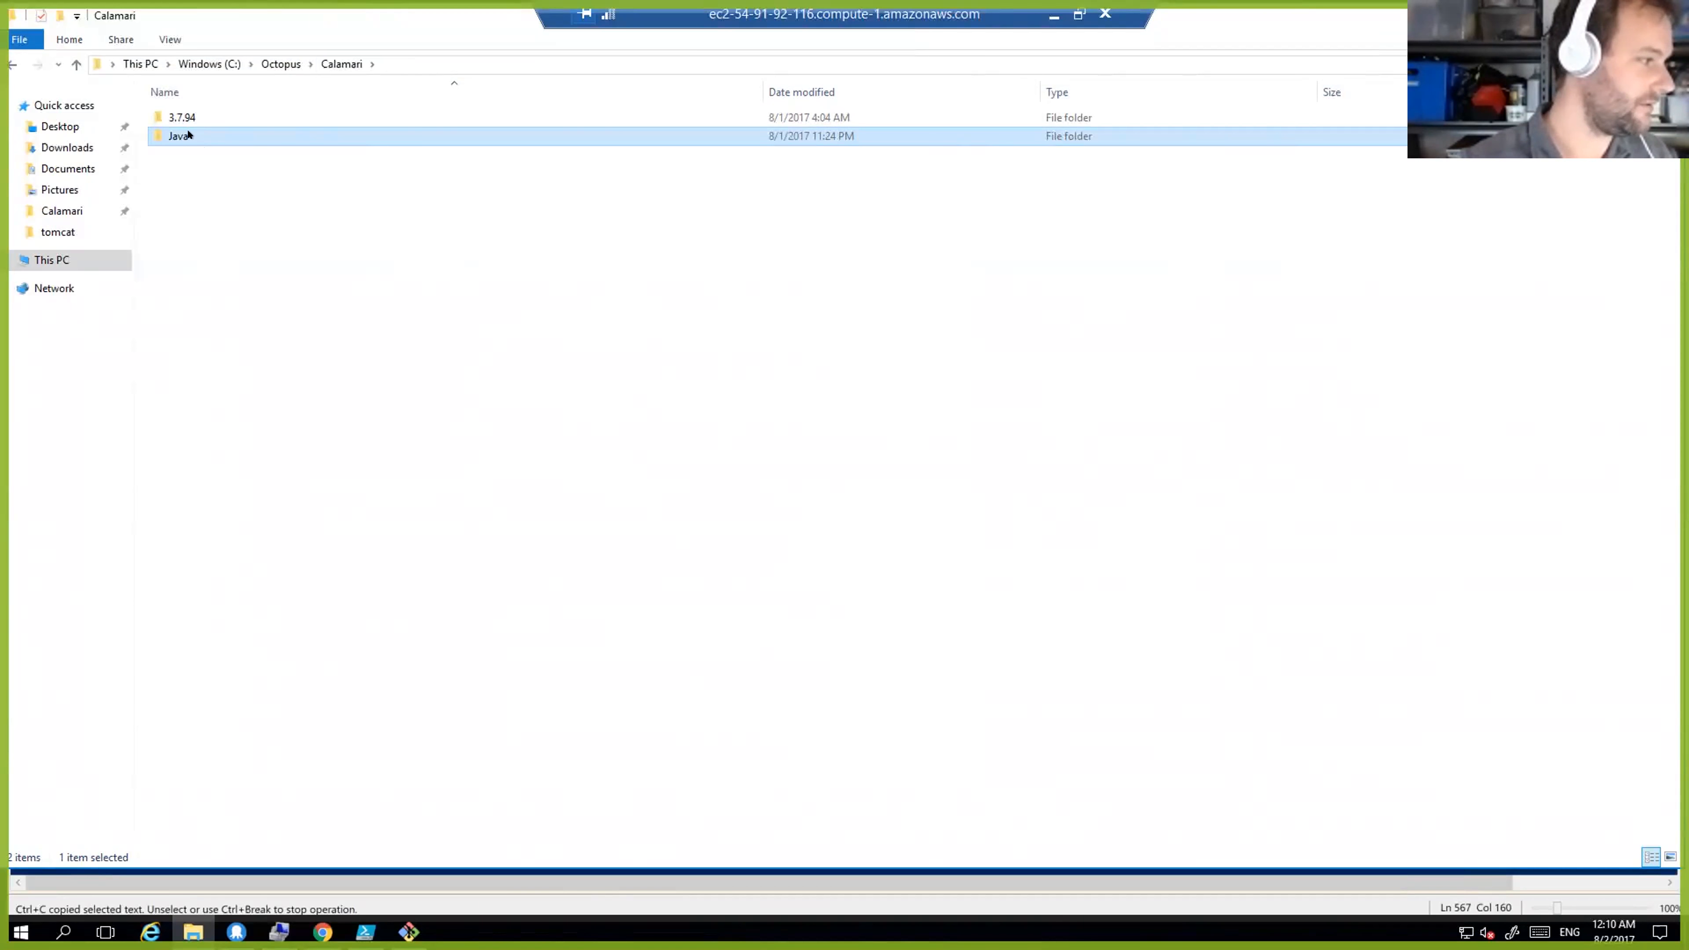
{"action": "mouse_move", "coordinate": [214, 135]}
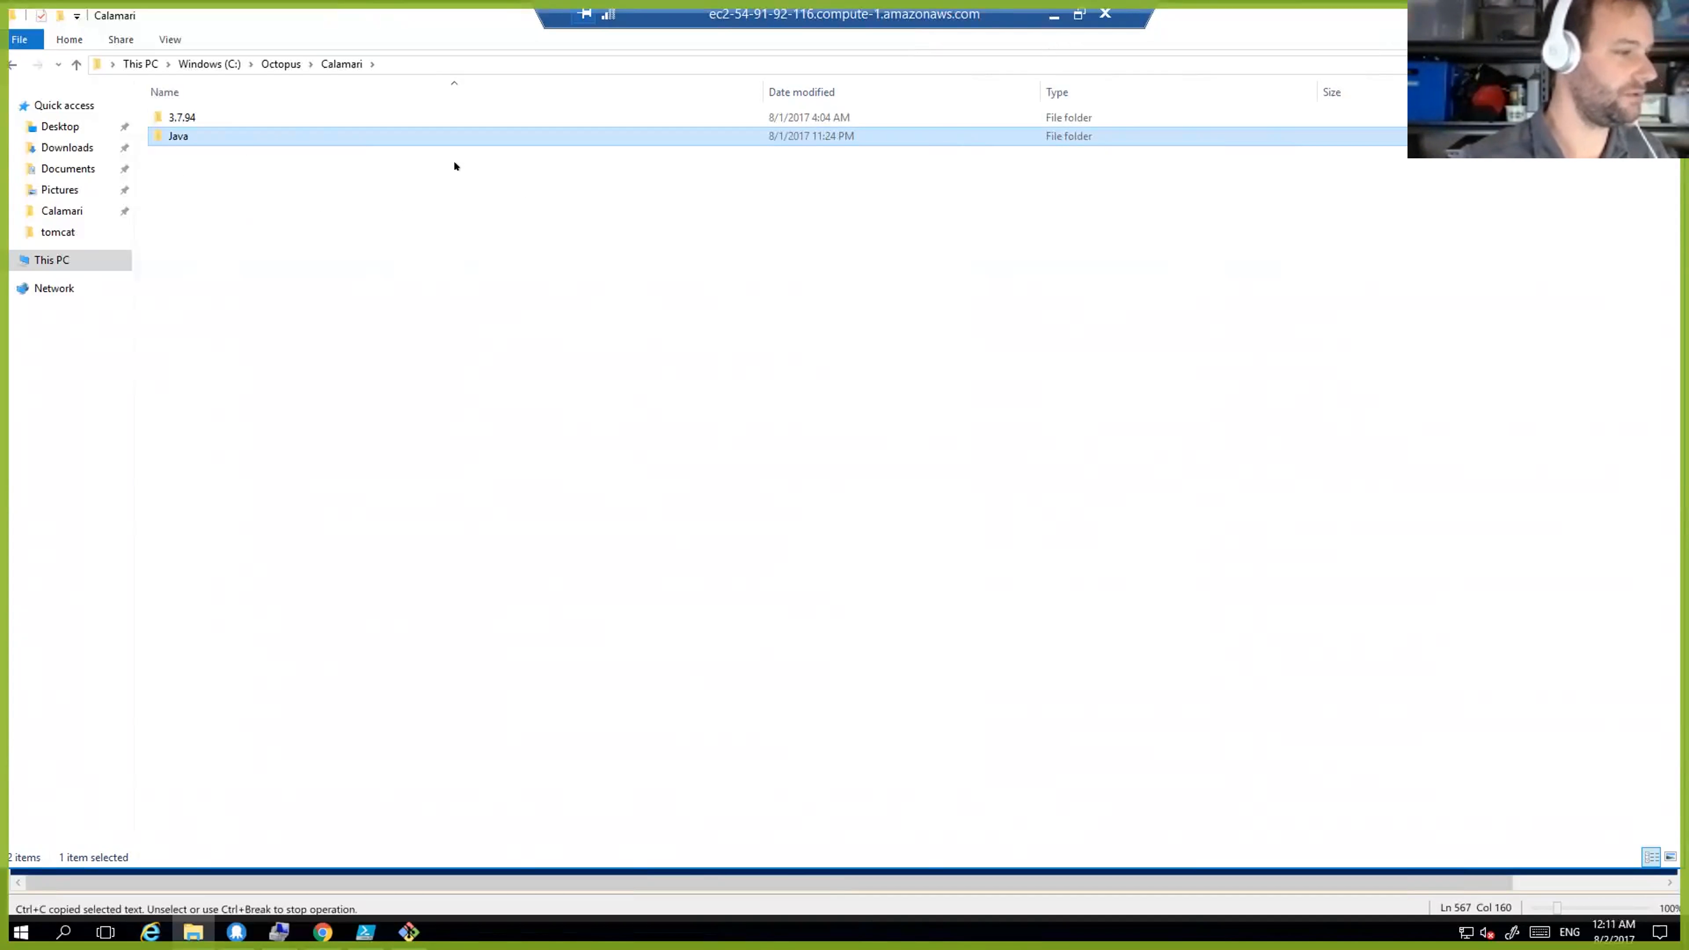
Switch back to Octopus Deploy and read through the deployment's task log from the WildFly steps to the Tomcat 7 step.
{"action": "left_click", "coordinate": [1050, 18]}
{"action": "left_click", "coordinate": [416, 227]}
{"action": "scroll", "coordinate": [509, 385], "scroll_direction": "down", "scroll_amount": 10}
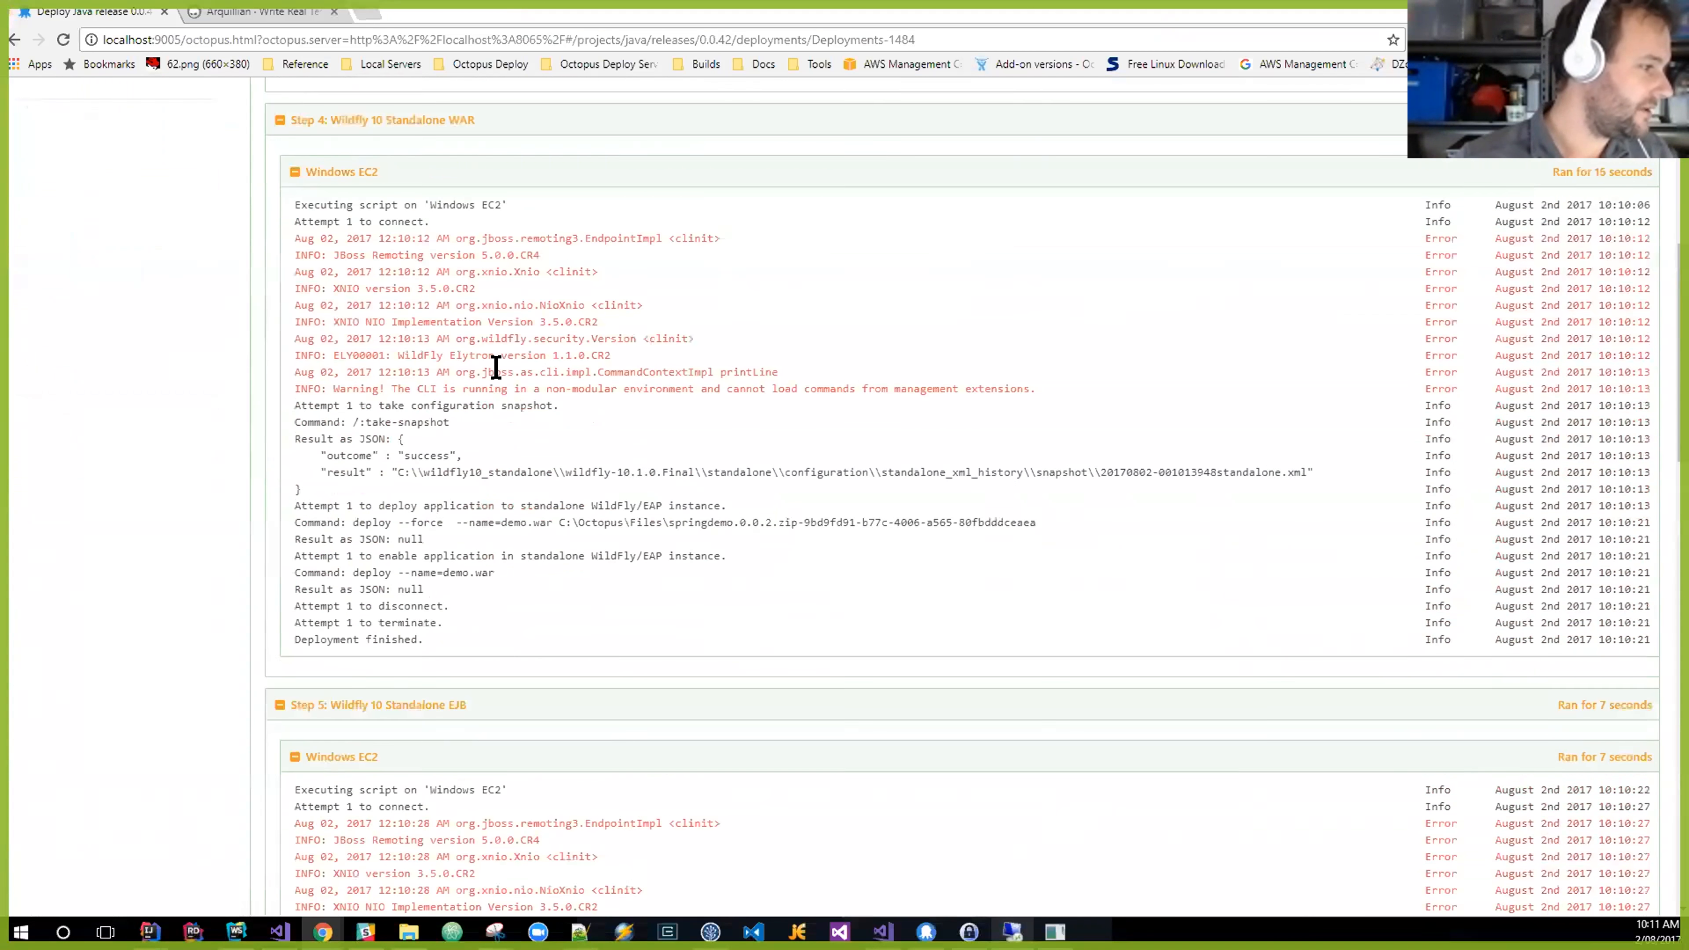
{"action": "scroll", "coordinate": [848, 264], "scroll_direction": "down", "scroll_amount": 4}
{"action": "scroll", "coordinate": [1232, 215], "scroll_direction": "down", "scroll_amount": 6}
{"action": "scroll", "coordinate": [620, 357], "scroll_direction": "down", "scroll_amount": 14}
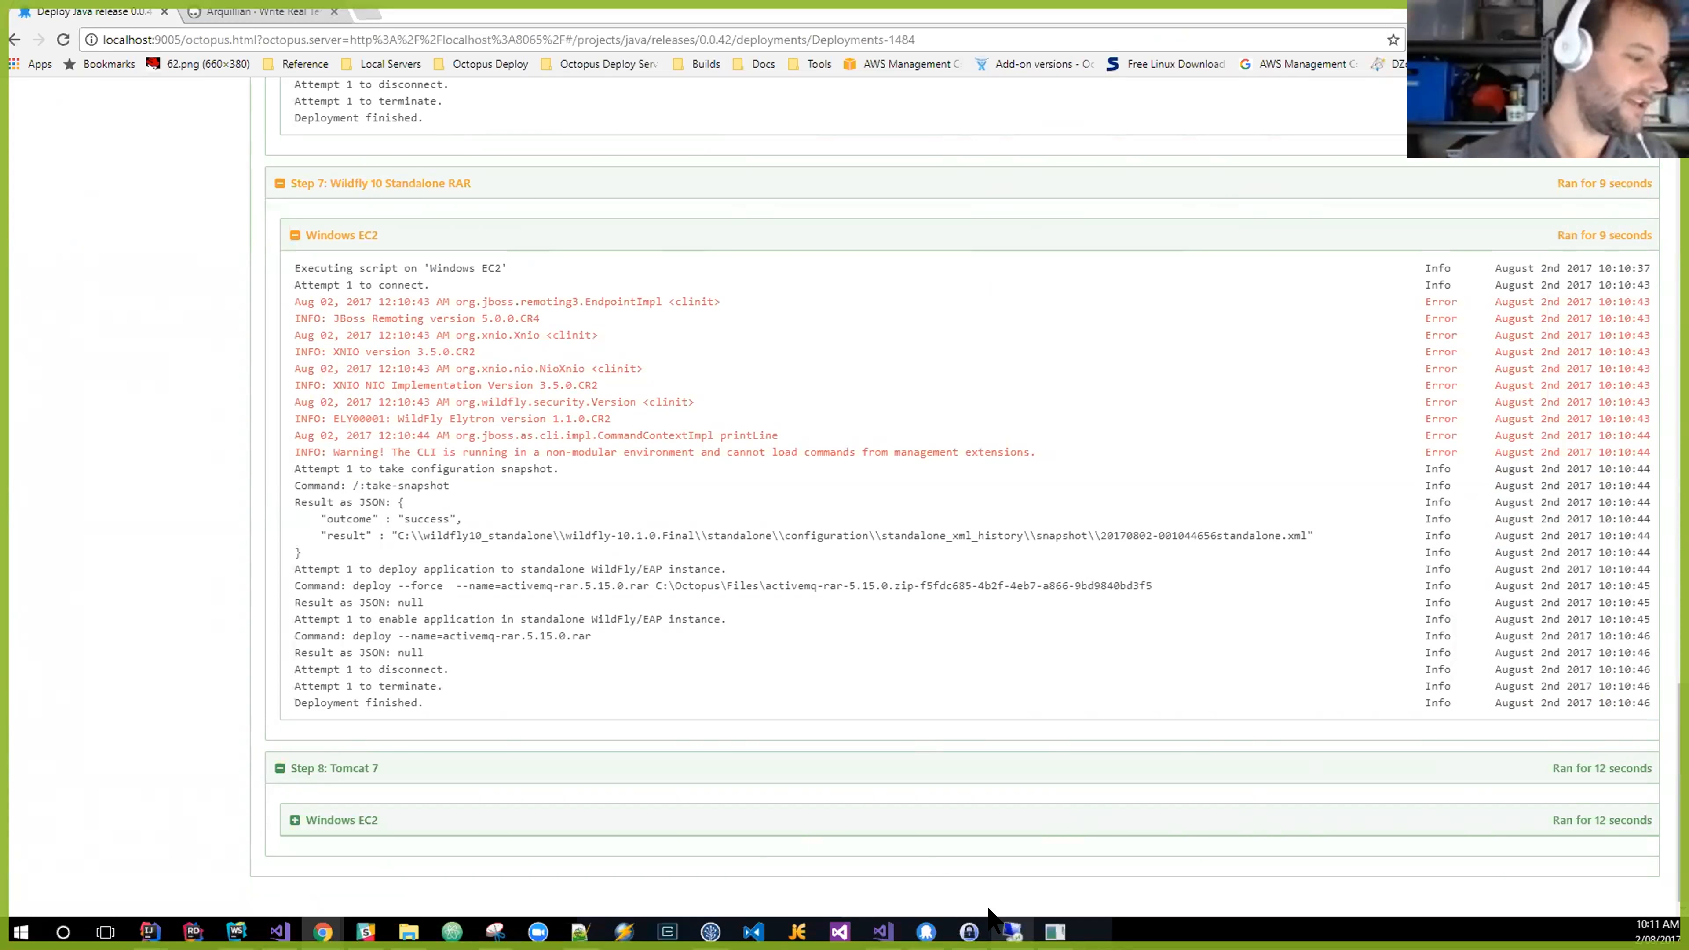
Switch to the remote desktop session, put the file window away and reload the demo page to check the redeployed application.
{"action": "left_click", "coordinate": [1012, 932]}
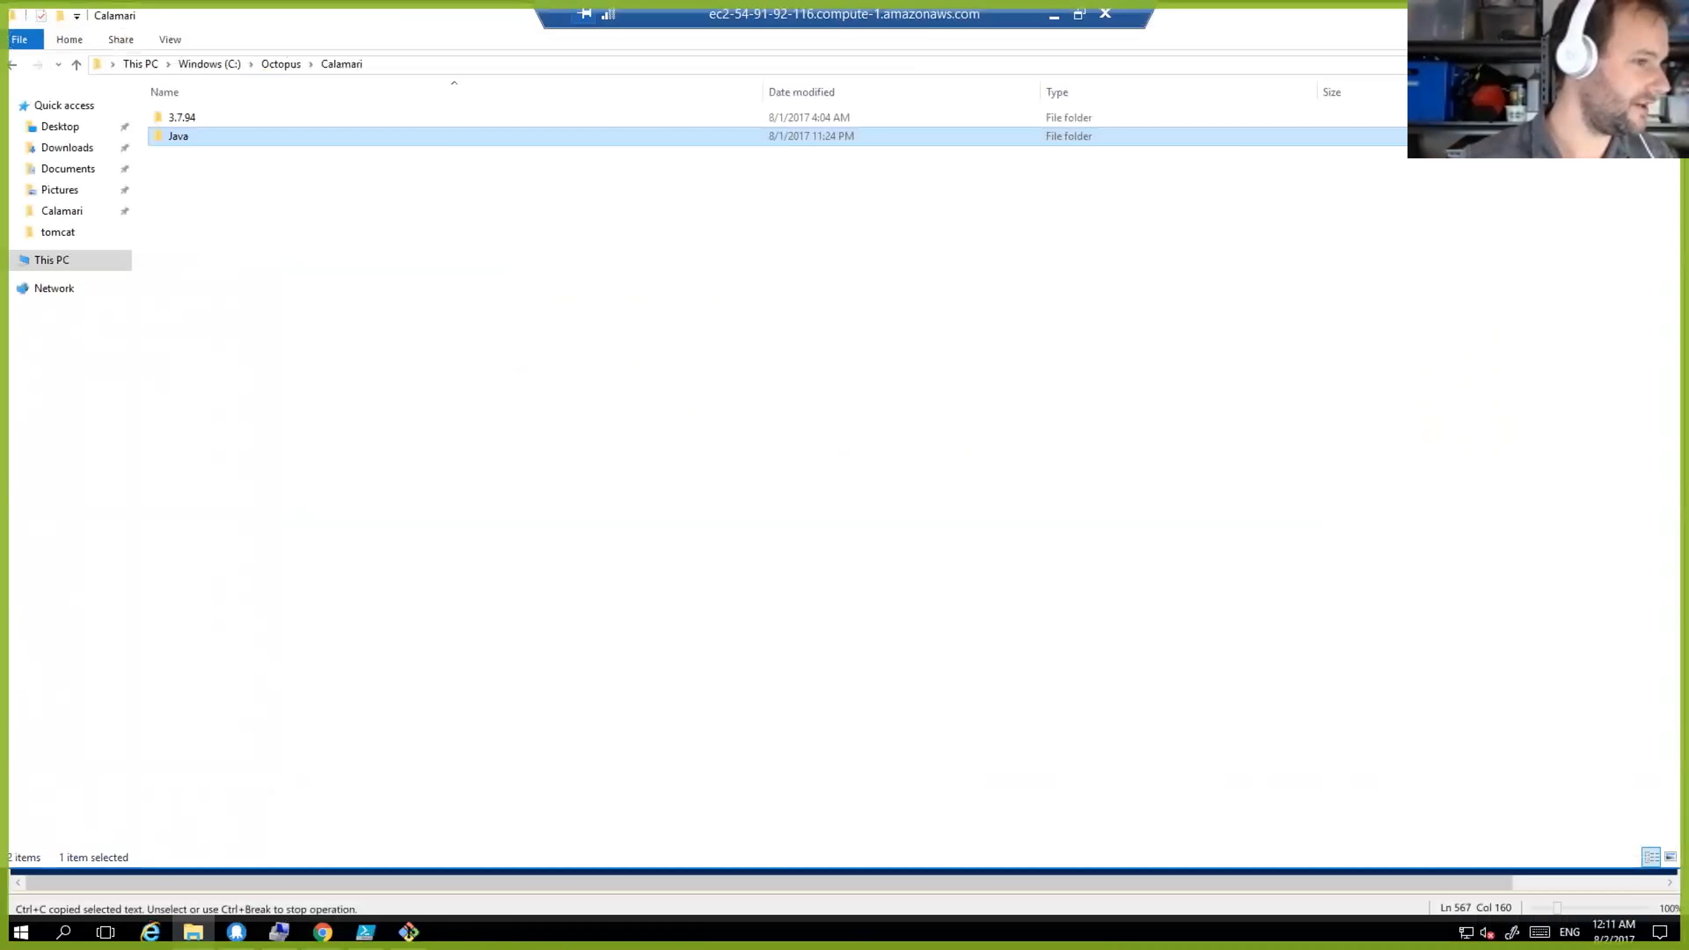
{"action": "left_click", "coordinate": [1580, 14]}
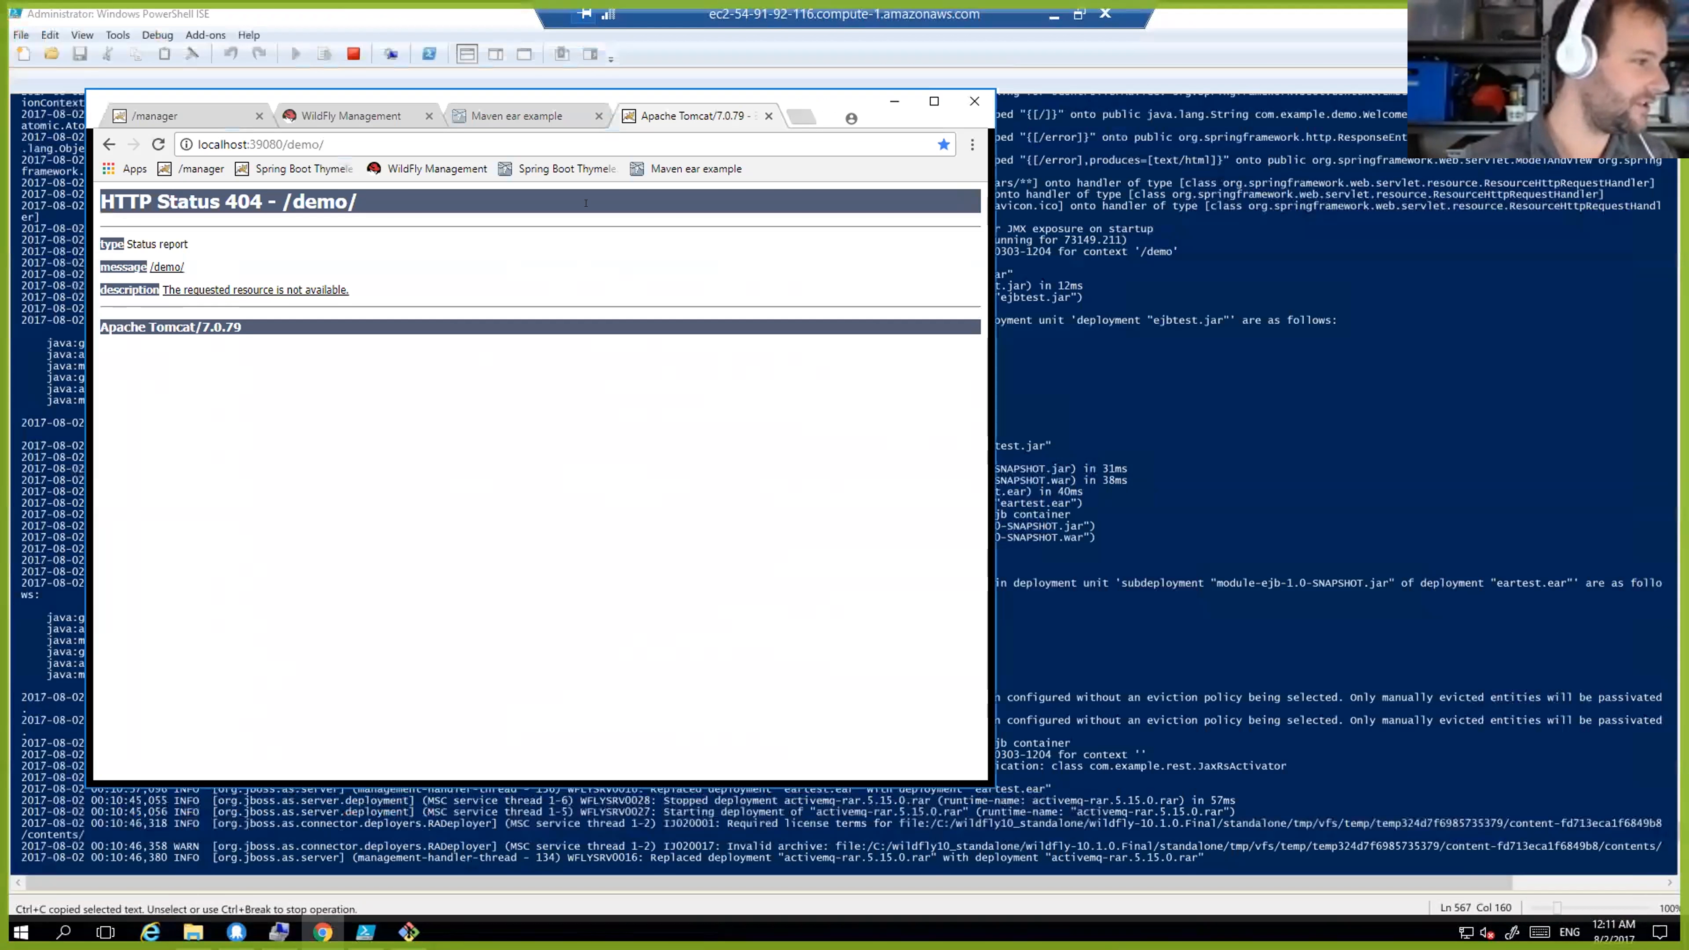
{"action": "left_click", "coordinate": [159, 145]}
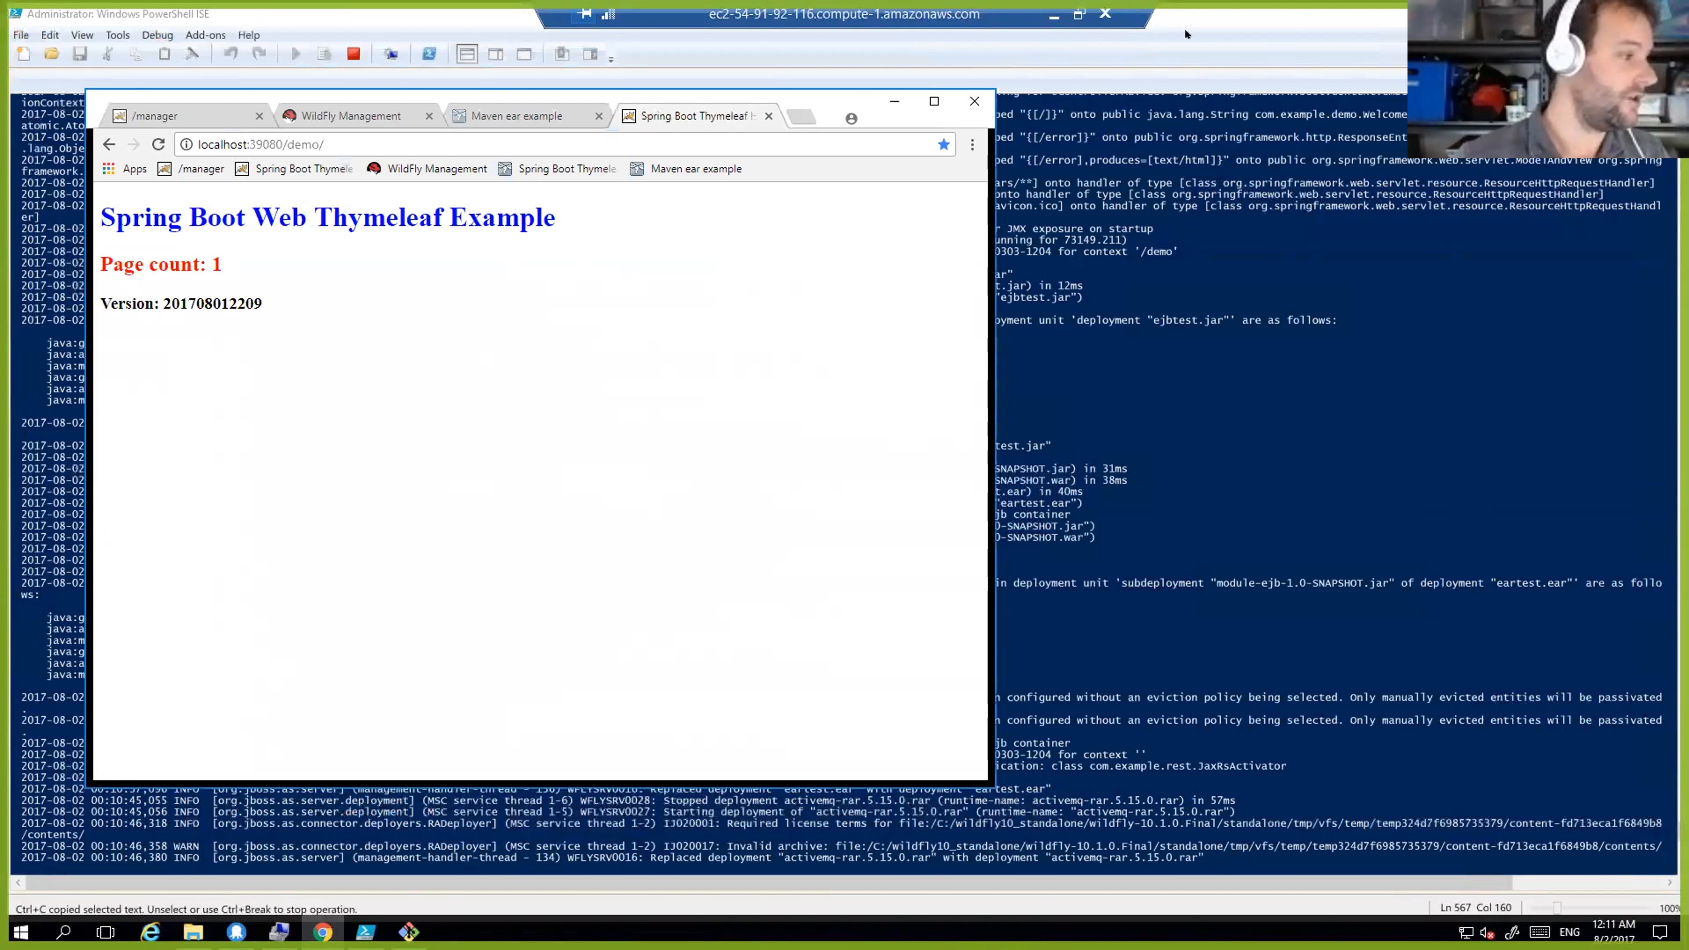
Switch back to Octopus Deploy, open the Tomcat 7 process step and examine its package, Tomcat connection and condition settings.
{"action": "left_click", "coordinate": [1053, 15]}
{"action": "scroll", "coordinate": [434, 407], "scroll_direction": "up", "scroll_amount": 10}
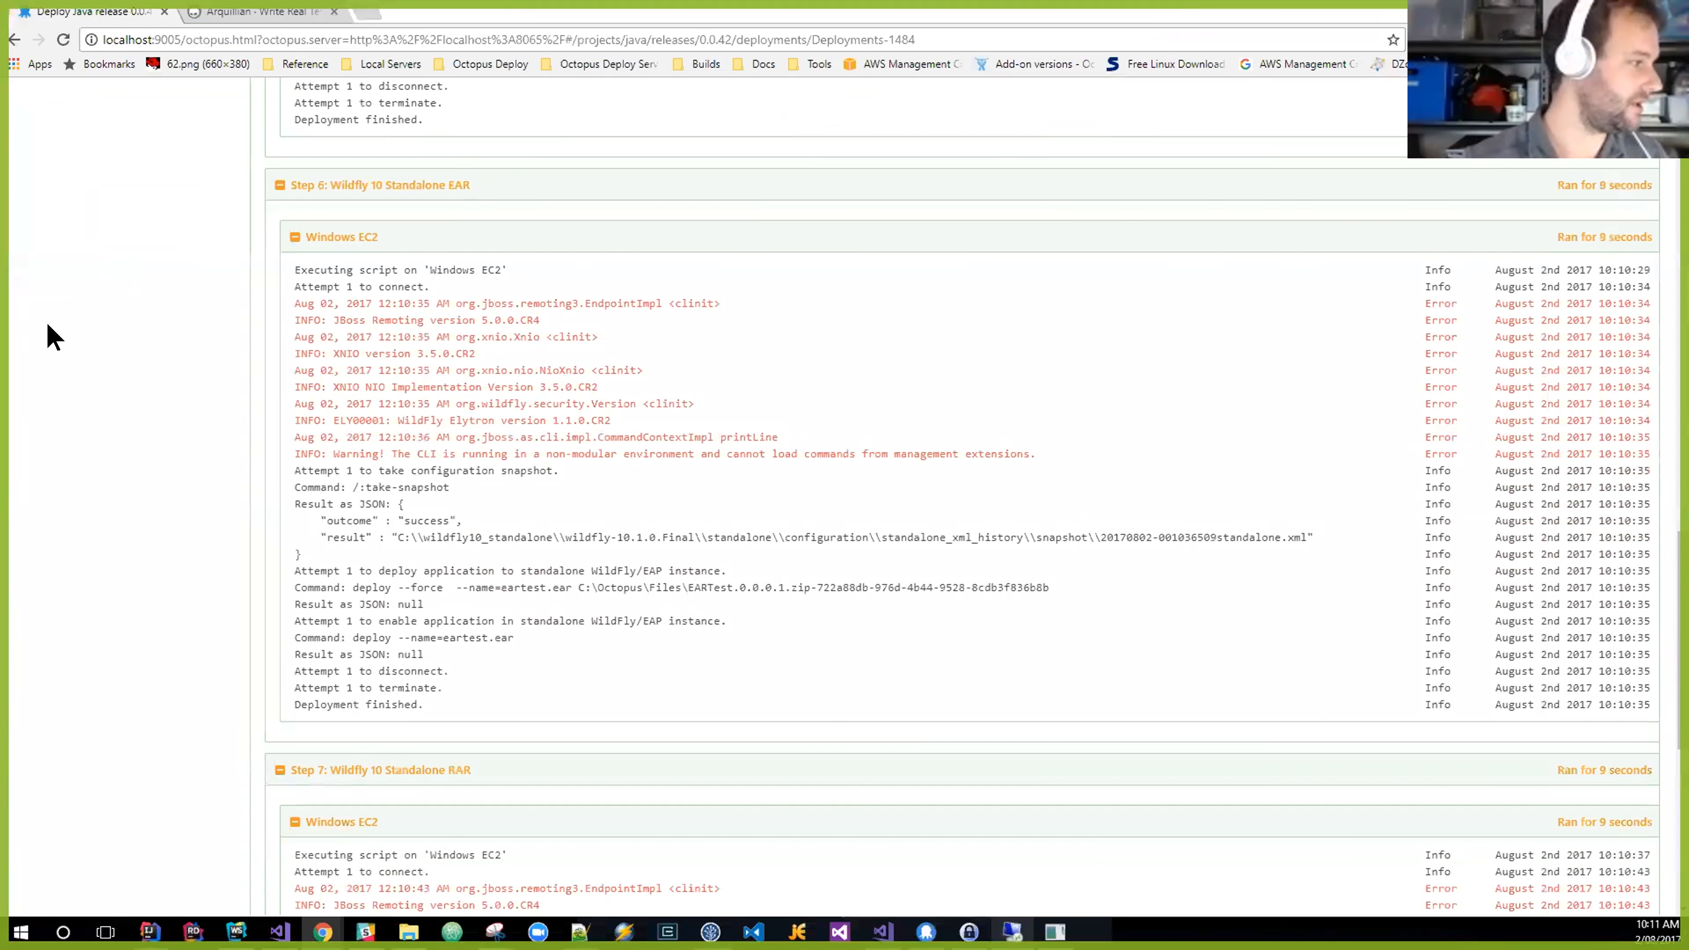
{"action": "left_click", "coordinate": [50, 486]}
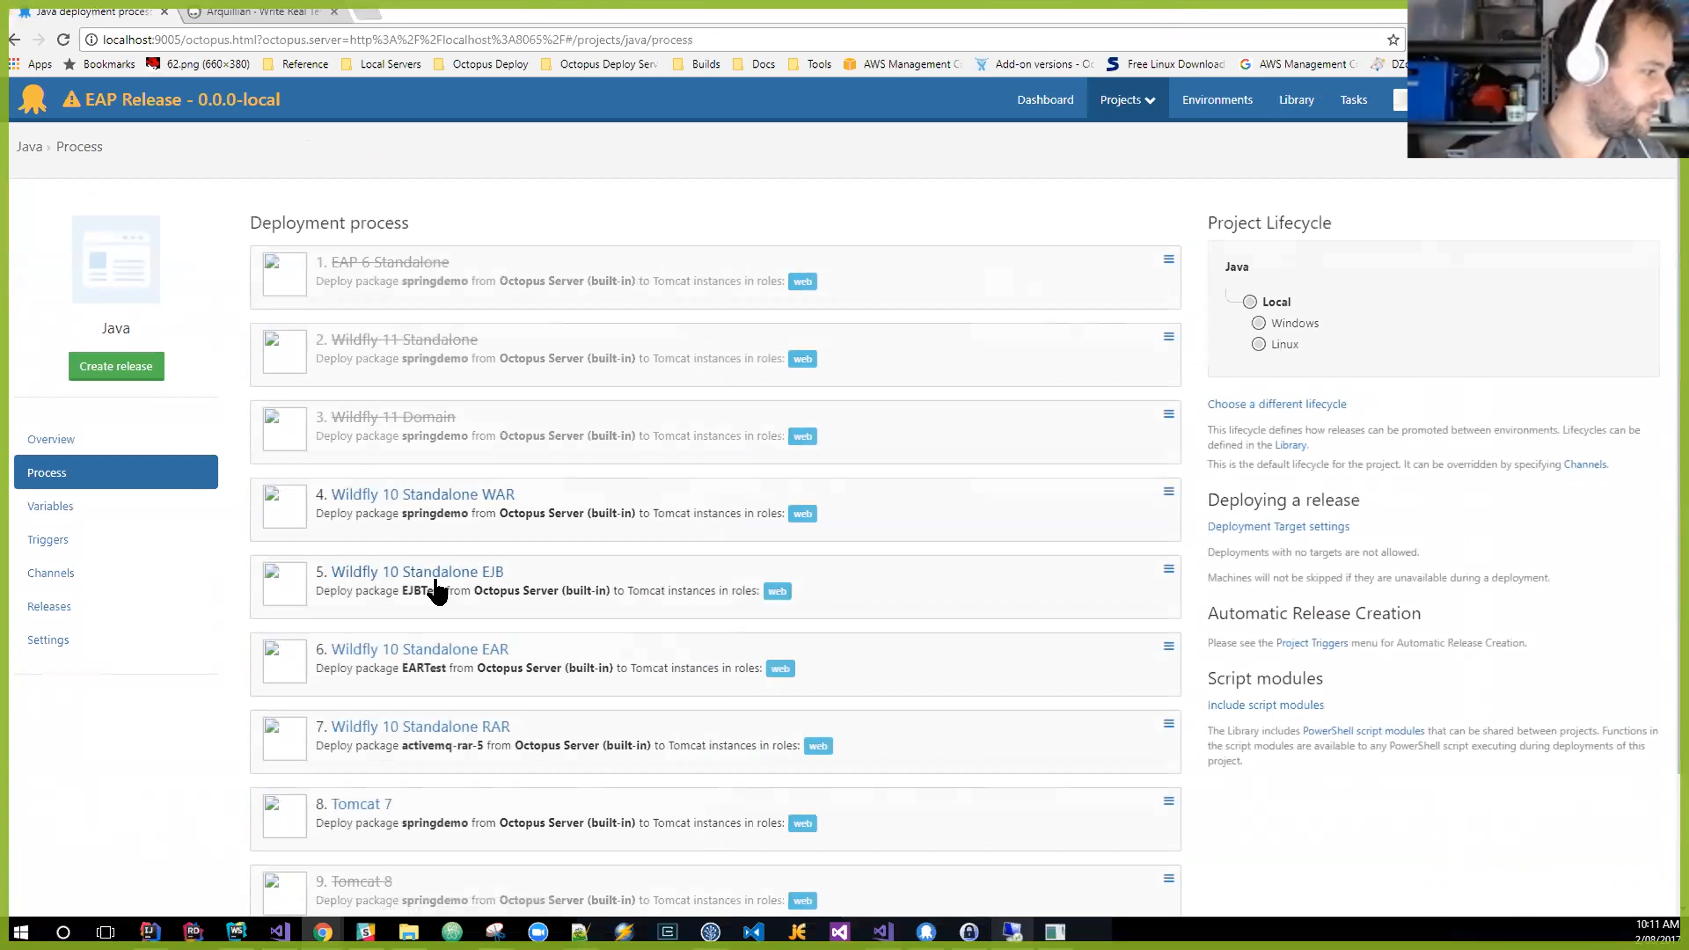
{"action": "scroll", "coordinate": [407, 617], "scroll_direction": "down", "scroll_amount": 2}
{"action": "left_click", "coordinate": [363, 646]}
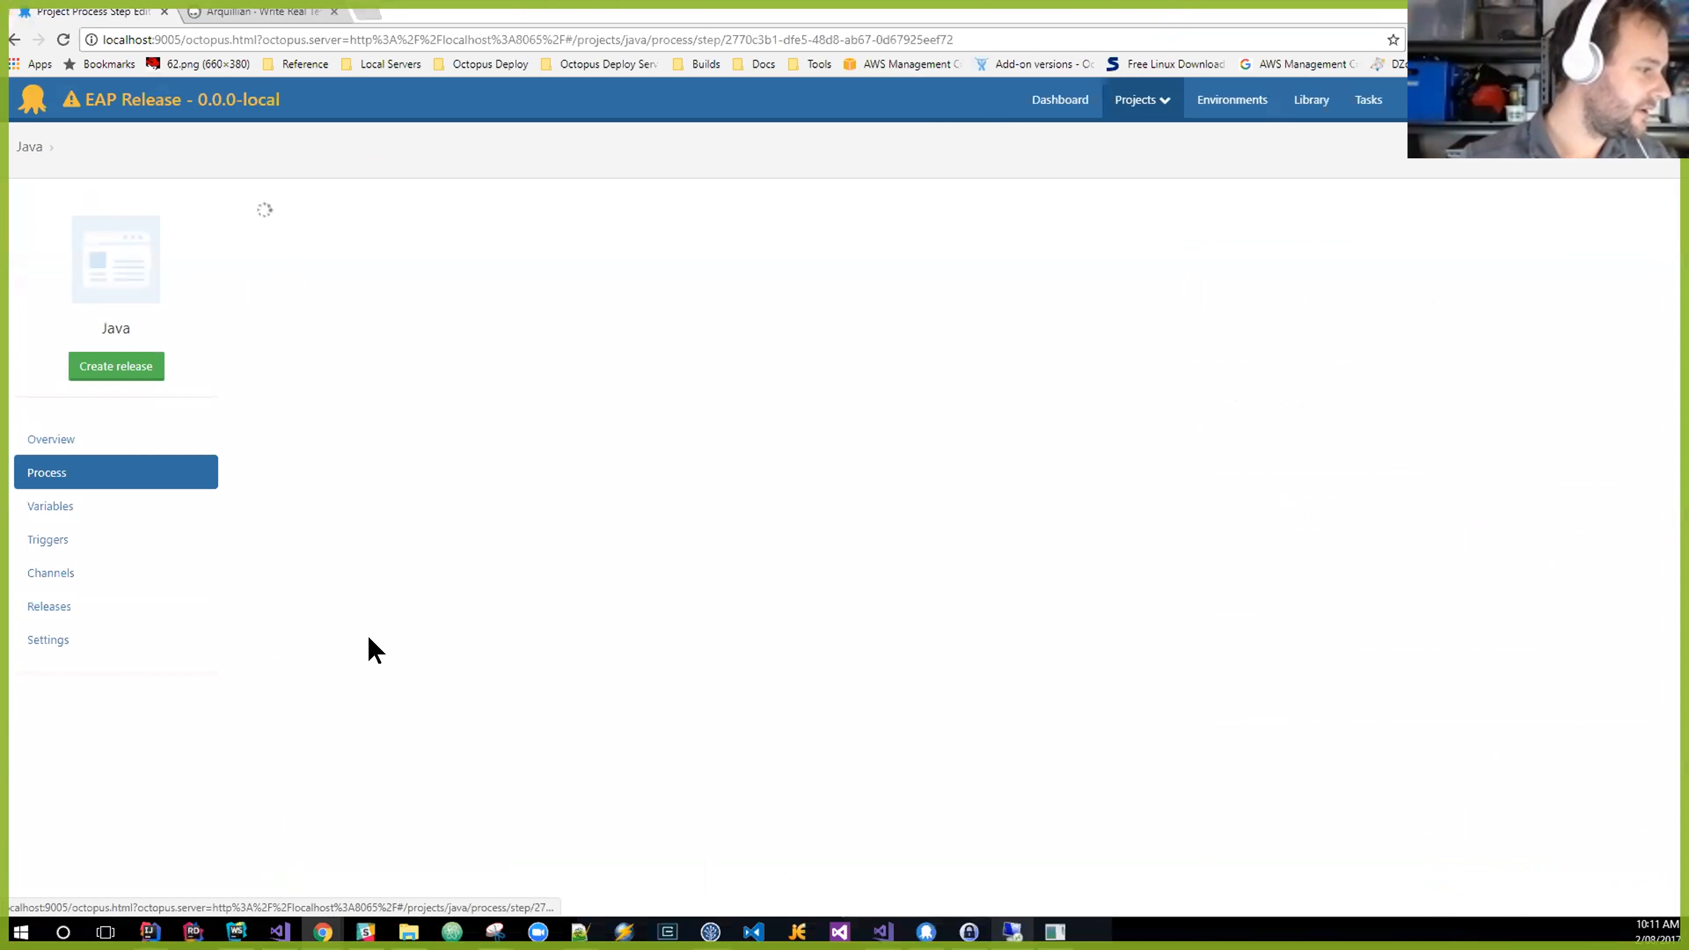
{"action": "scroll", "coordinate": [864, 407], "scroll_direction": "down", "scroll_amount": 4}
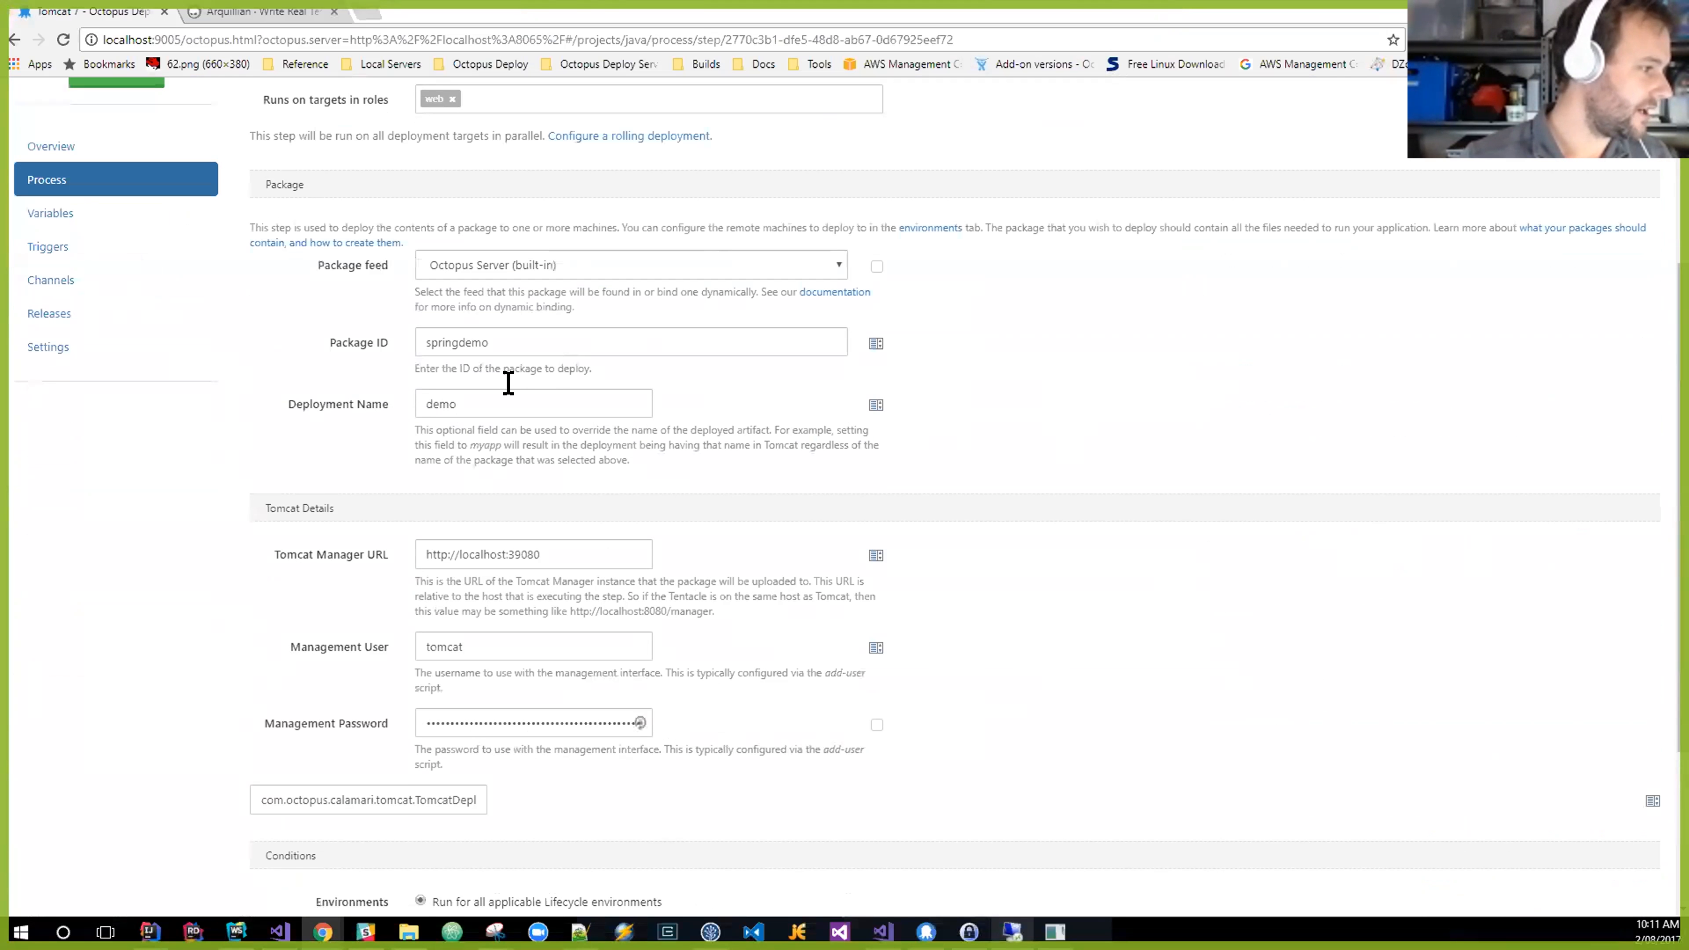
{"action": "scroll", "coordinate": [425, 436], "scroll_direction": "down", "scroll_amount": 3}
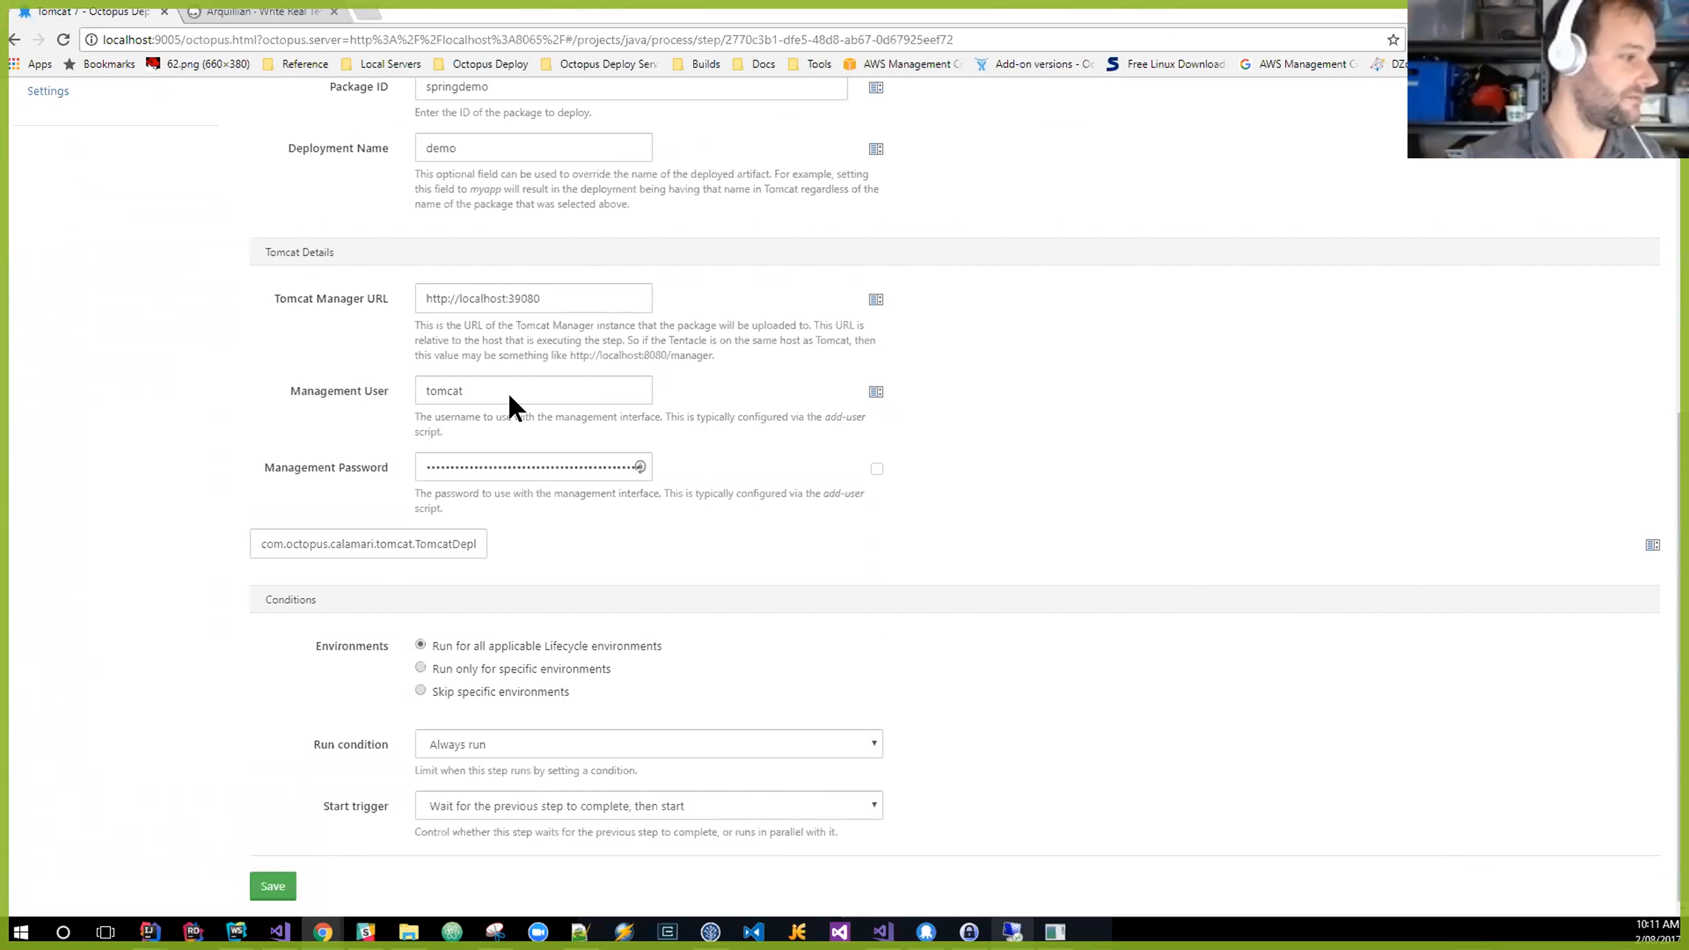
{"action": "scroll", "coordinate": [513, 411], "scroll_direction": "up", "scroll_amount": 4}
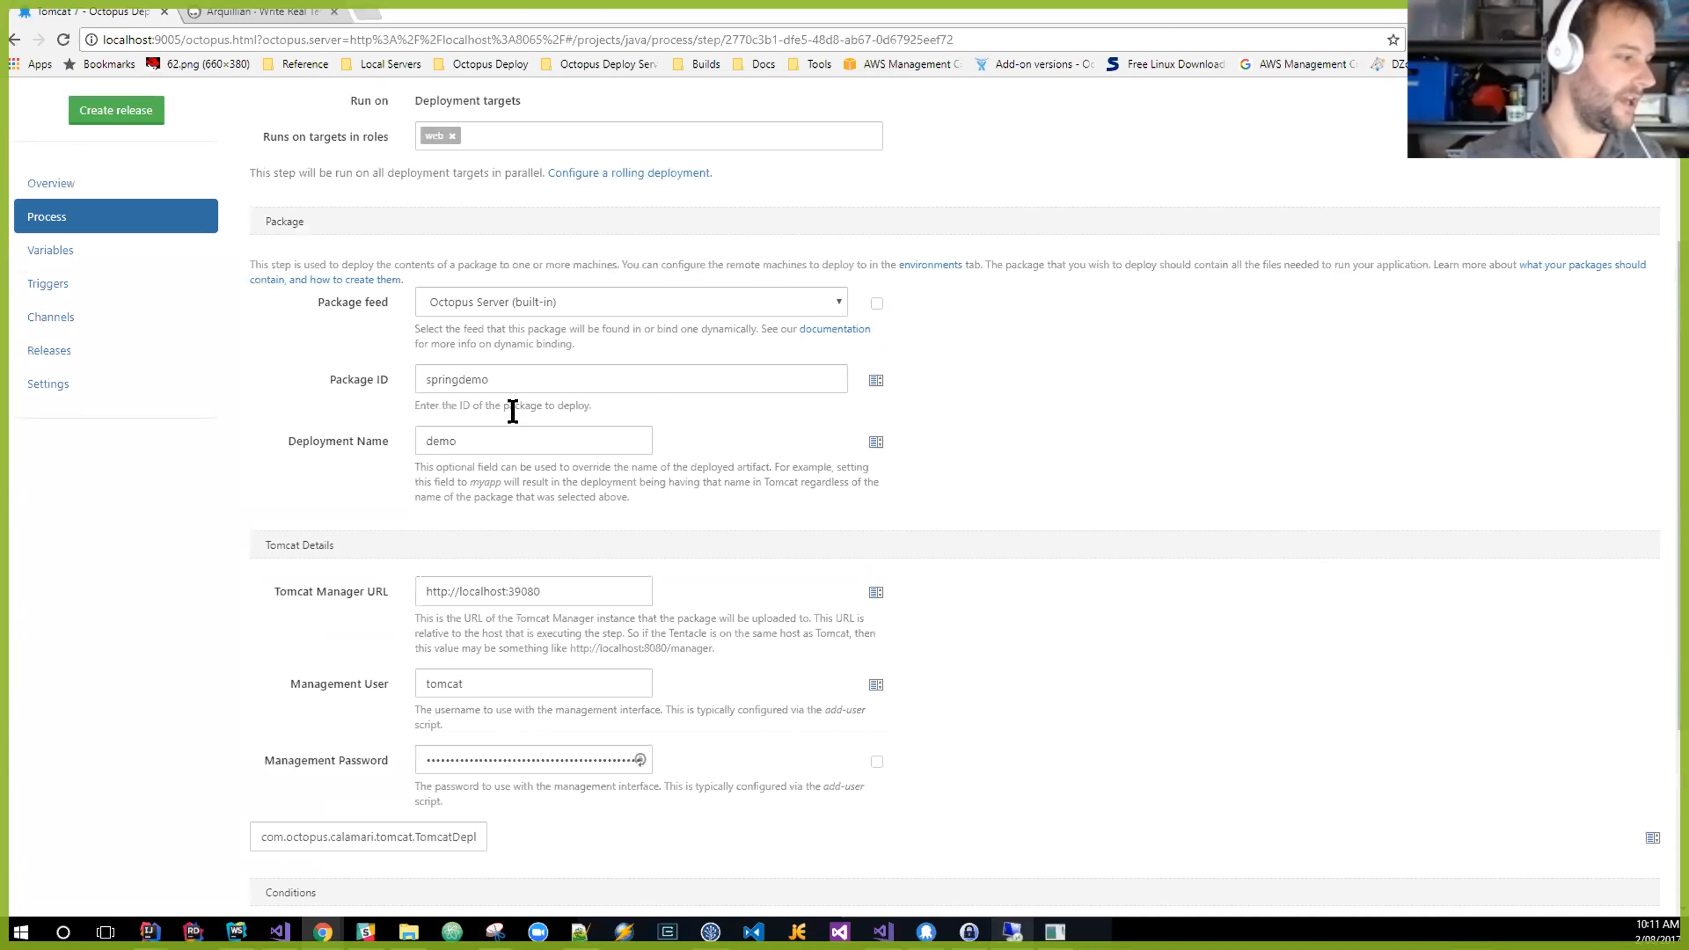
{"action": "scroll", "coordinate": [513, 411], "scroll_direction": "up", "scroll_amount": 4}
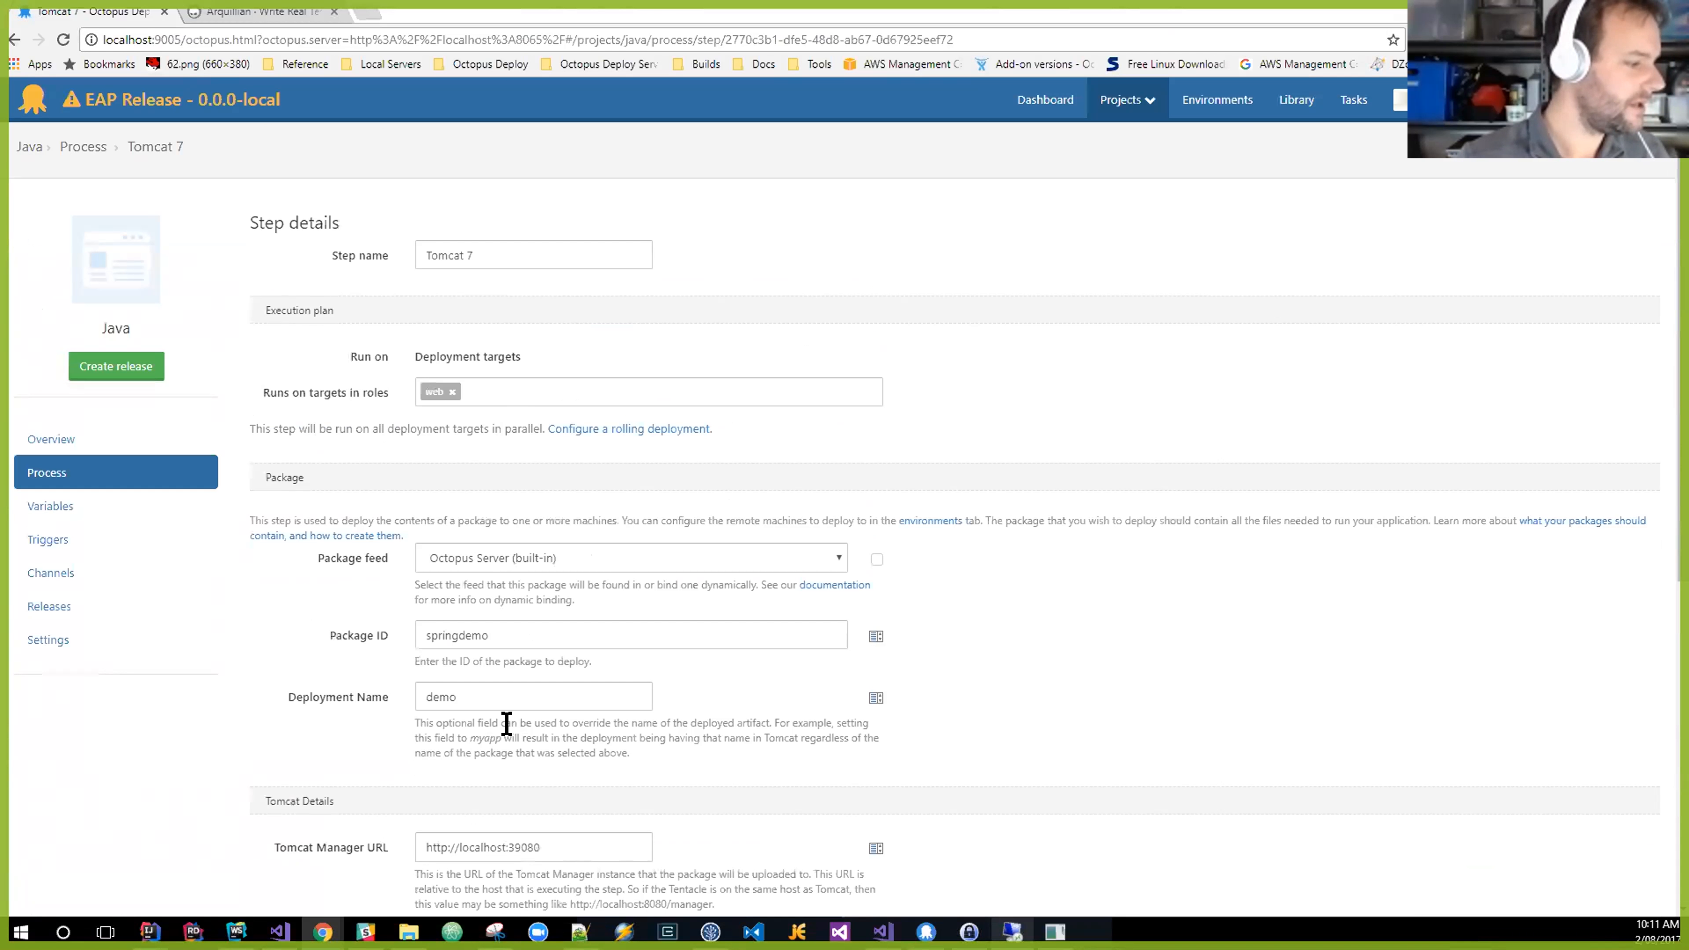
Switch to File Explorer, open the target folder of module-ejb and select module-ejb-1.0-SNAPSHOT.jar.
{"action": "left_click", "coordinate": [408, 931]}
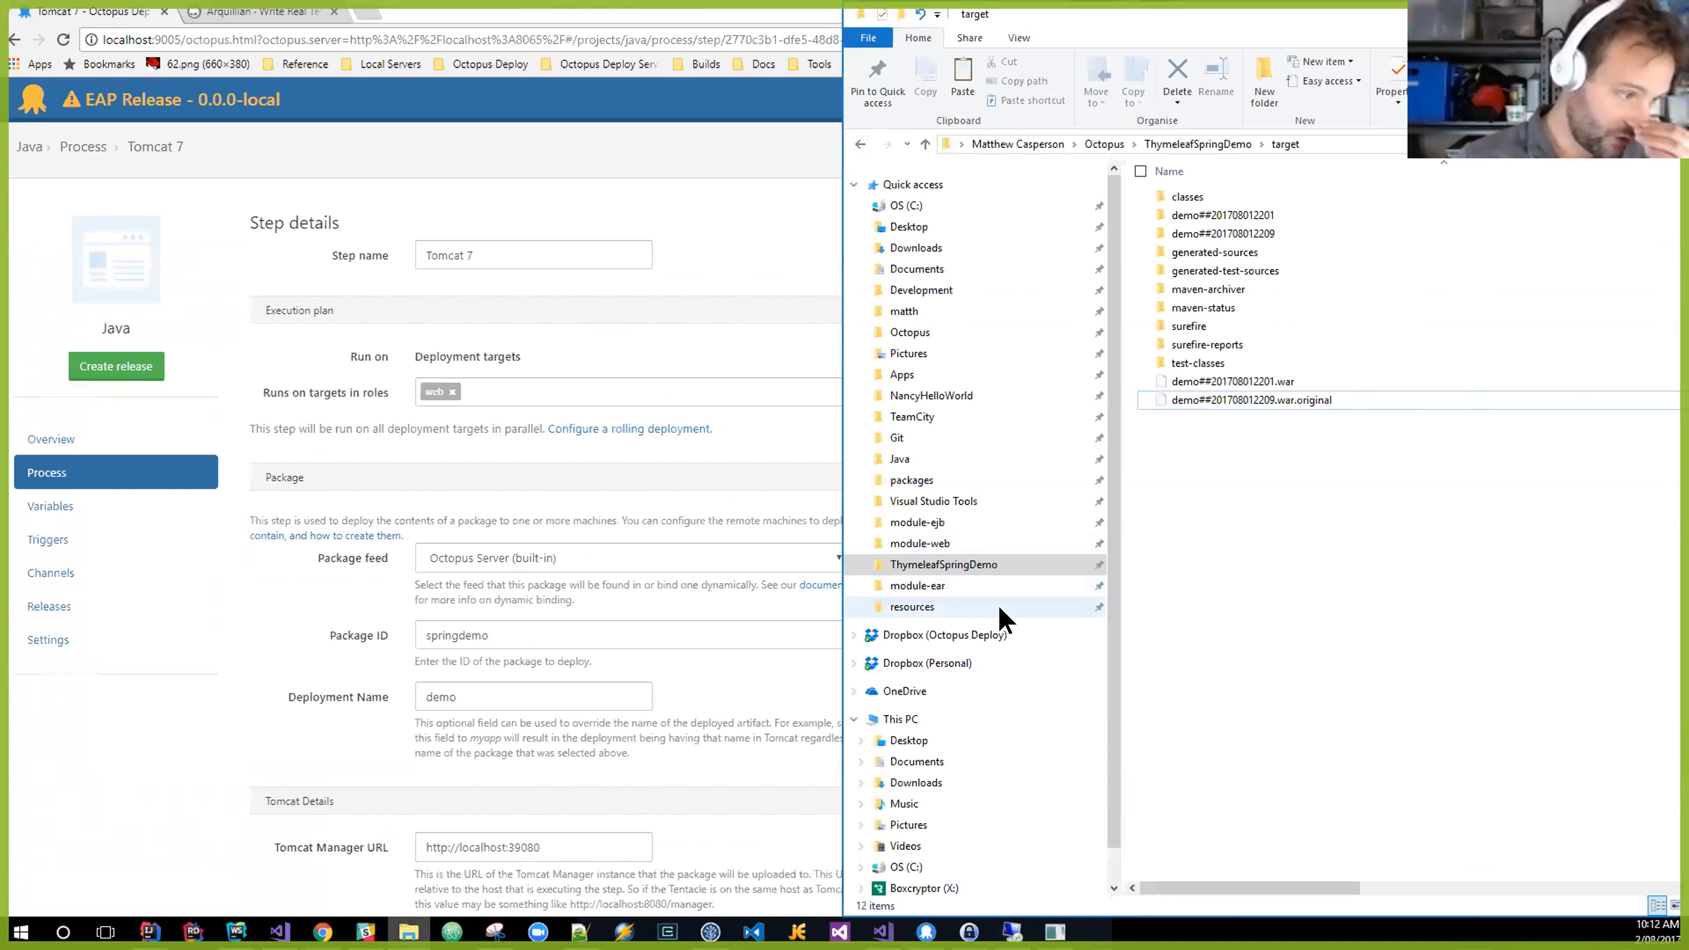
{"action": "left_click", "coordinate": [927, 525]}
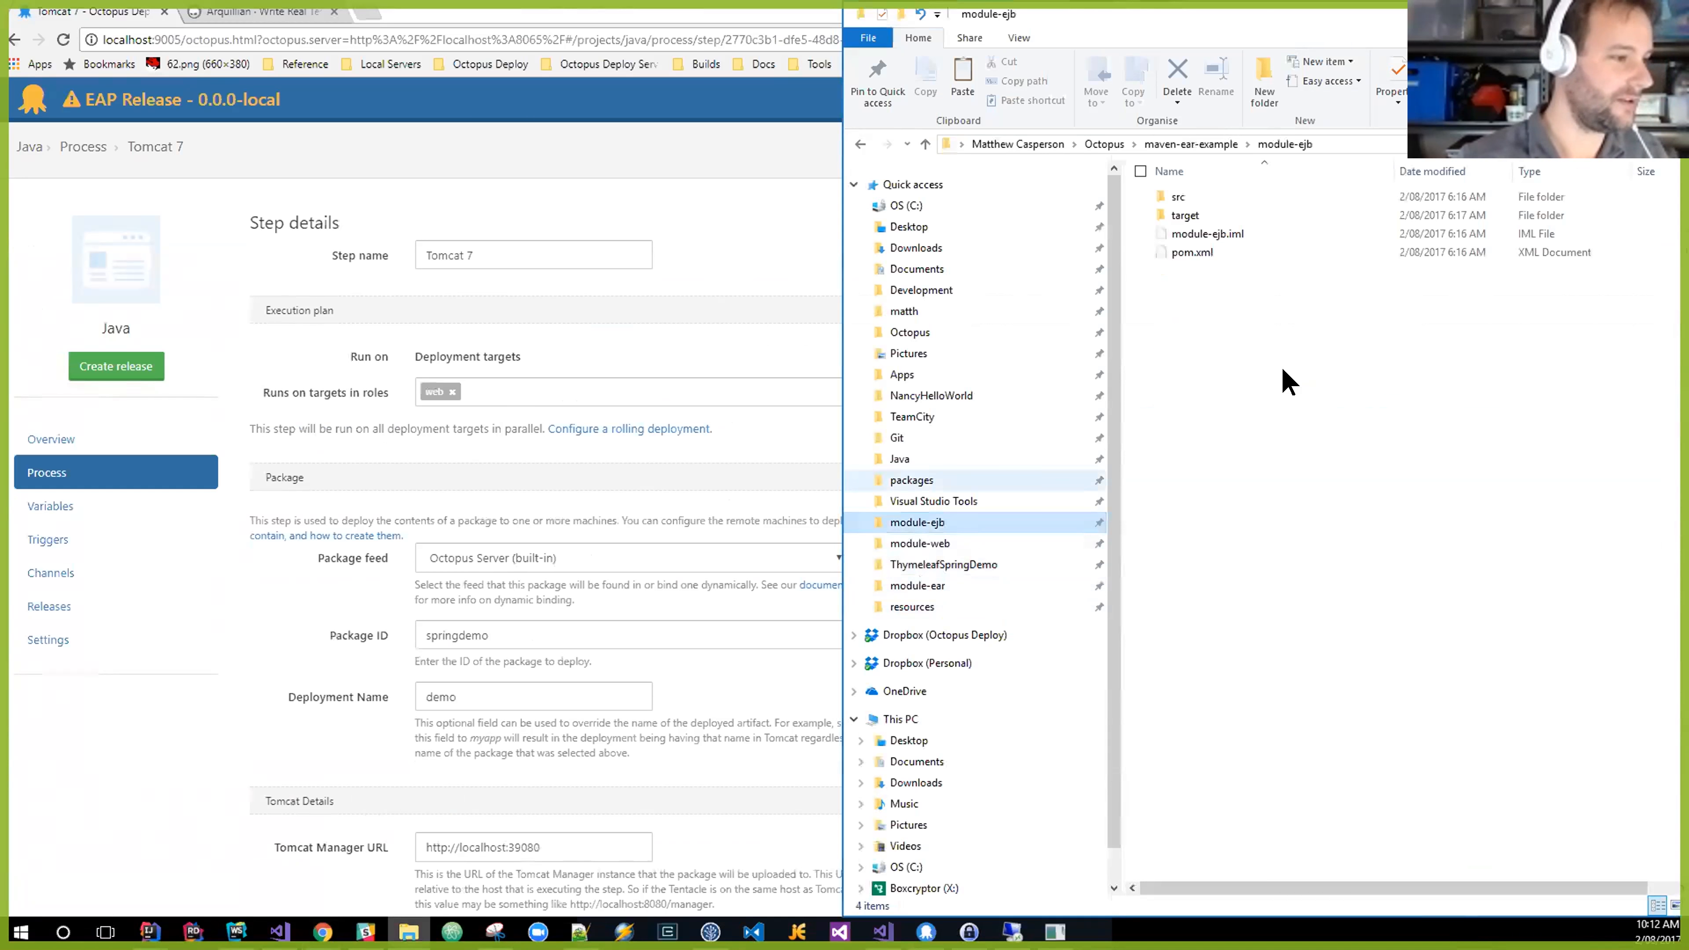
{"action": "double_click", "coordinate": [1187, 217]}
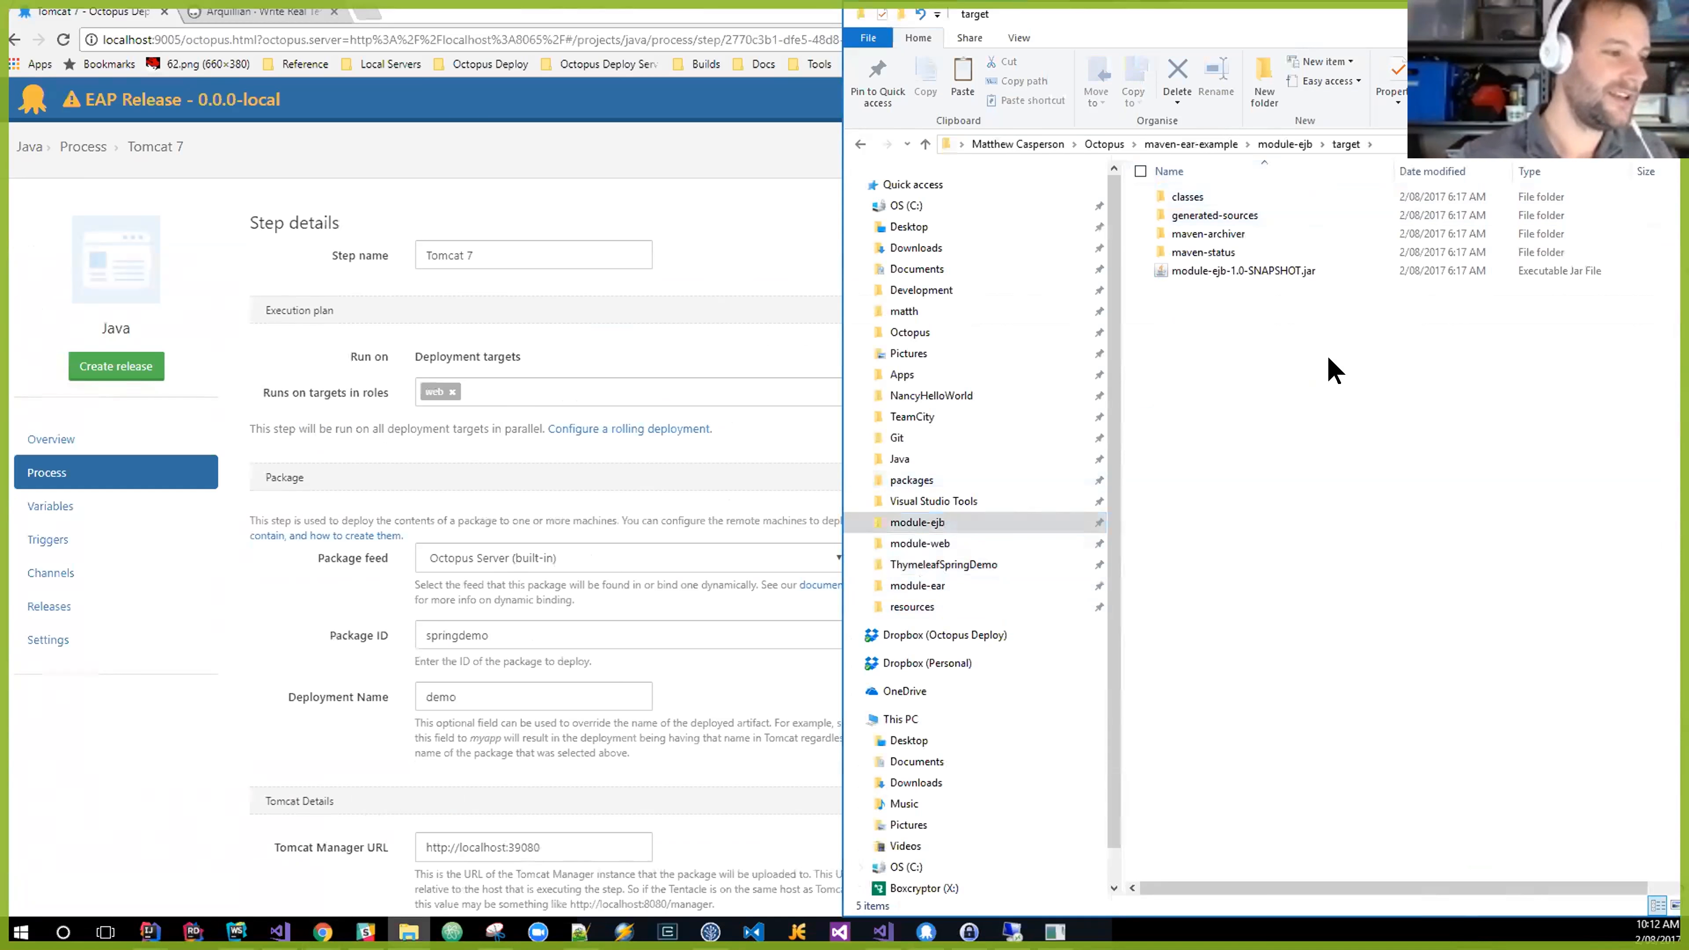
{"action": "left_click", "coordinate": [1200, 272]}
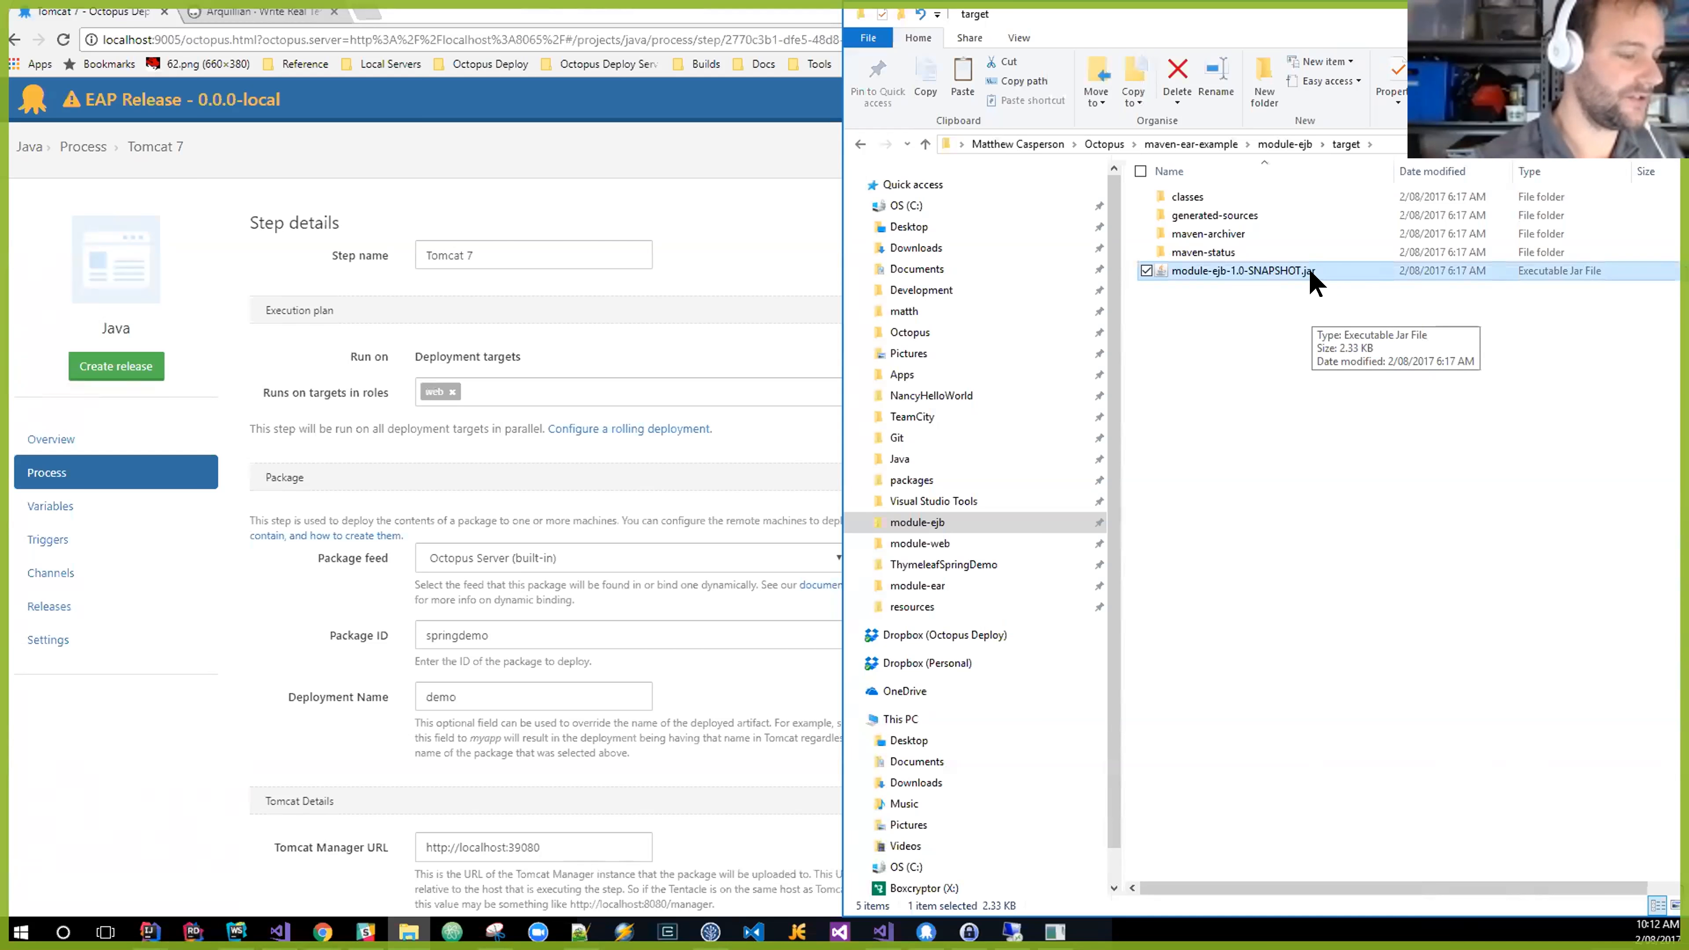
Open module-ejb-1.0-SNAPSHOT.jar as a 7-Zip archive, browse down to com\example\service to view its class file, and close the archive.
{"action": "right_click", "coordinate": [1201, 273]}
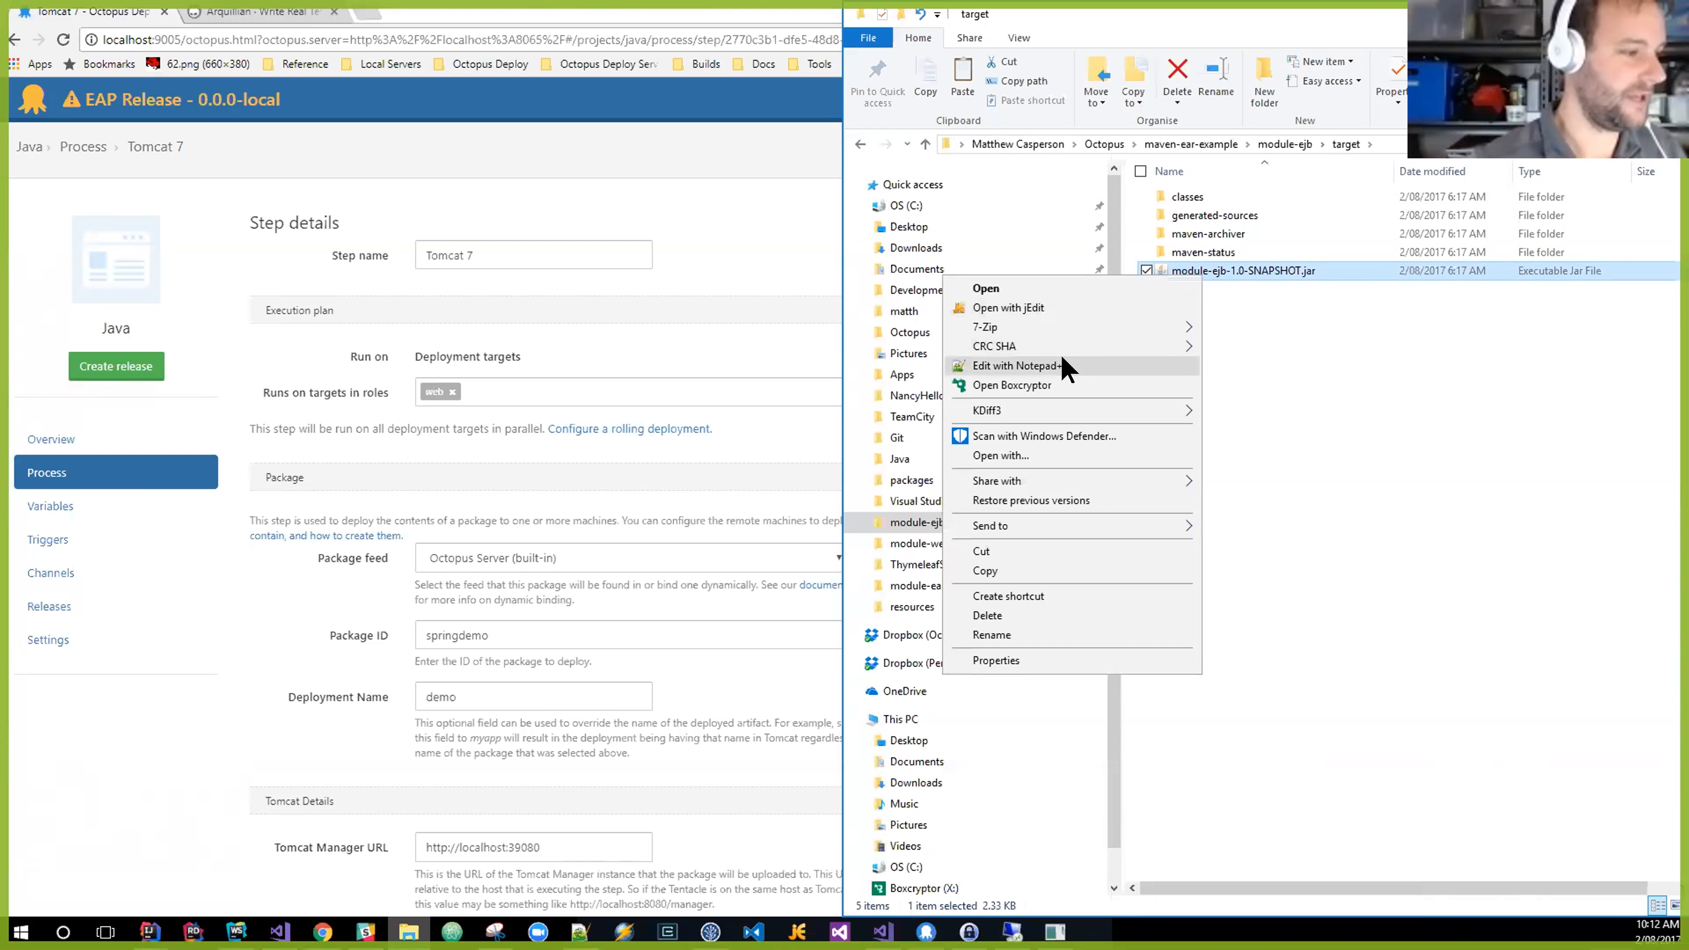
{"action": "mouse_move", "coordinate": [1084, 327]}
{"action": "left_click", "coordinate": [795, 329]}
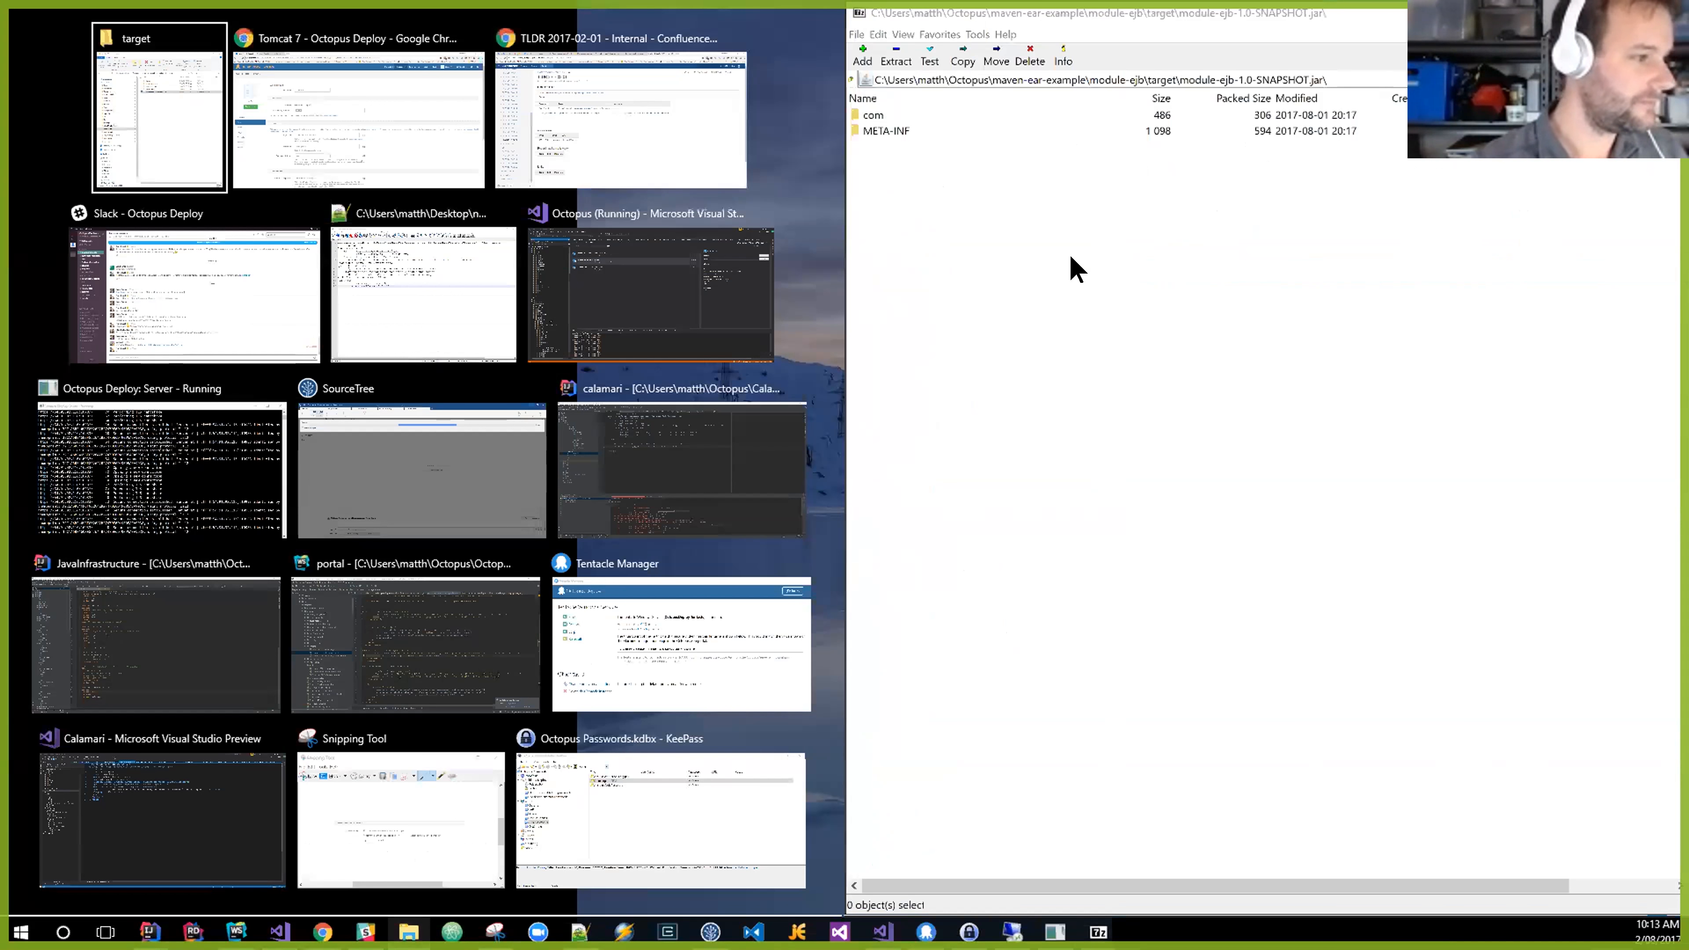
{"action": "left_click", "coordinate": [1075, 265]}
{"action": "left_click", "coordinate": [876, 115]}
{"action": "double_click", "coordinate": [878, 117]}
{"action": "double_click", "coordinate": [877, 120]}
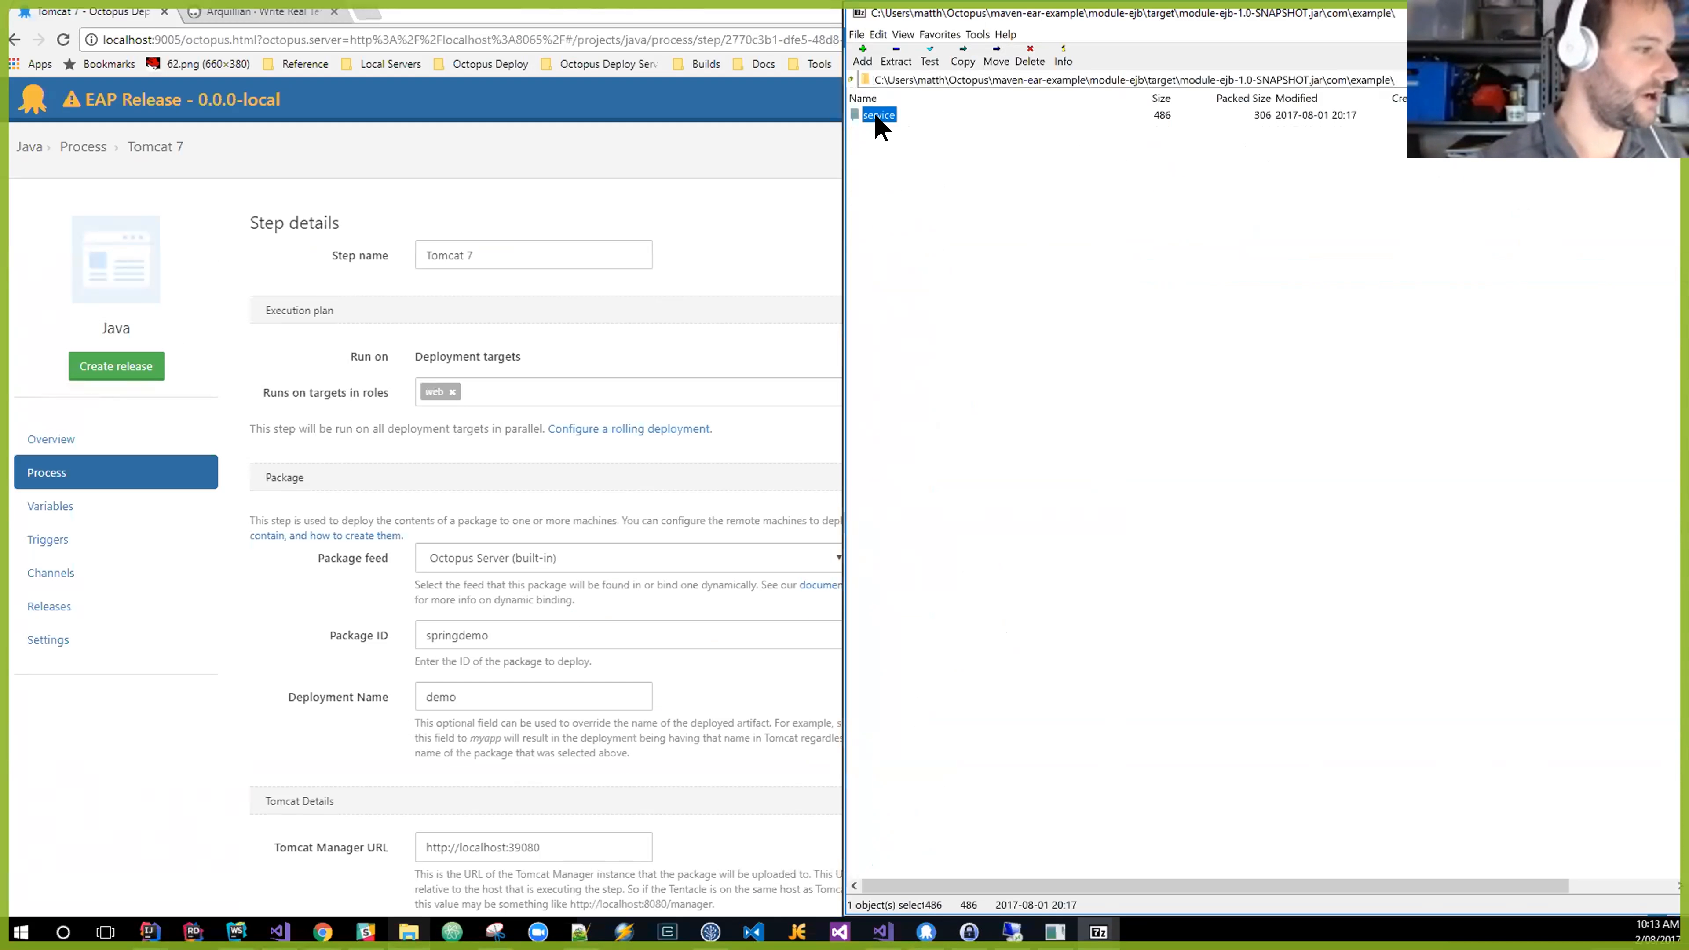
{"action": "double_click", "coordinate": [867, 123]}
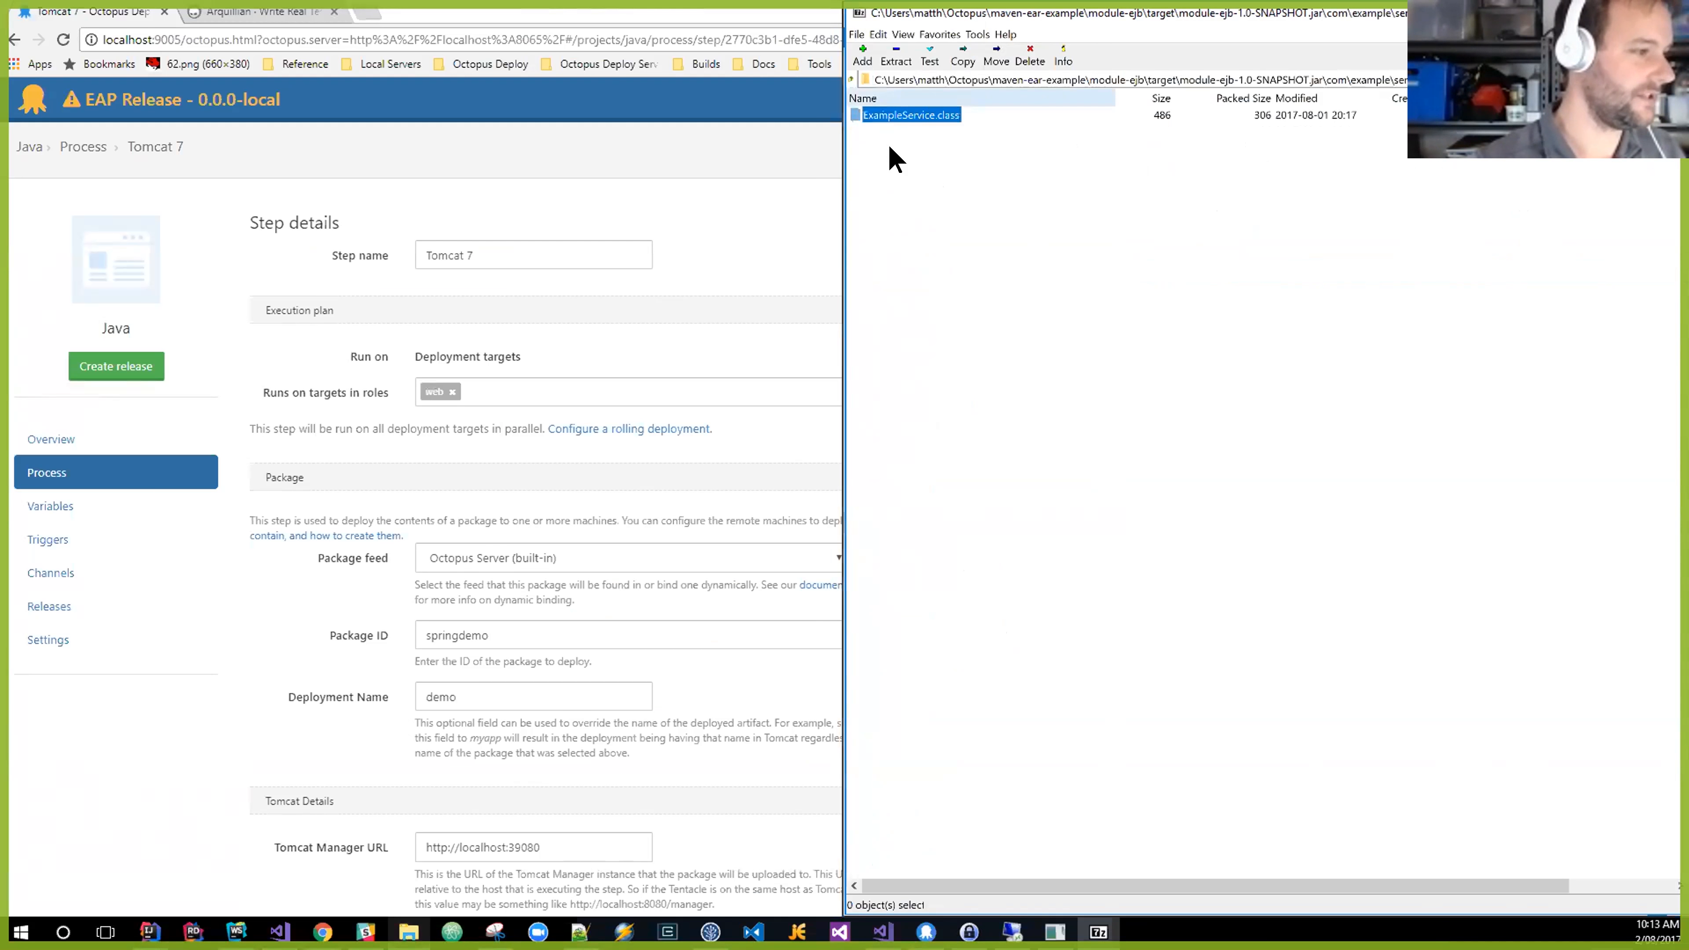
{"action": "left_click", "coordinate": [1663, 13]}
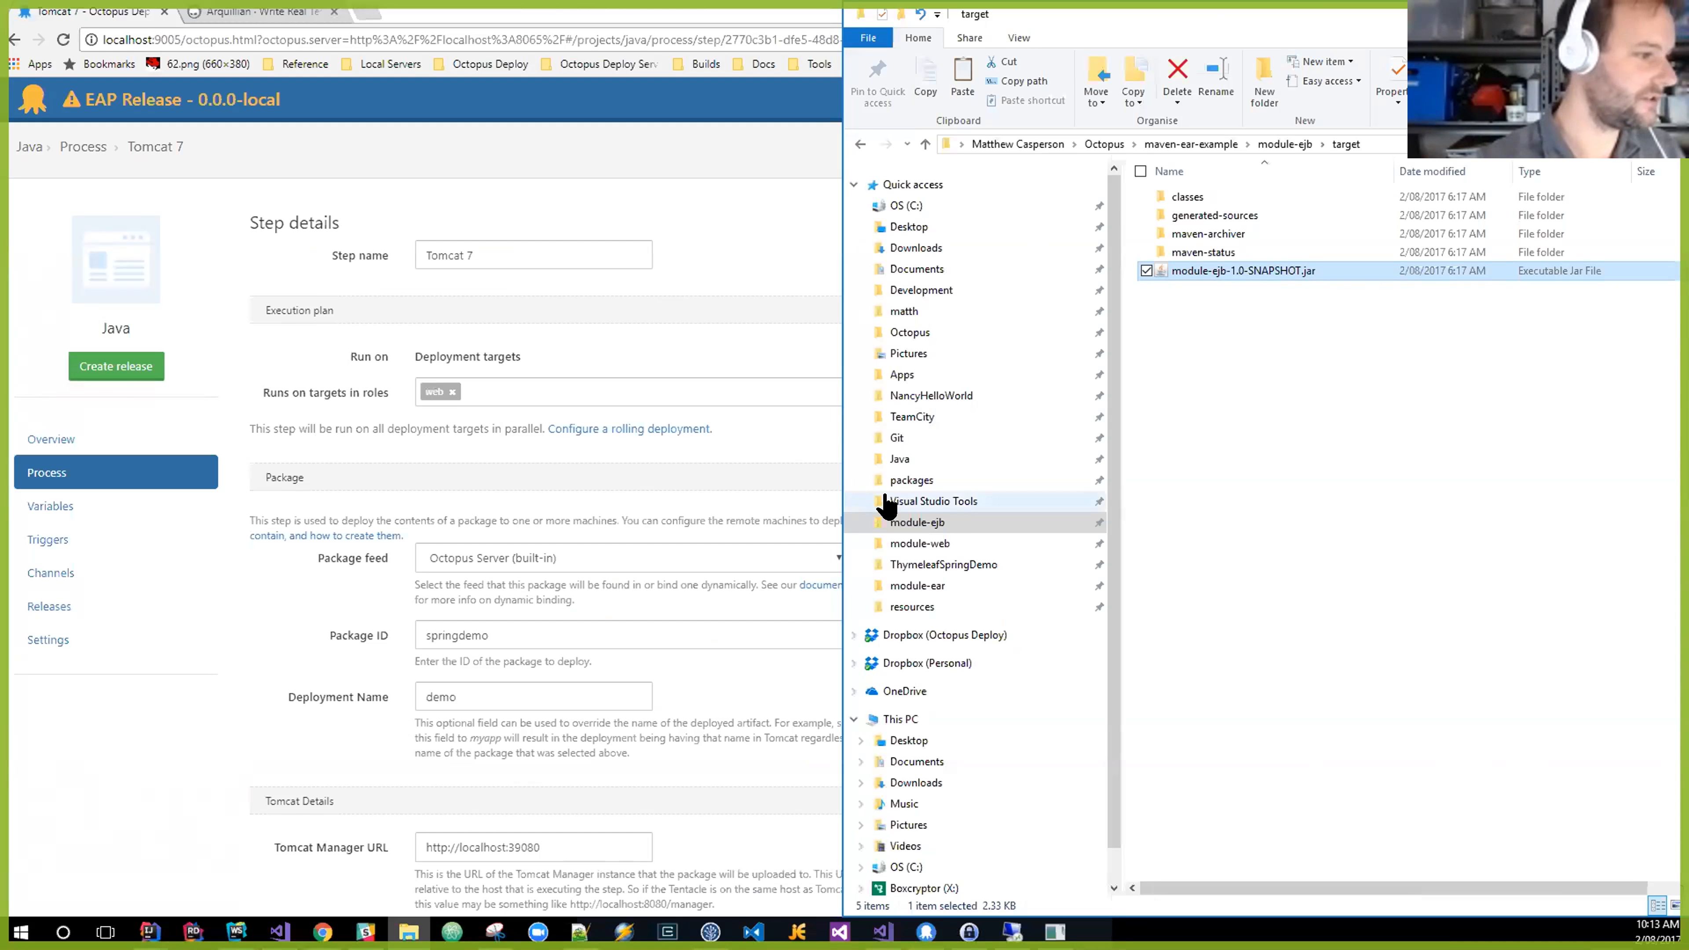
Open the target folder of module-web to view its WAR build output.
{"action": "left_click", "coordinate": [939, 549]}
{"action": "left_click", "coordinate": [1188, 222]}
{"action": "double_click", "coordinate": [1189, 222]}
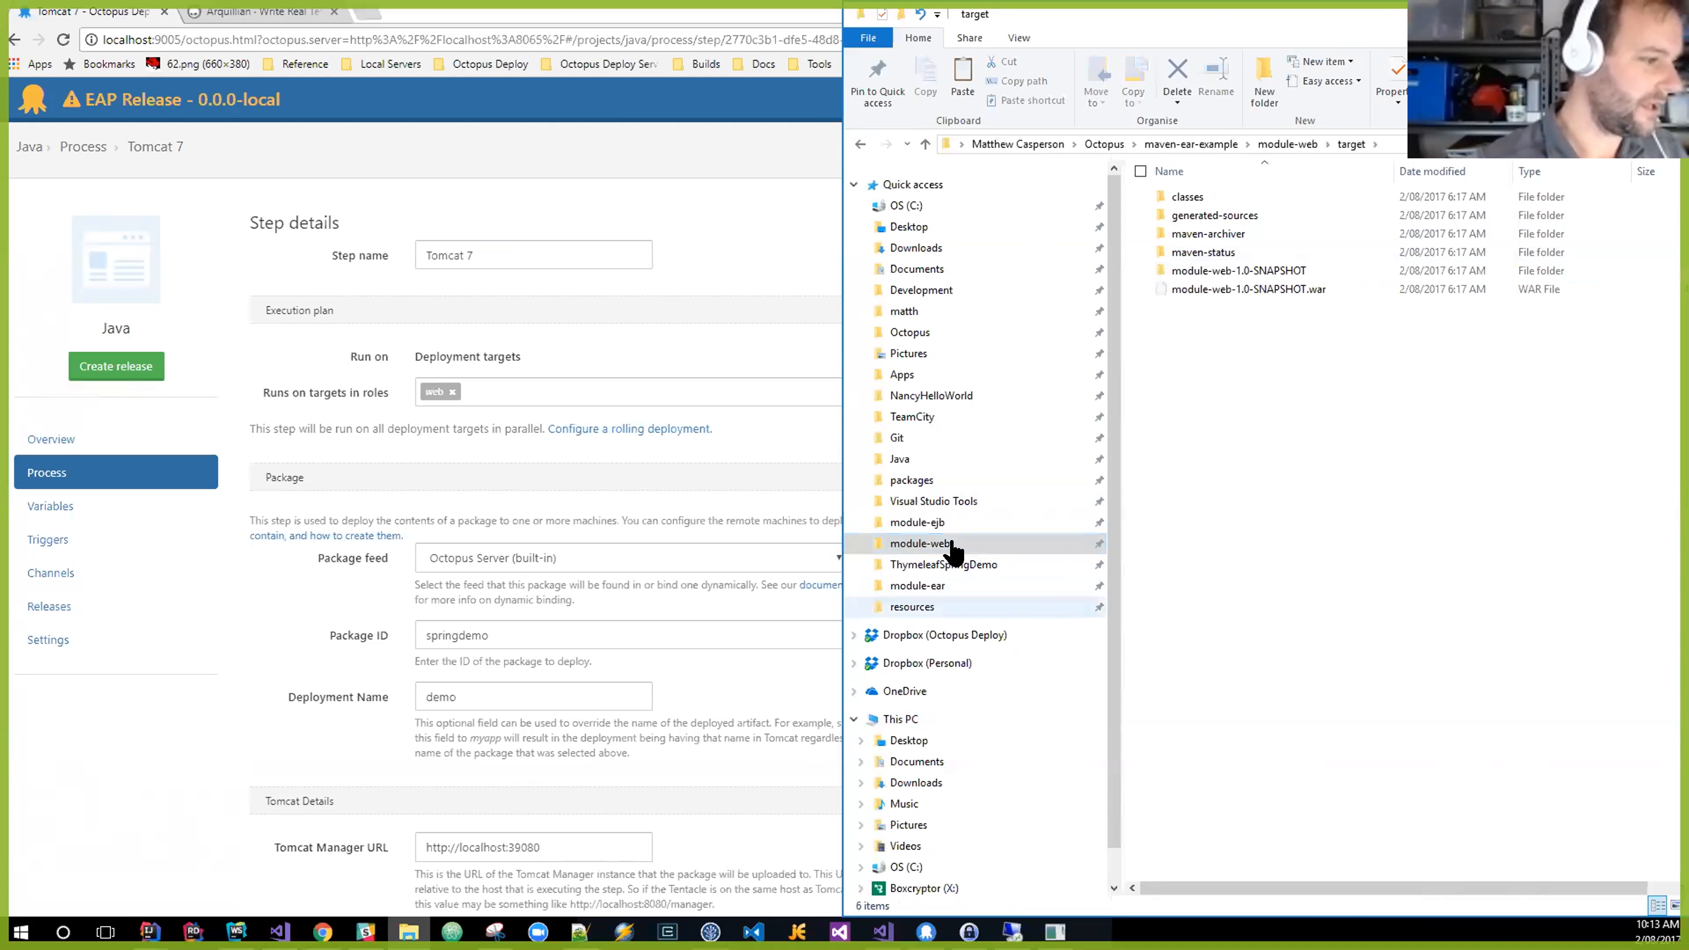
Go to the target folder of ThymeleafSpringDemo and open demo##201708012201.war as a 7-Zip archive.
{"action": "left_click", "coordinate": [944, 566]}
{"action": "double_click", "coordinate": [1188, 280]}
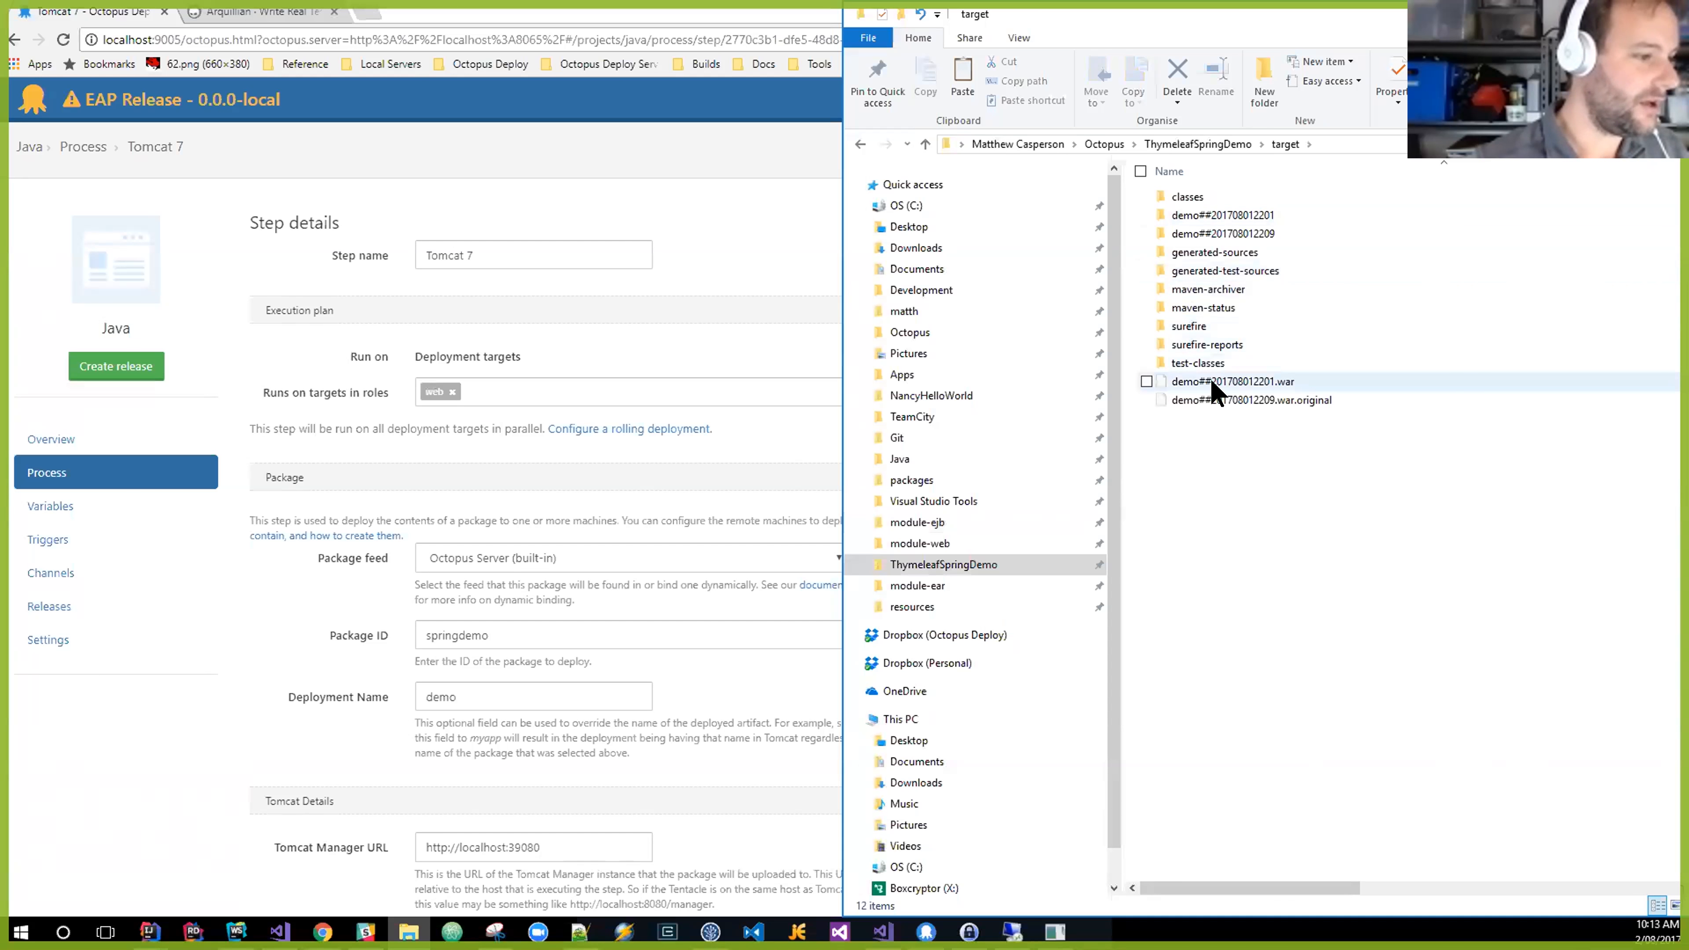
{"action": "right_click", "coordinate": [1211, 384]}
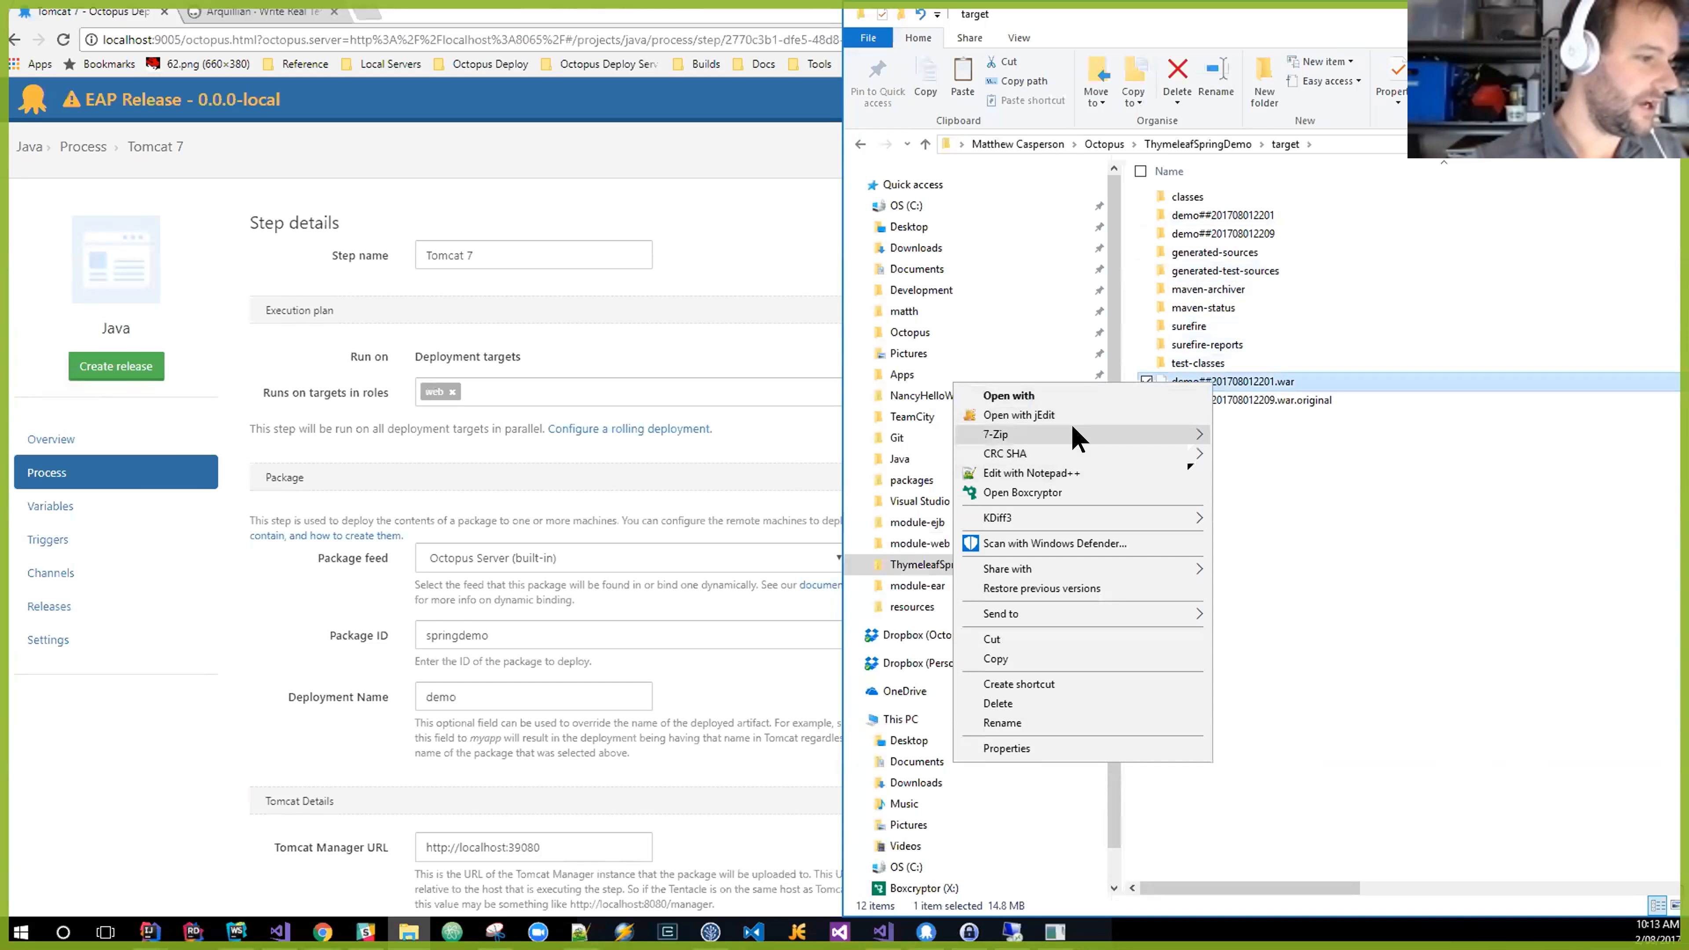
{"action": "mouse_move", "coordinate": [1074, 434]}
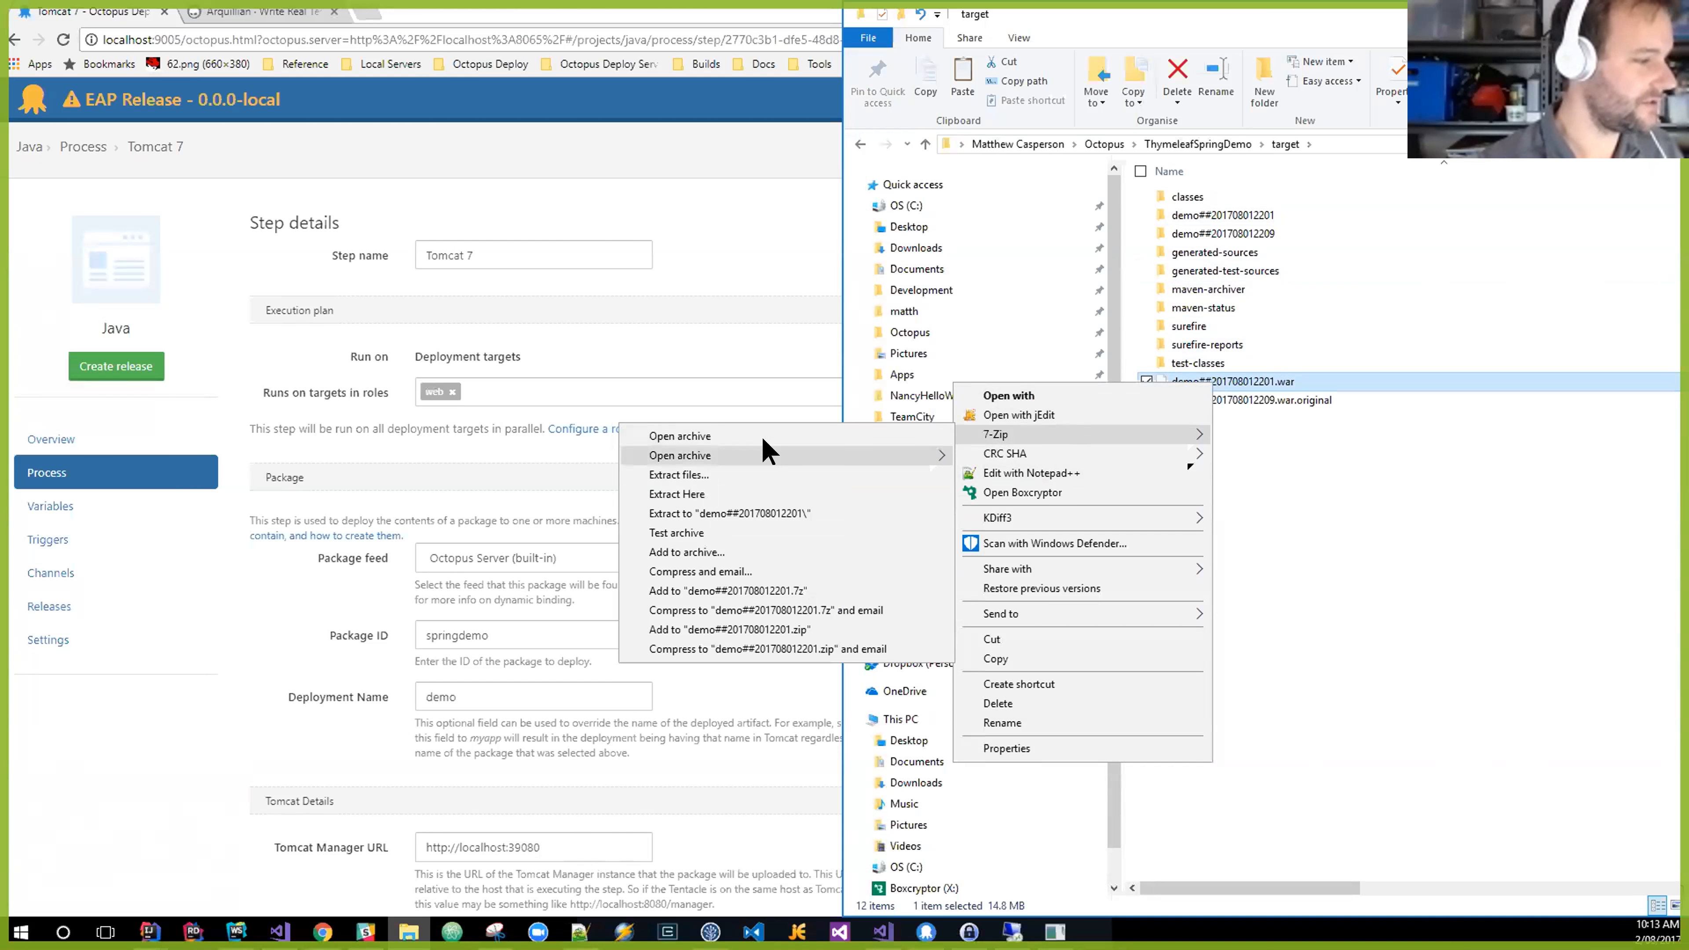
{"action": "left_click", "coordinate": [766, 440]}
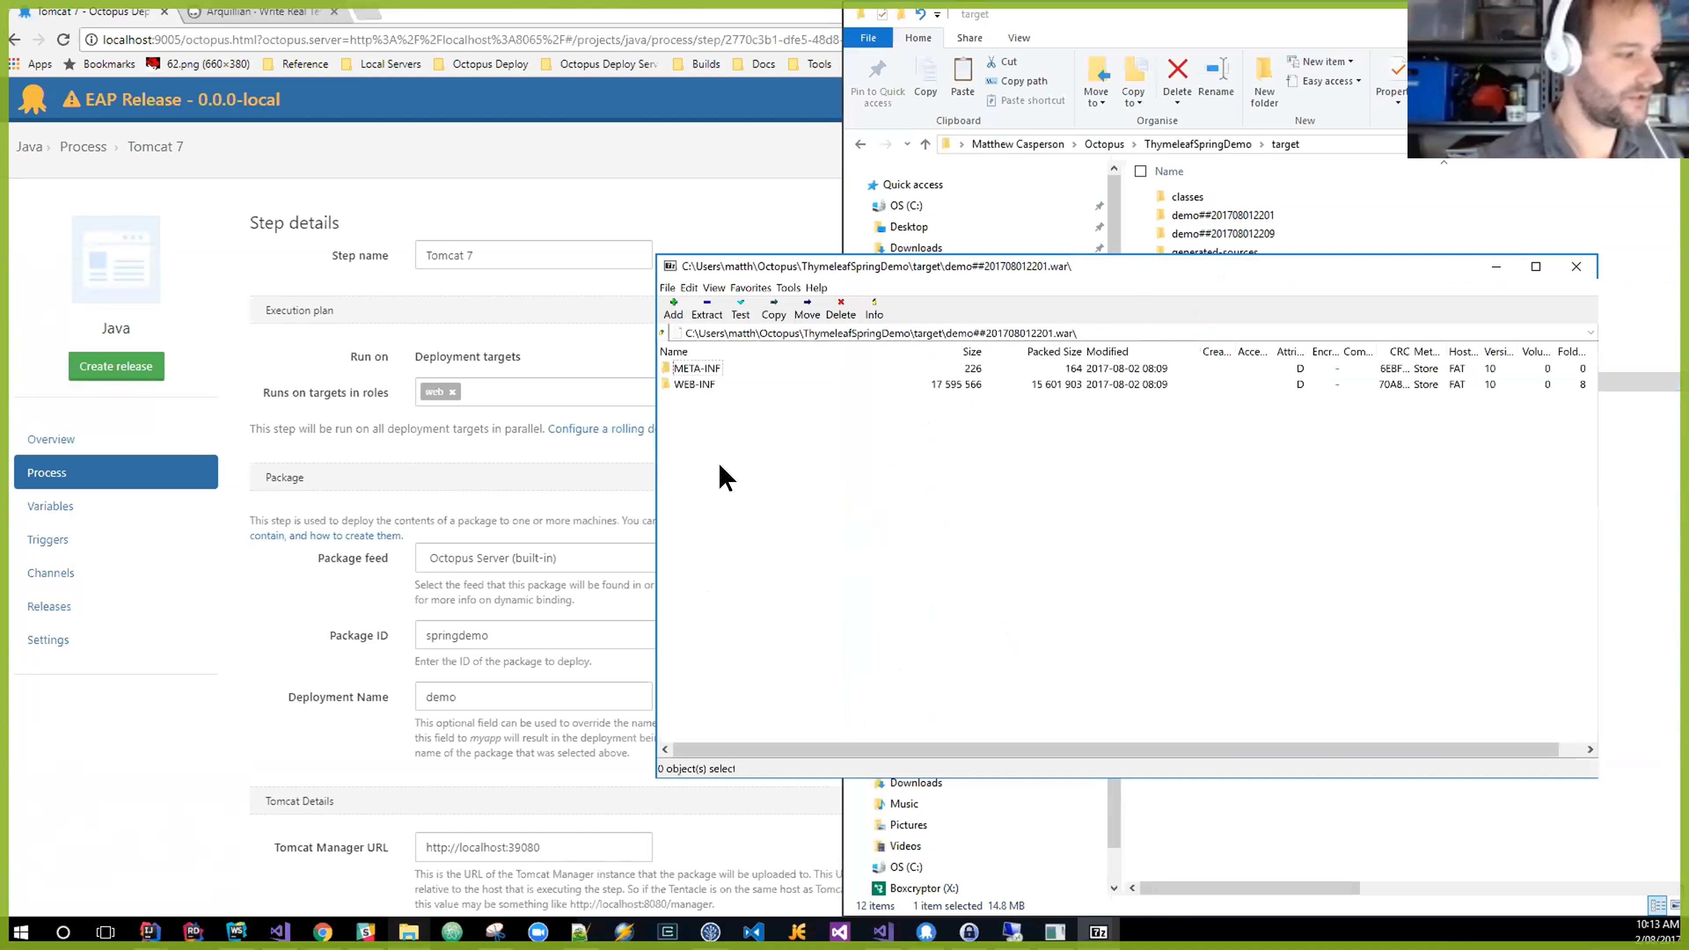
Browse inside the WAR archive to WEB-INF\classes\com\example\demo to view the compiled application classes.
{"action": "left_click", "coordinate": [705, 386]}
{"action": "double_click", "coordinate": [705, 385]}
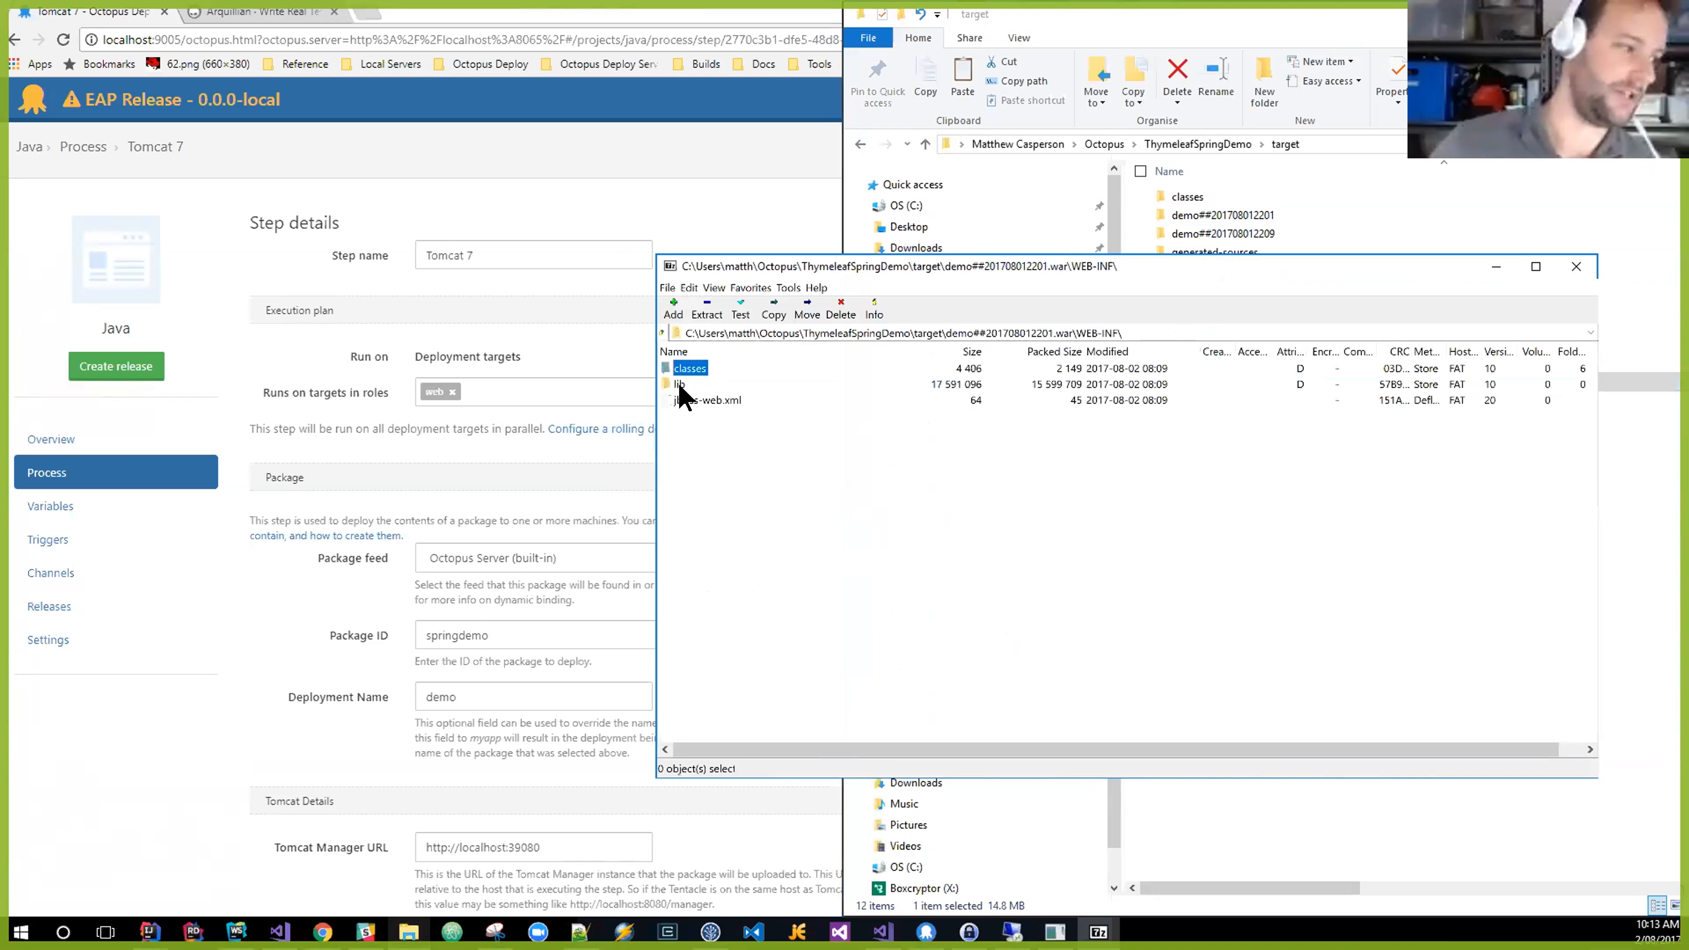
{"action": "double_click", "coordinate": [685, 370]}
{"action": "double_click", "coordinate": [683, 370]}
{"action": "double_click", "coordinate": [681, 367]}
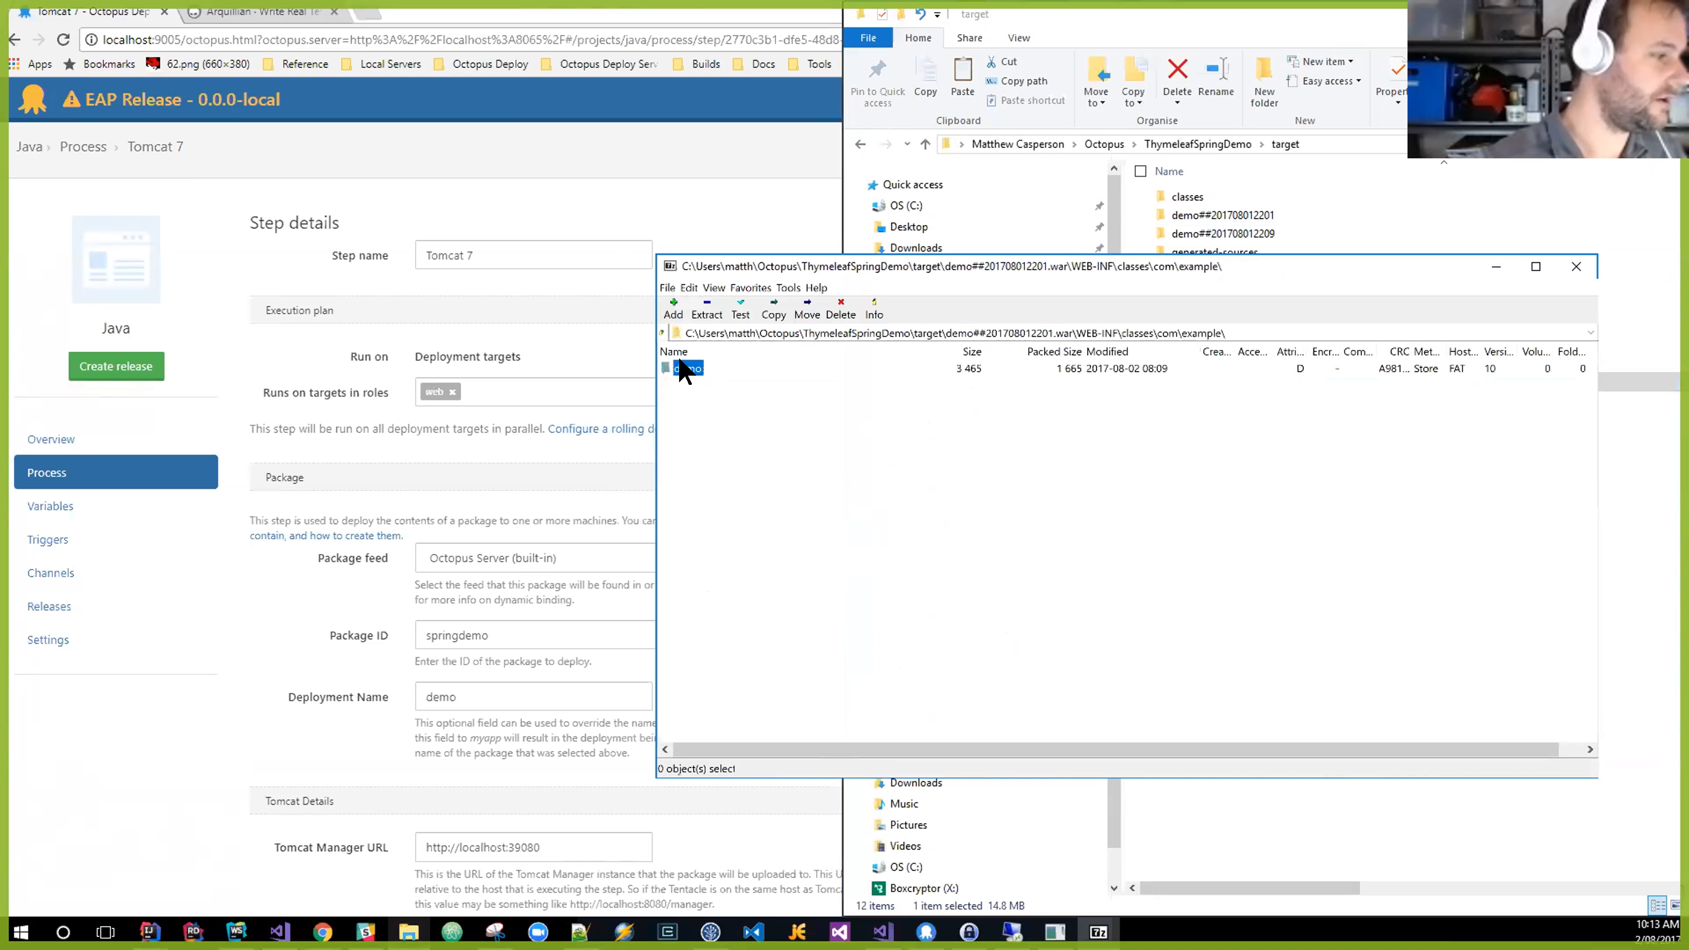
{"action": "double_click", "coordinate": [681, 368]}
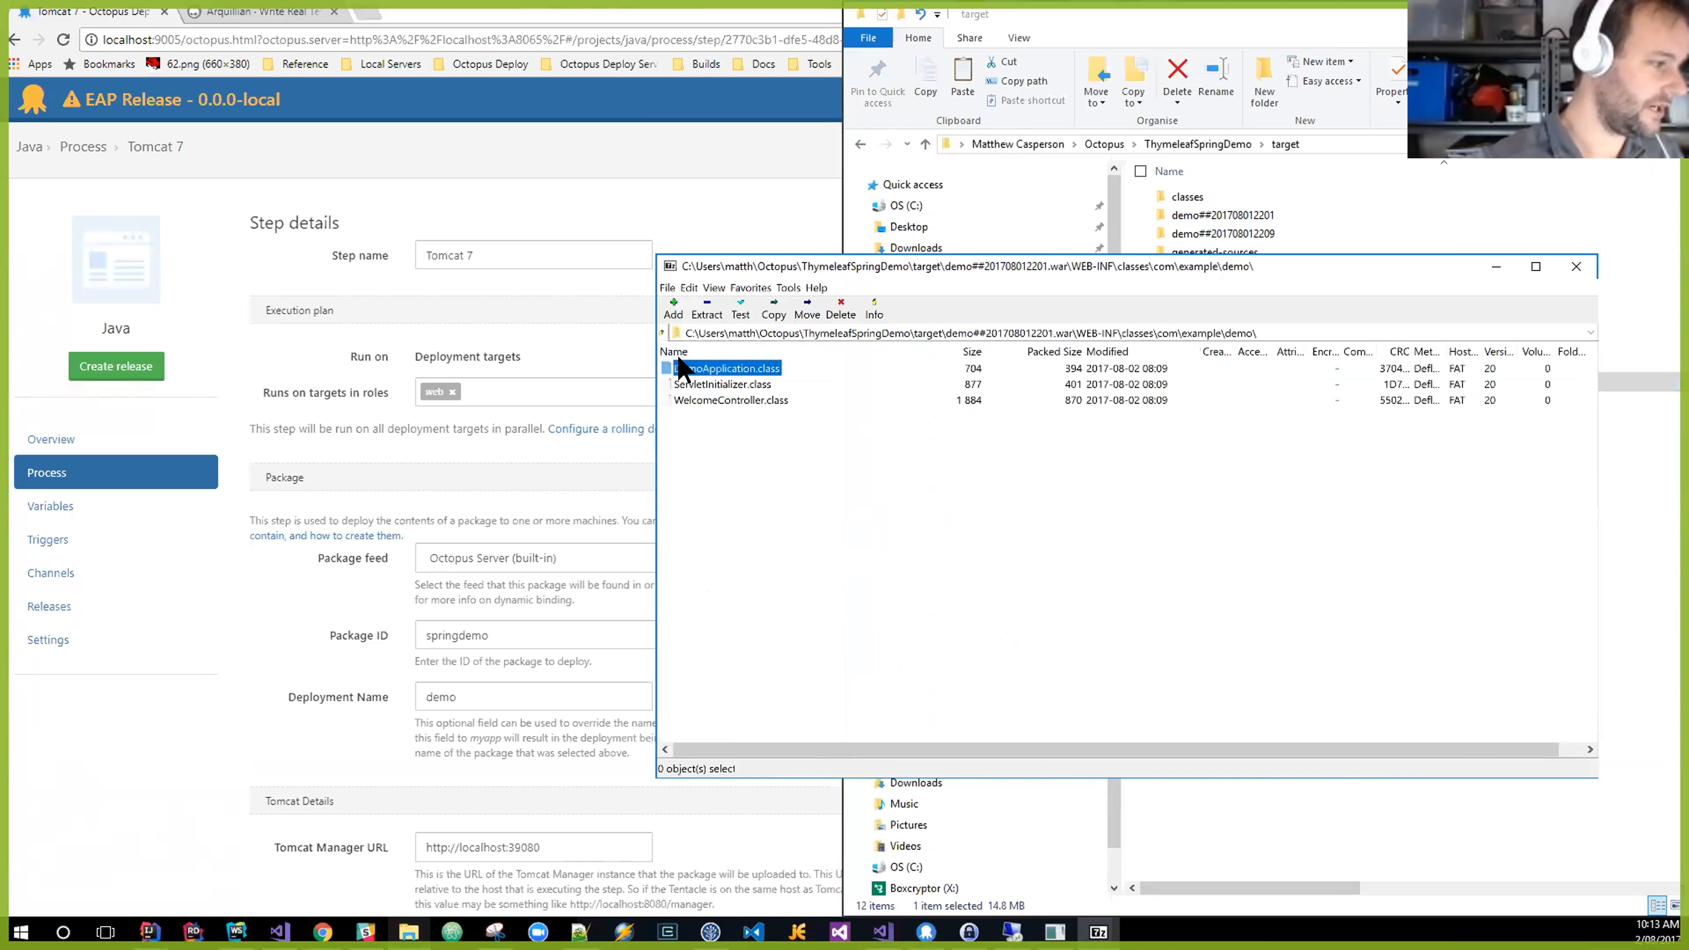
Return to the archive's WEB-INF folder, look through the library JARs in lib, and close the archive.
{"action": "left_click", "coordinate": [660, 327]}
{"action": "left_click", "coordinate": [660, 327]}
{"action": "left_click", "coordinate": [660, 327]}
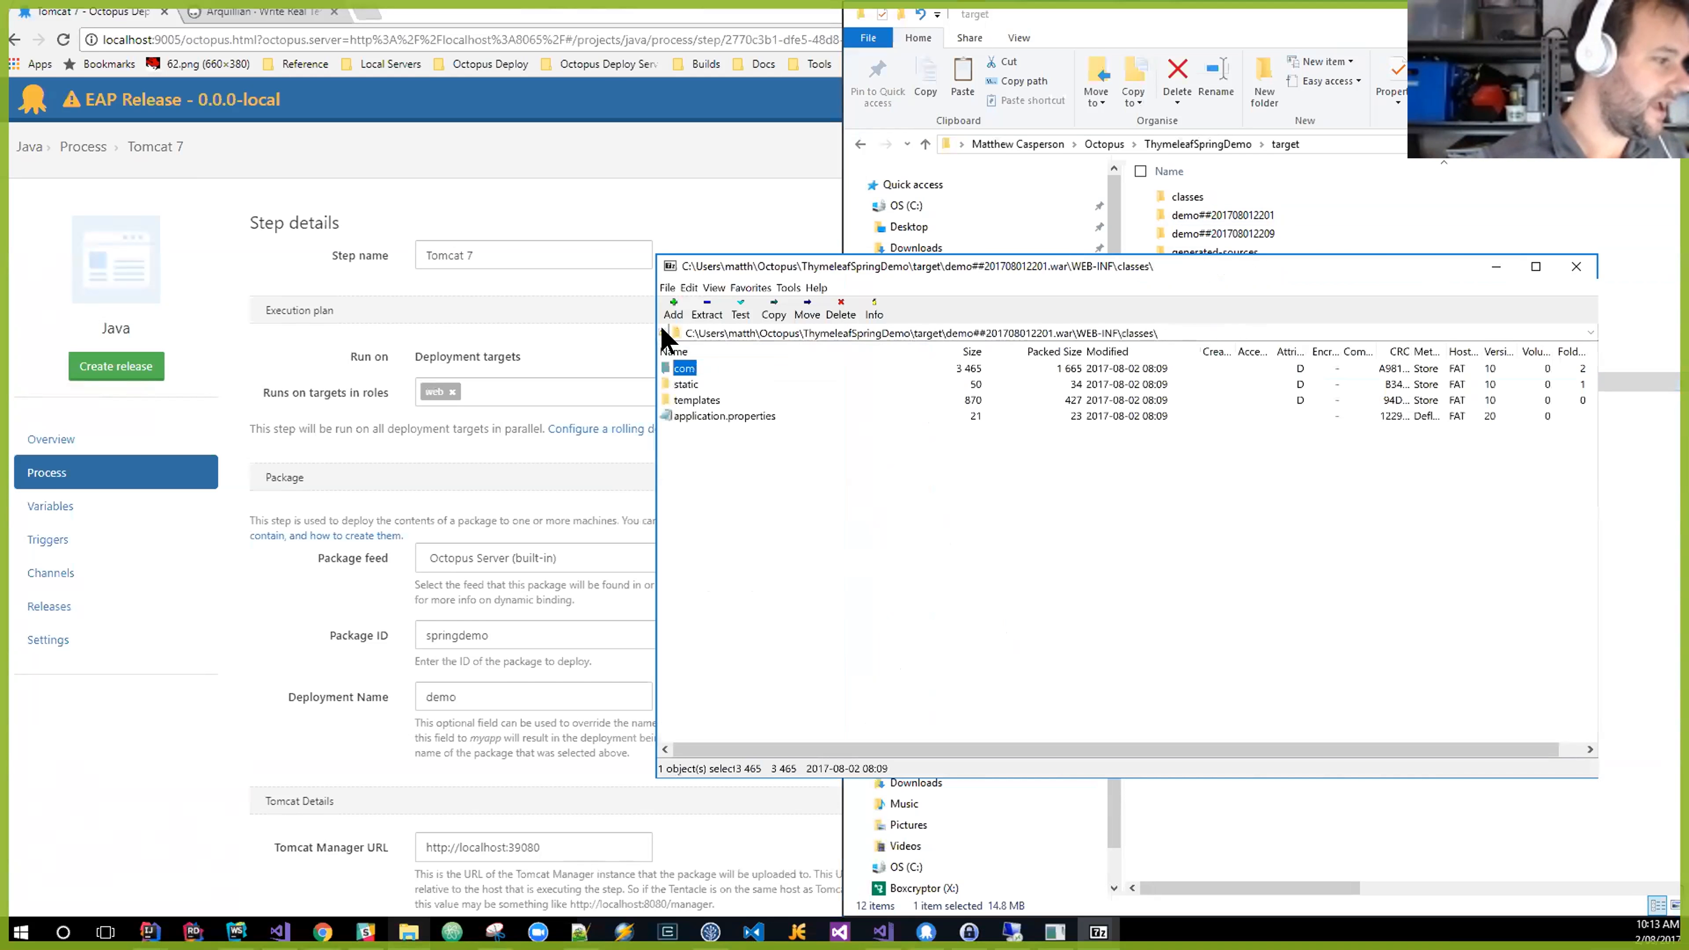
{"action": "left_click", "coordinate": [660, 326]}
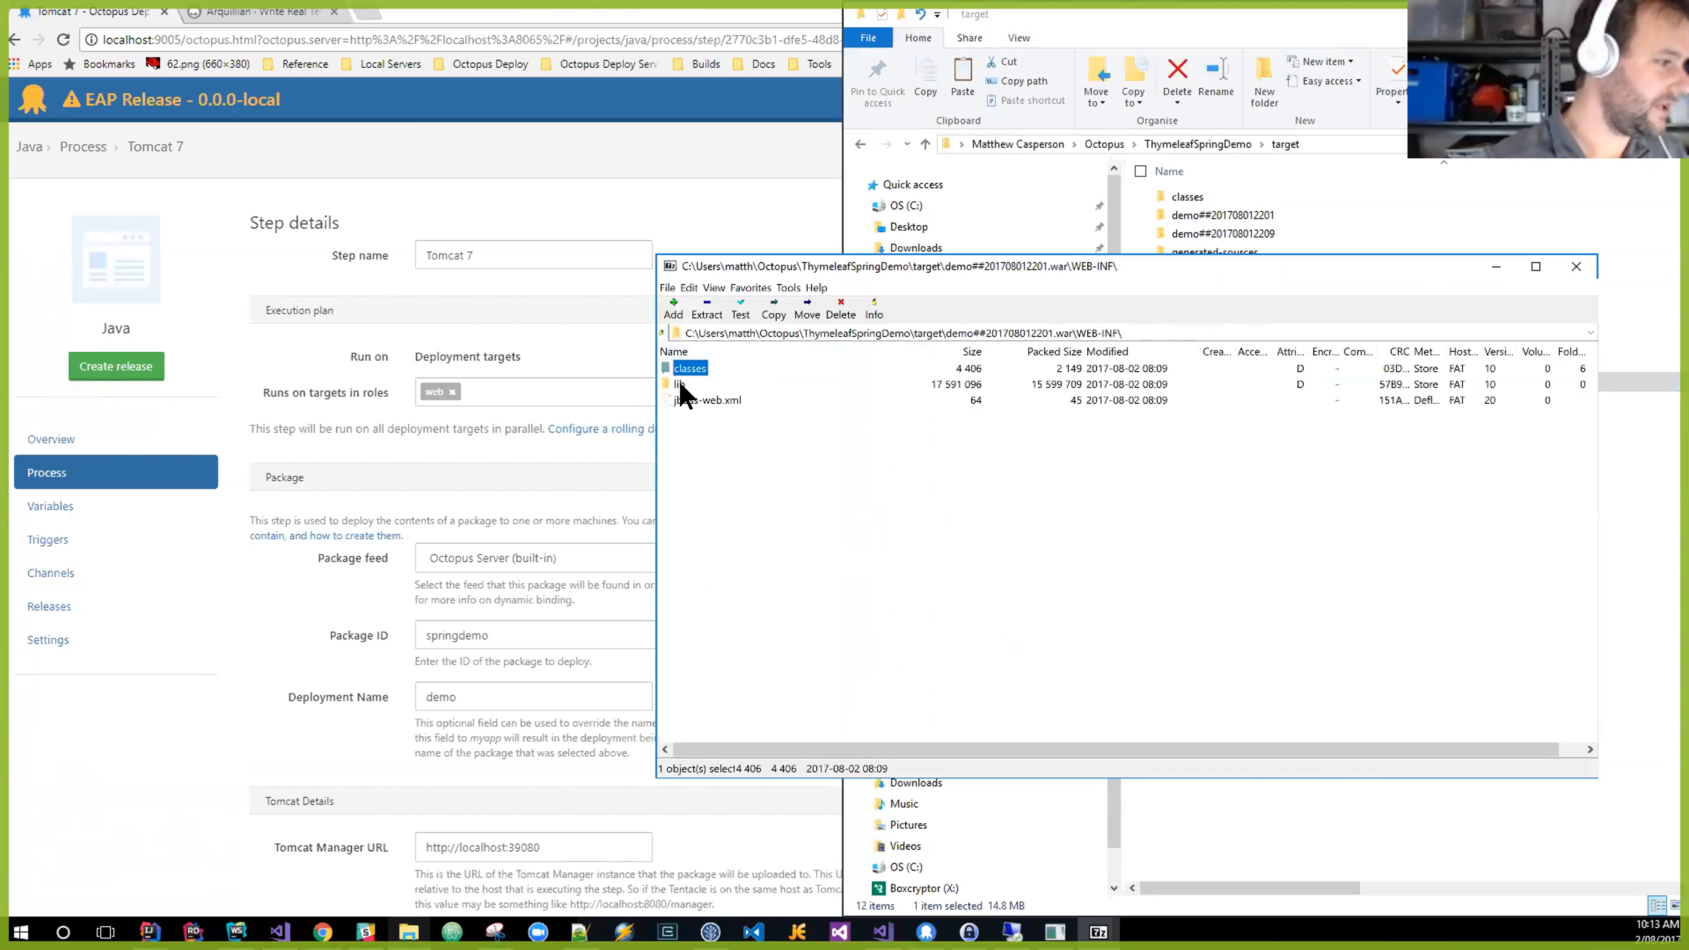
{"action": "double_click", "coordinate": [680, 384]}
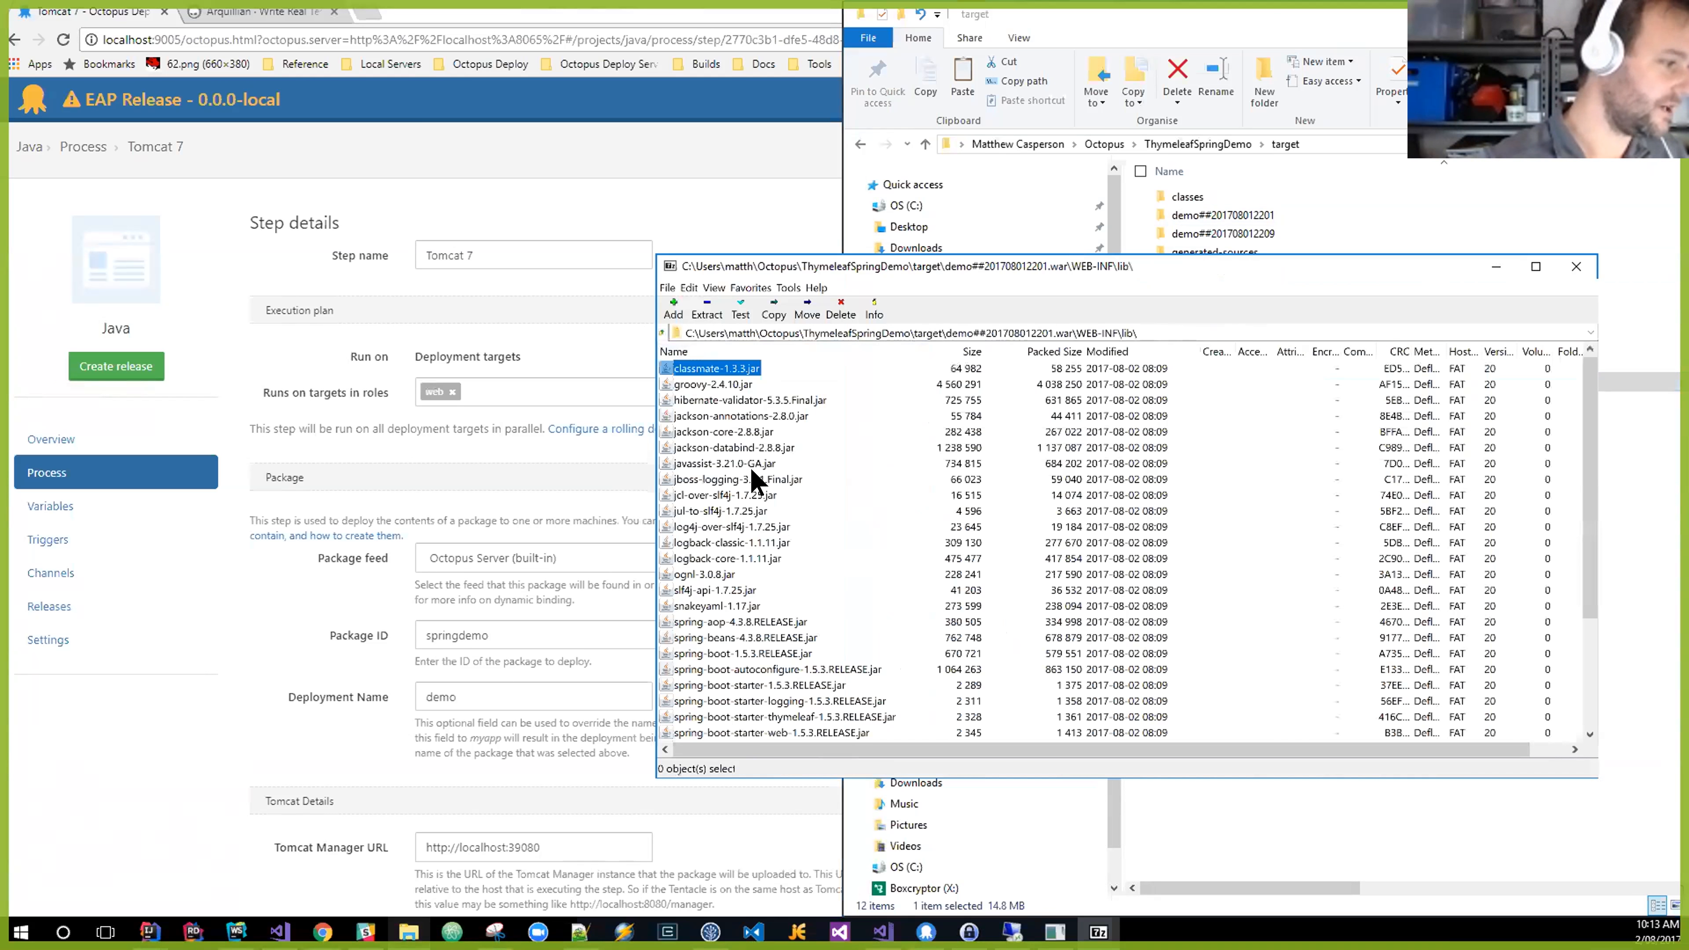
{"action": "scroll", "coordinate": [737, 494], "scroll_direction": "down", "scroll_amount": 4}
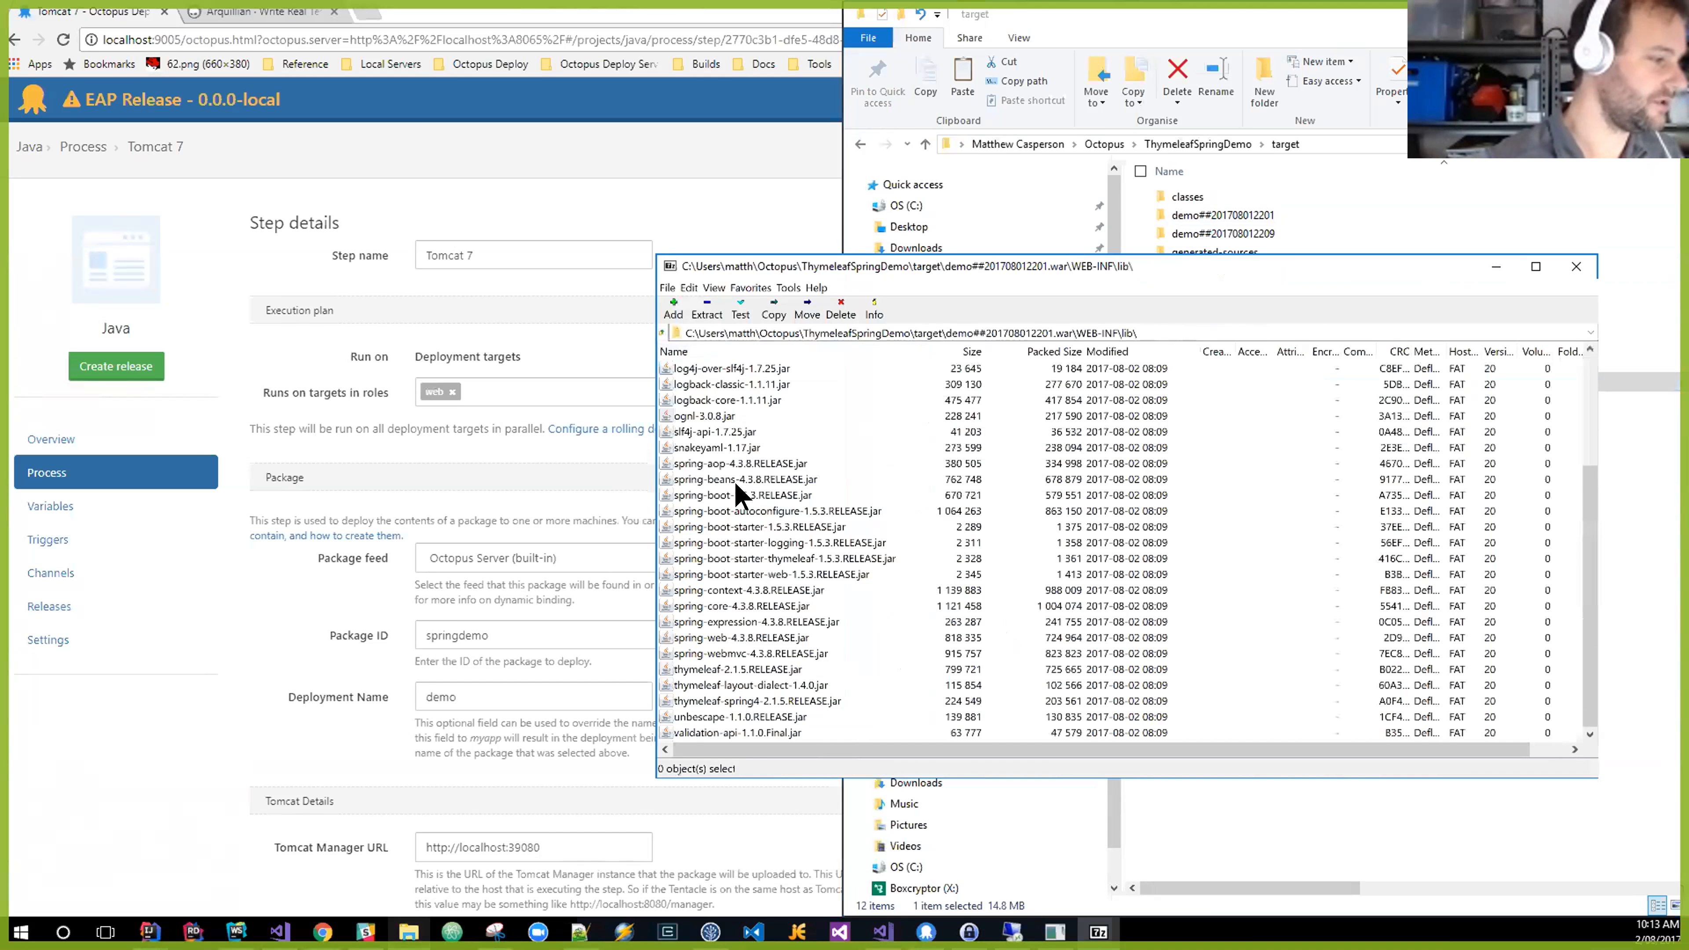
{"action": "key", "text": "Home"}
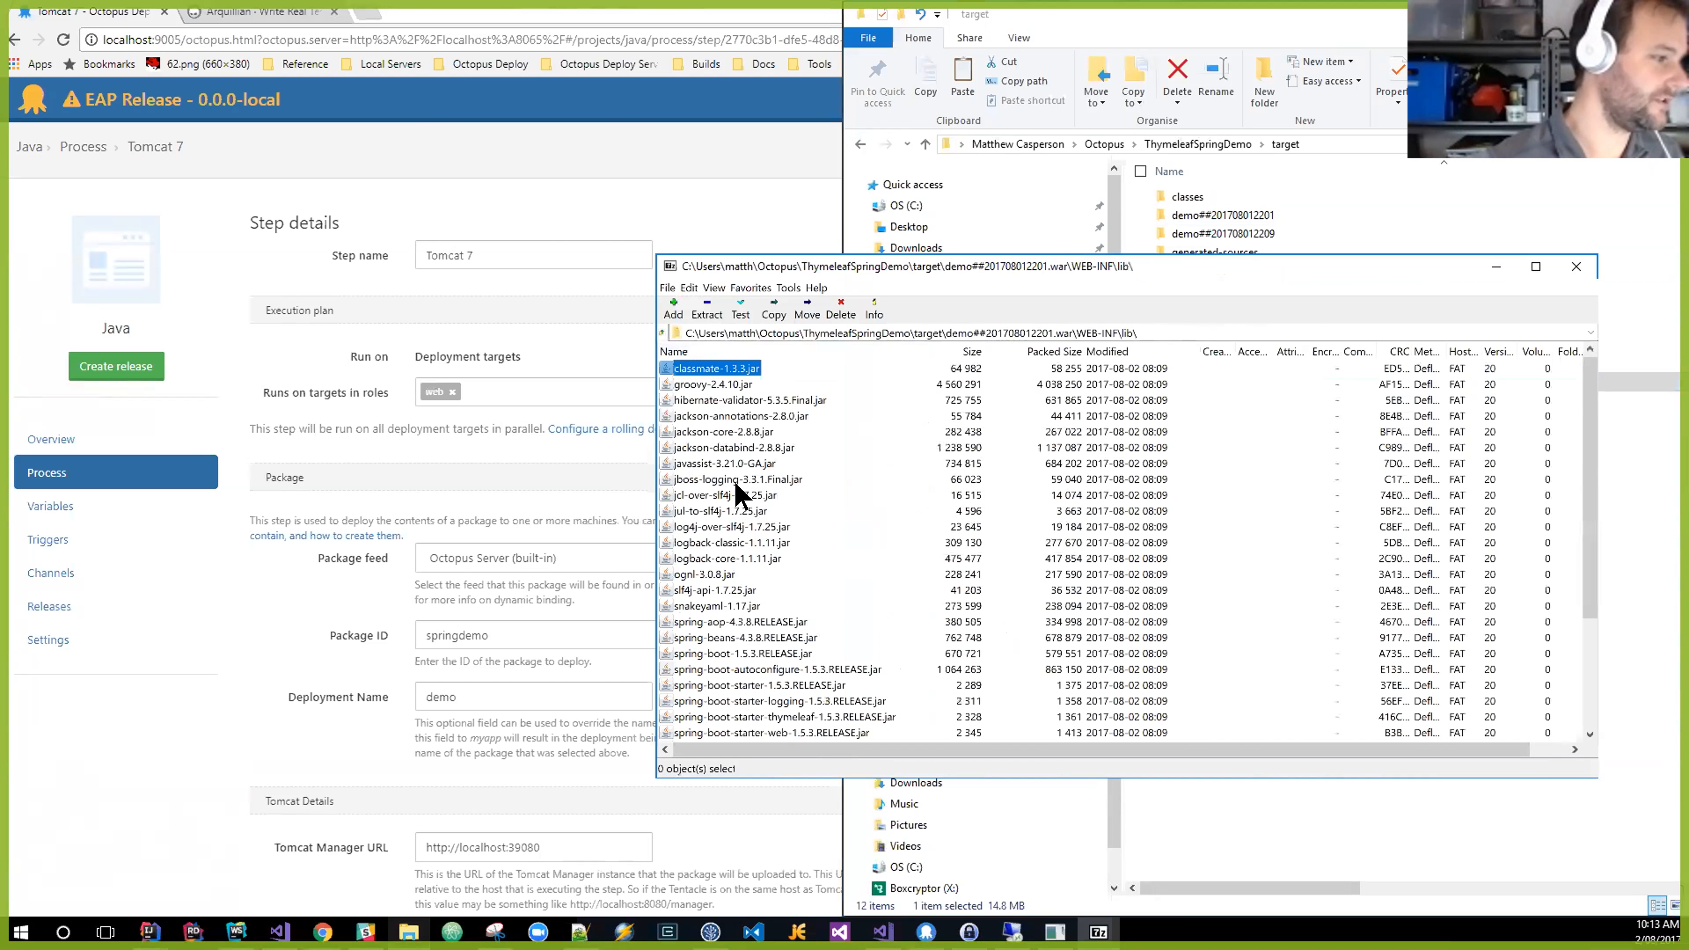
{"action": "left_click", "coordinate": [1569, 267]}
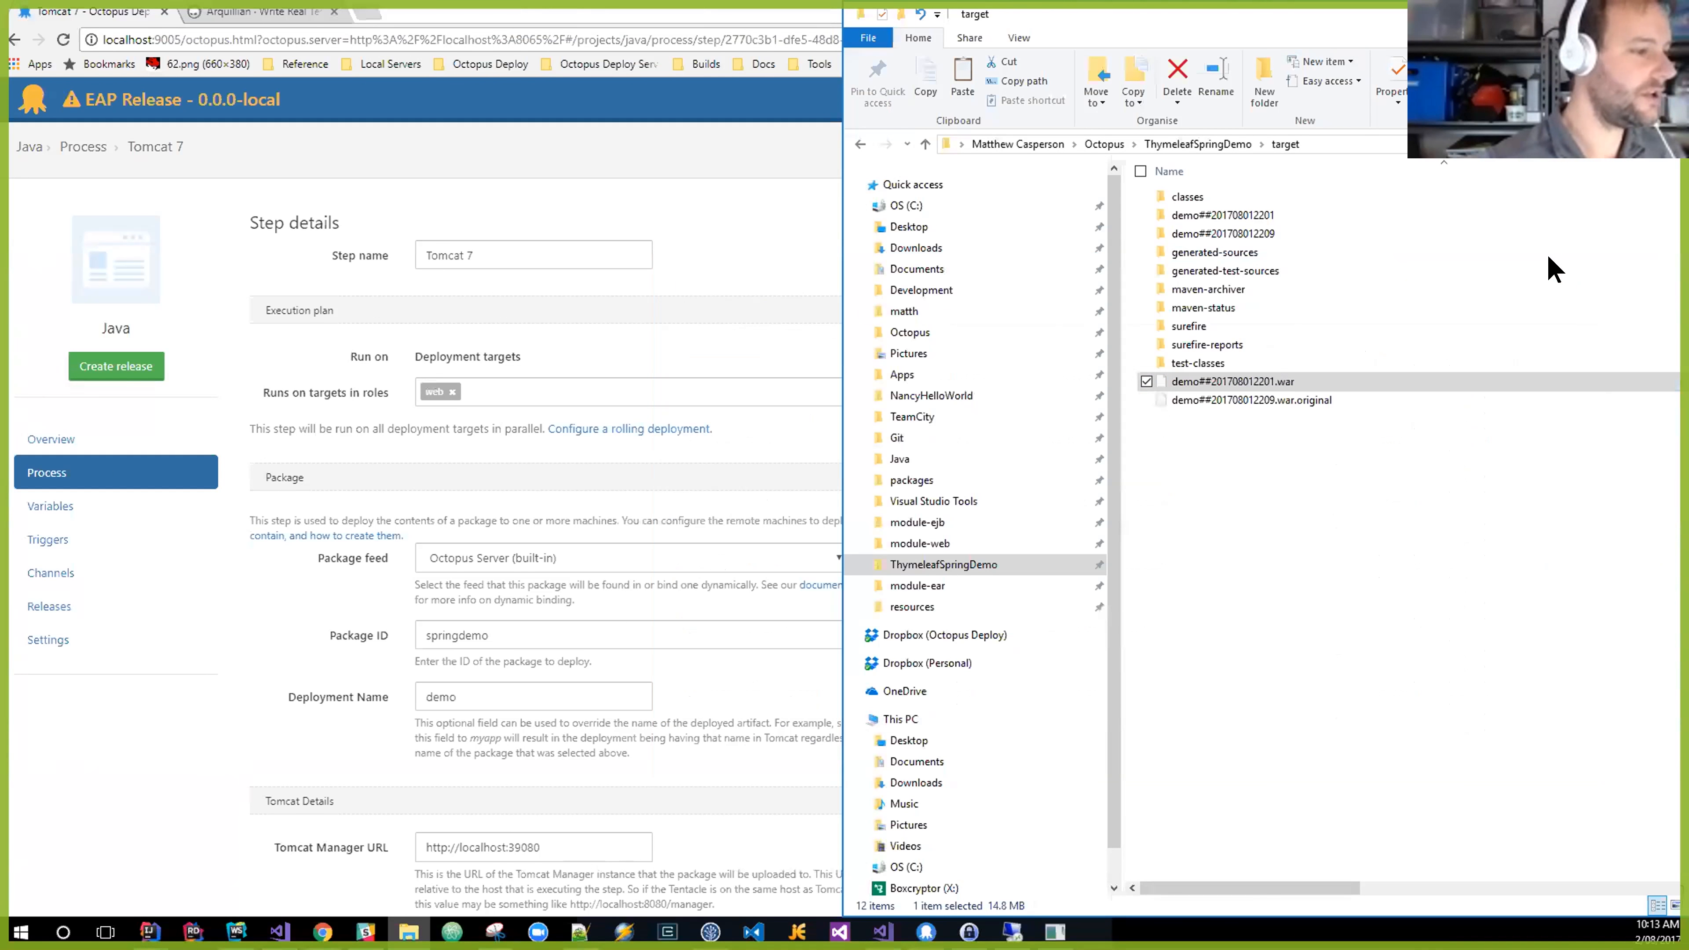
Open module-ear-1.0-SNAPSHOT.ear from module-ear's target folder as a 7-Zip archive, inspect its bundled JAR and WAR modules, and close it.
{"action": "left_click", "coordinate": [913, 586]}
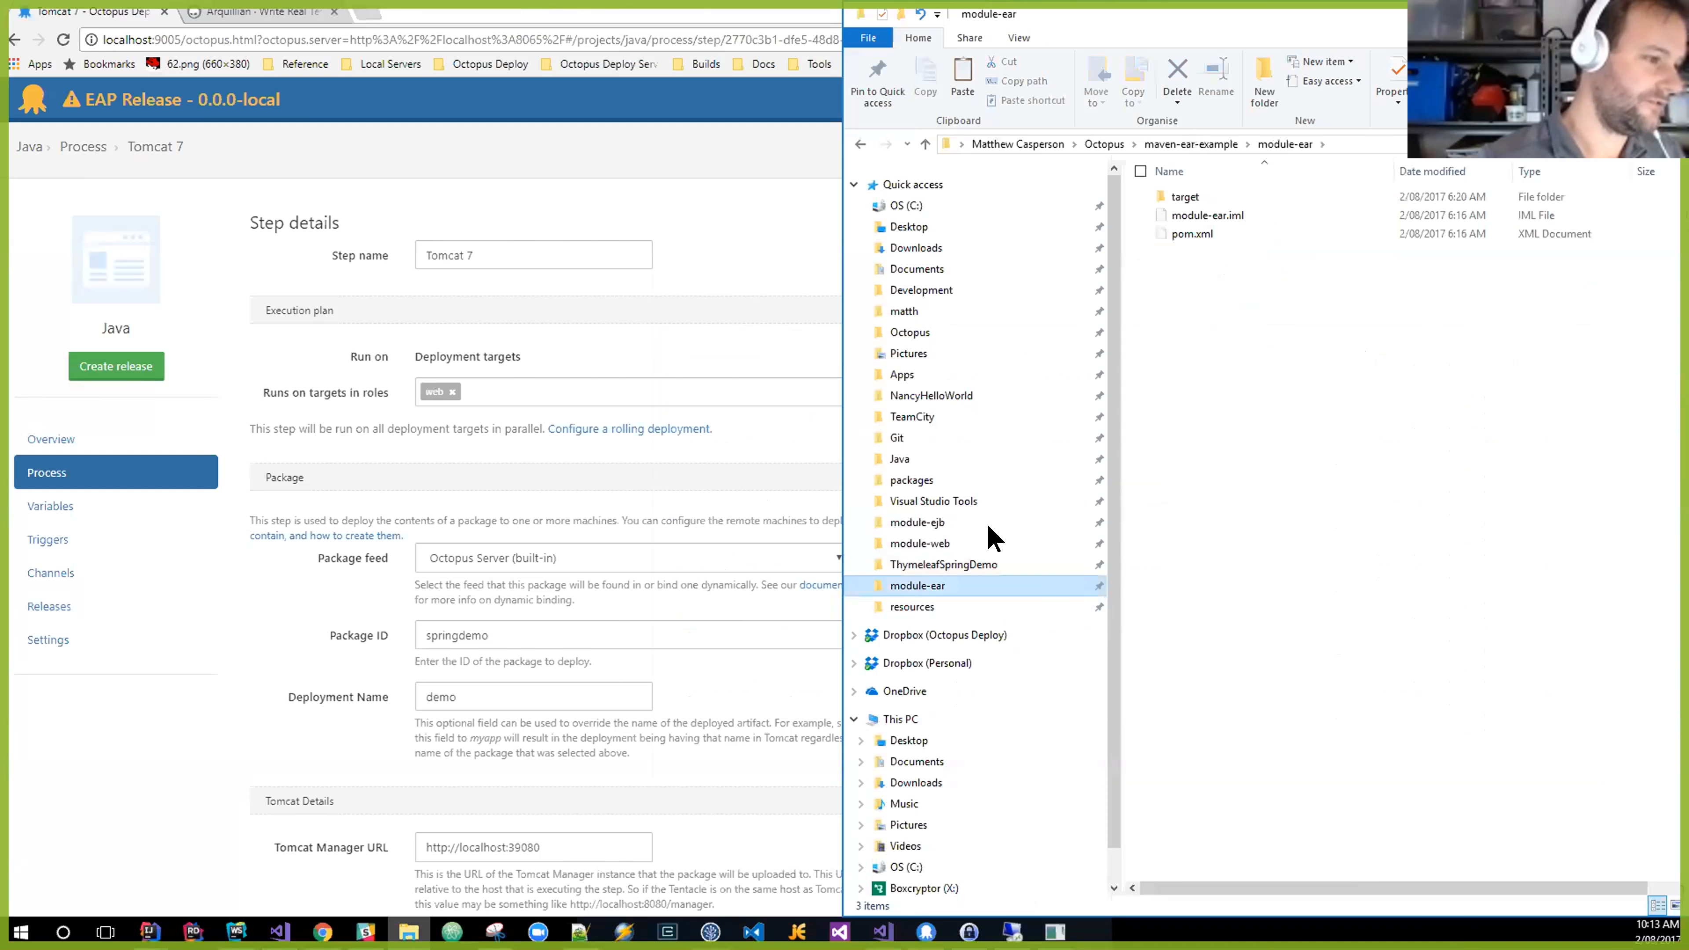
{"action": "double_click", "coordinate": [1186, 196]}
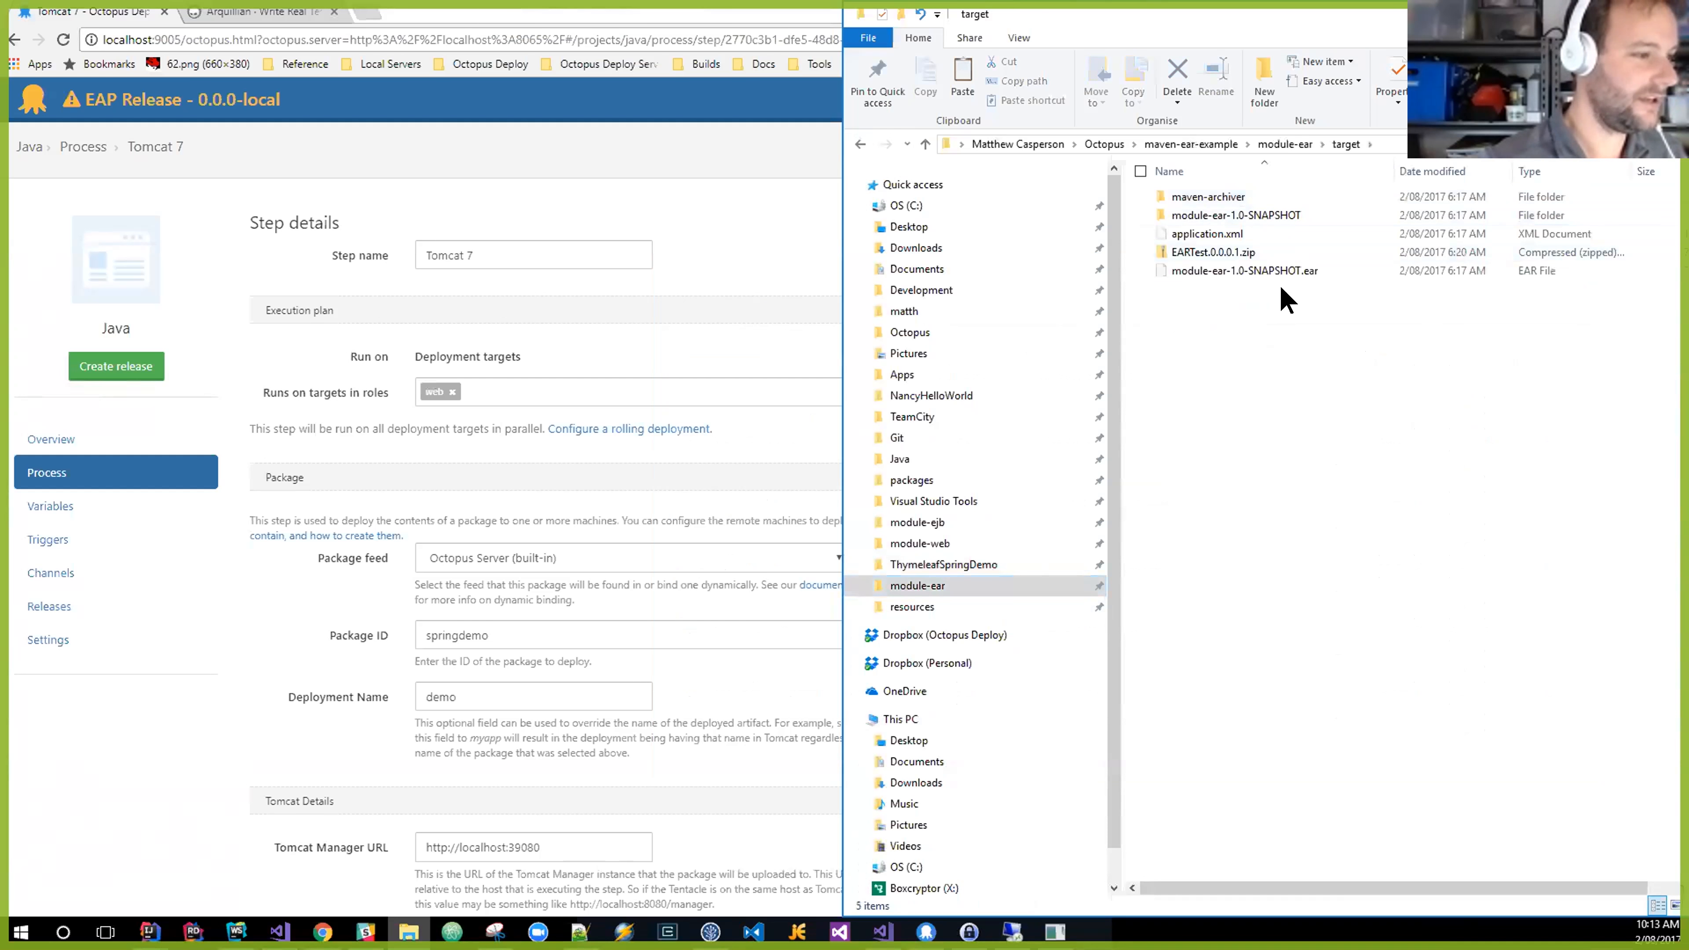
{"action": "right_click", "coordinate": [1228, 274]}
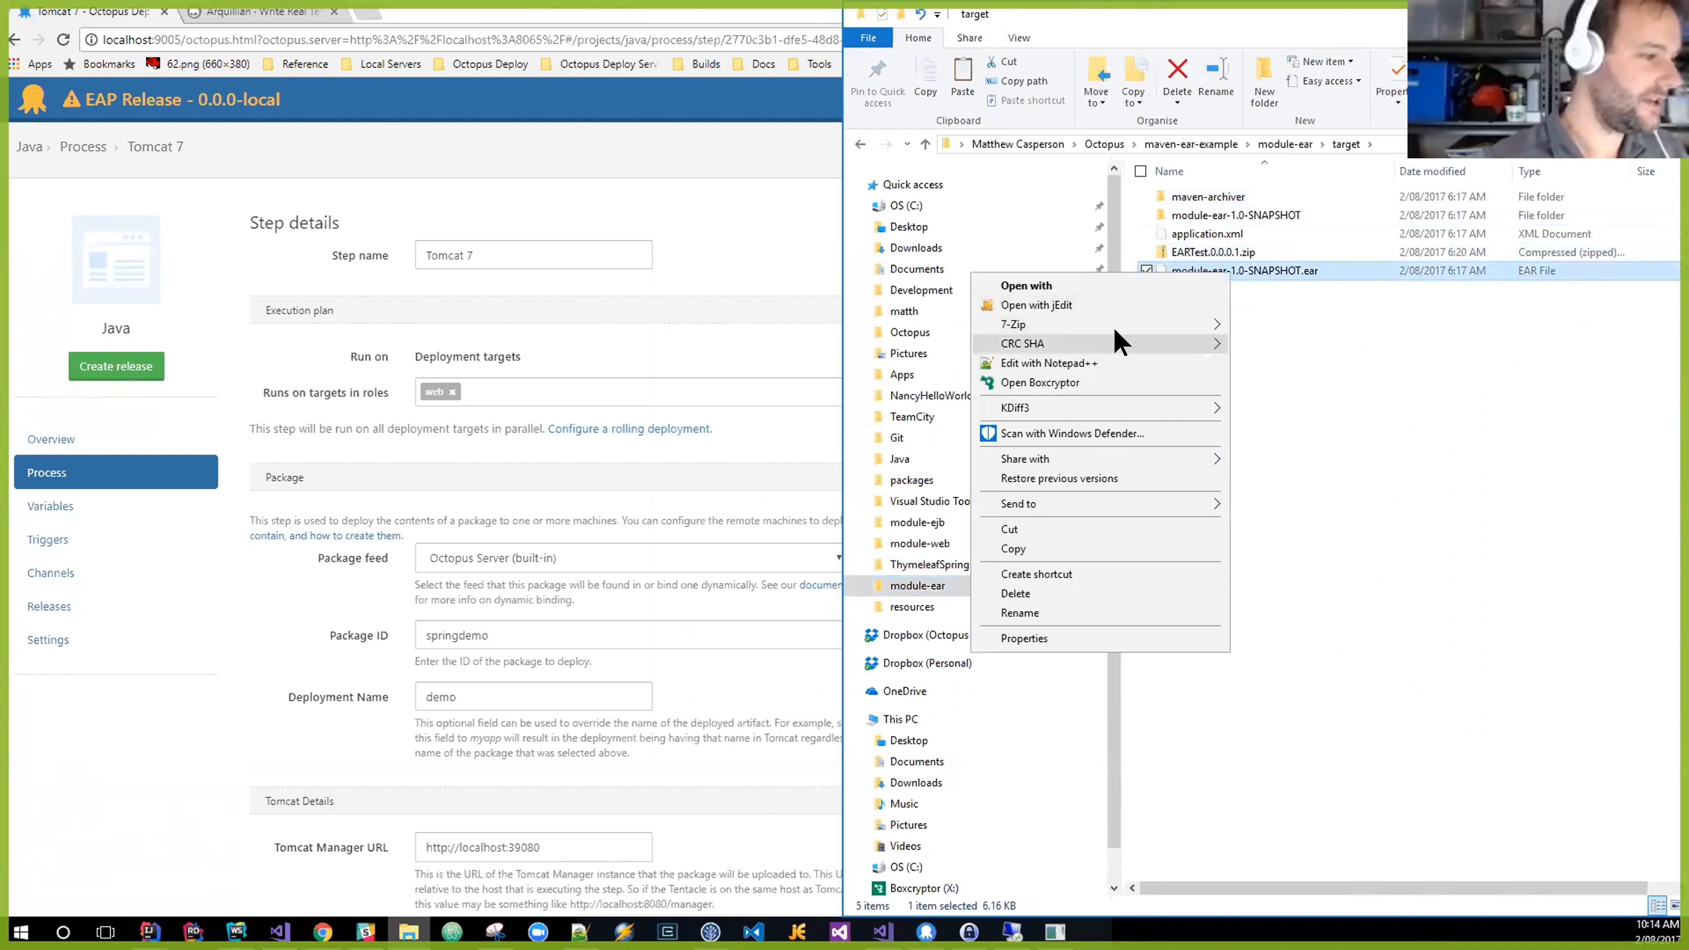
{"action": "mouse_move", "coordinate": [1130, 324]}
{"action": "left_click", "coordinate": [732, 326]}
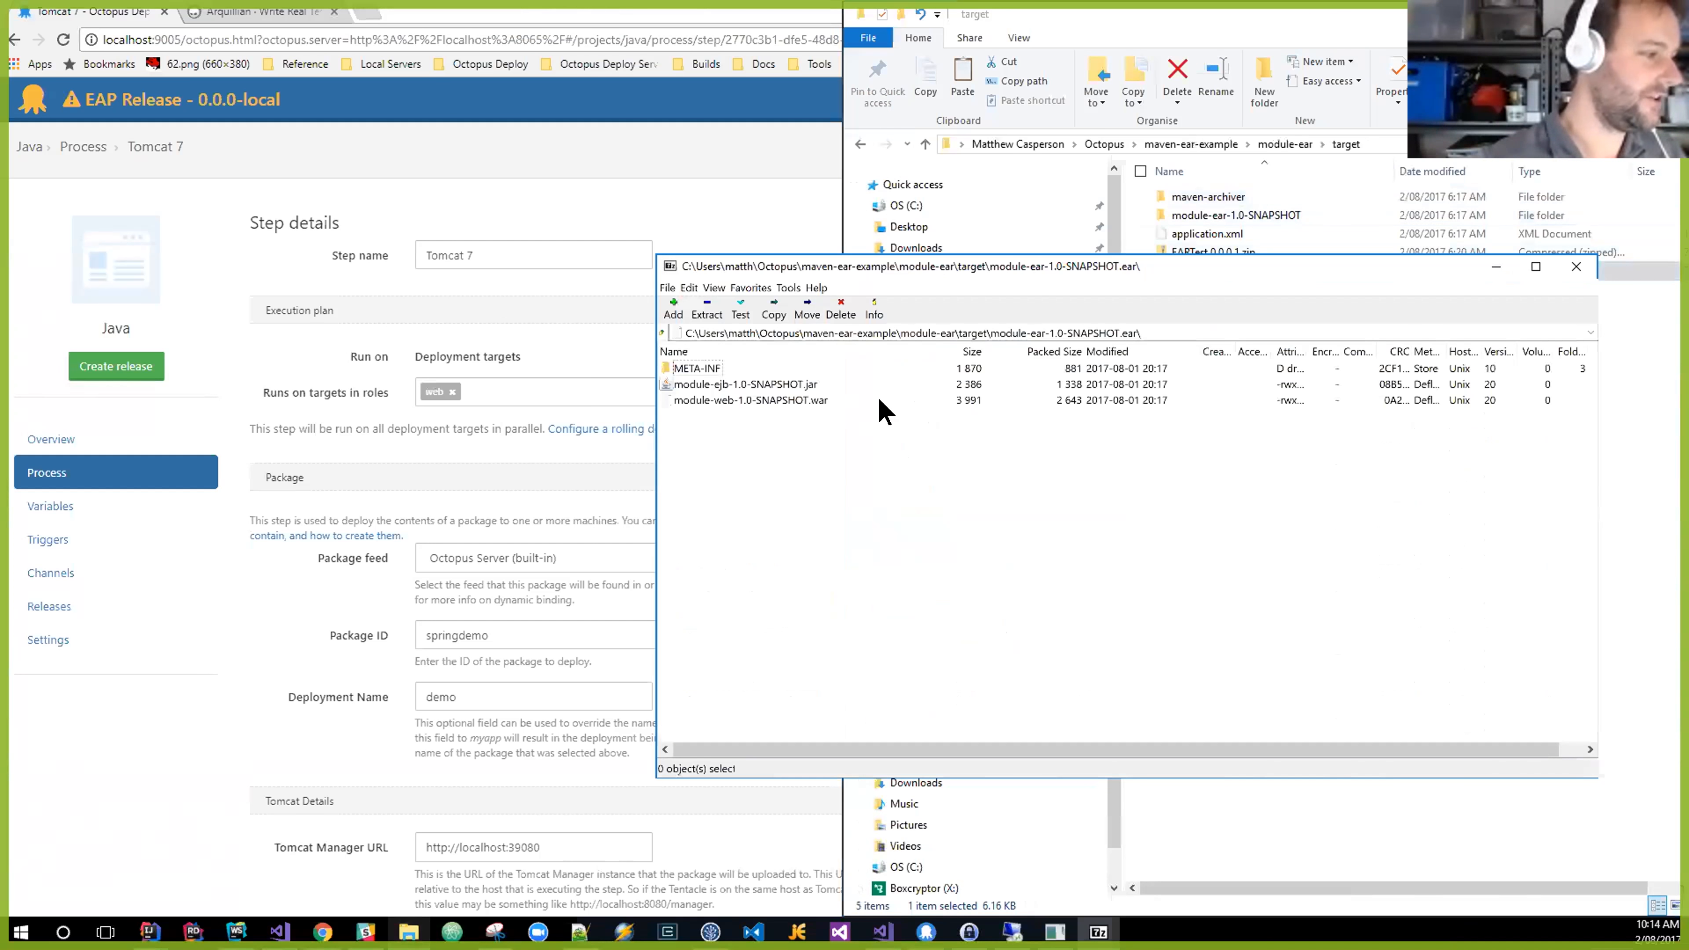
{"action": "left_click", "coordinate": [794, 384]}
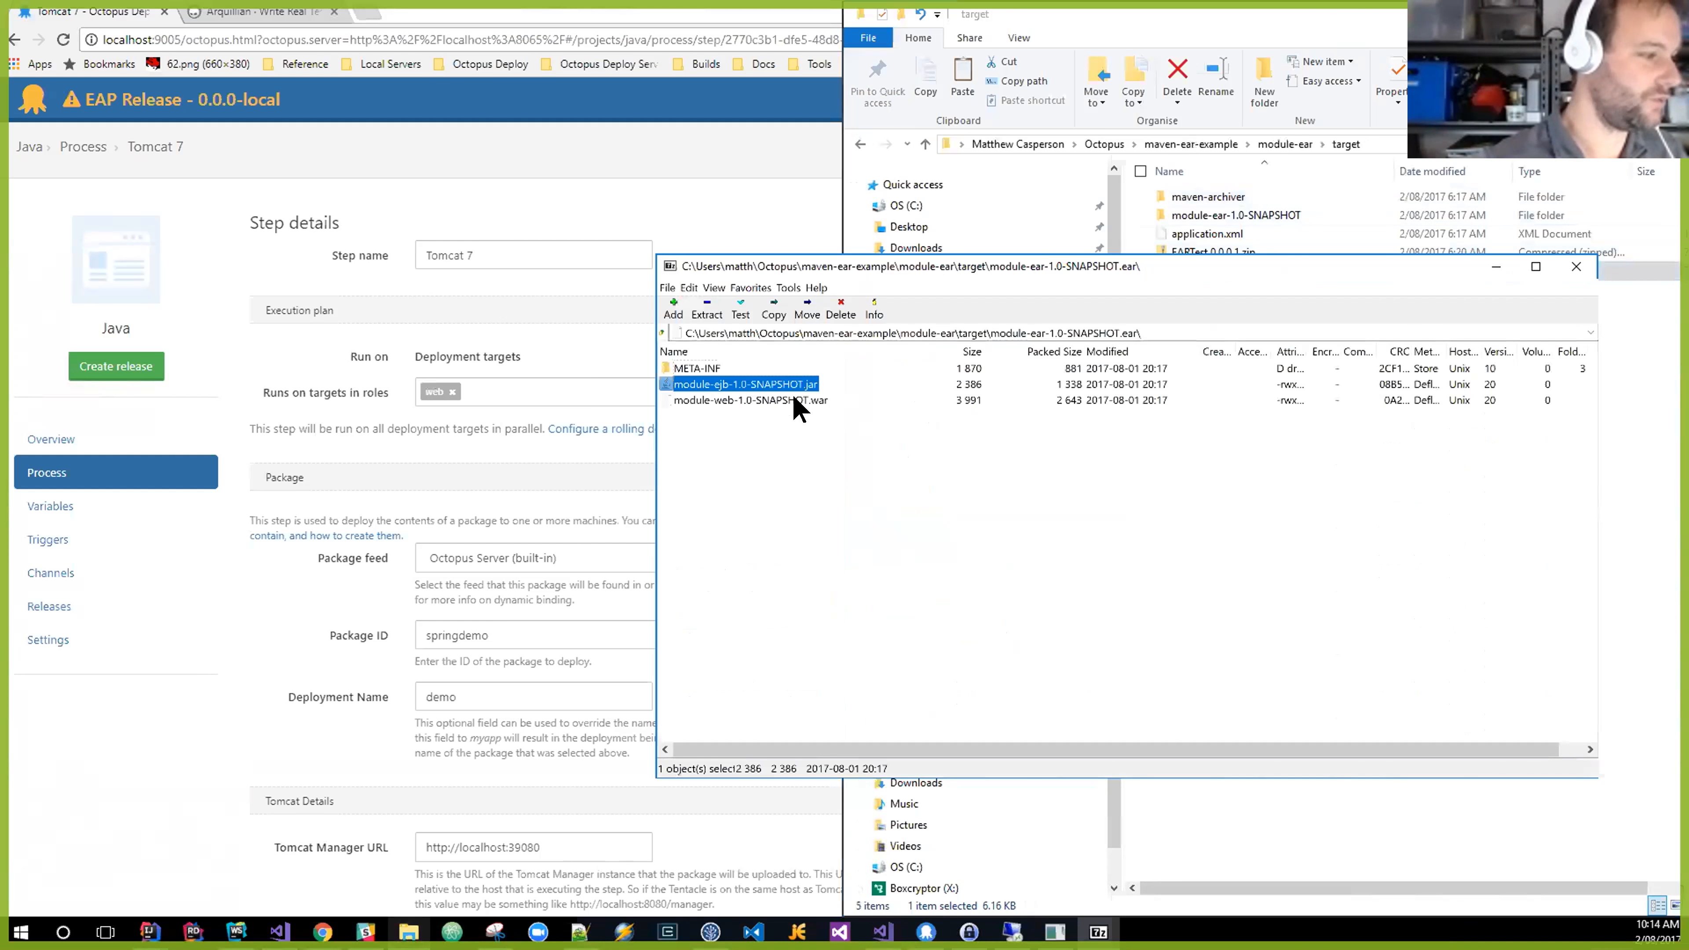
{"action": "left_click", "coordinate": [795, 399]}
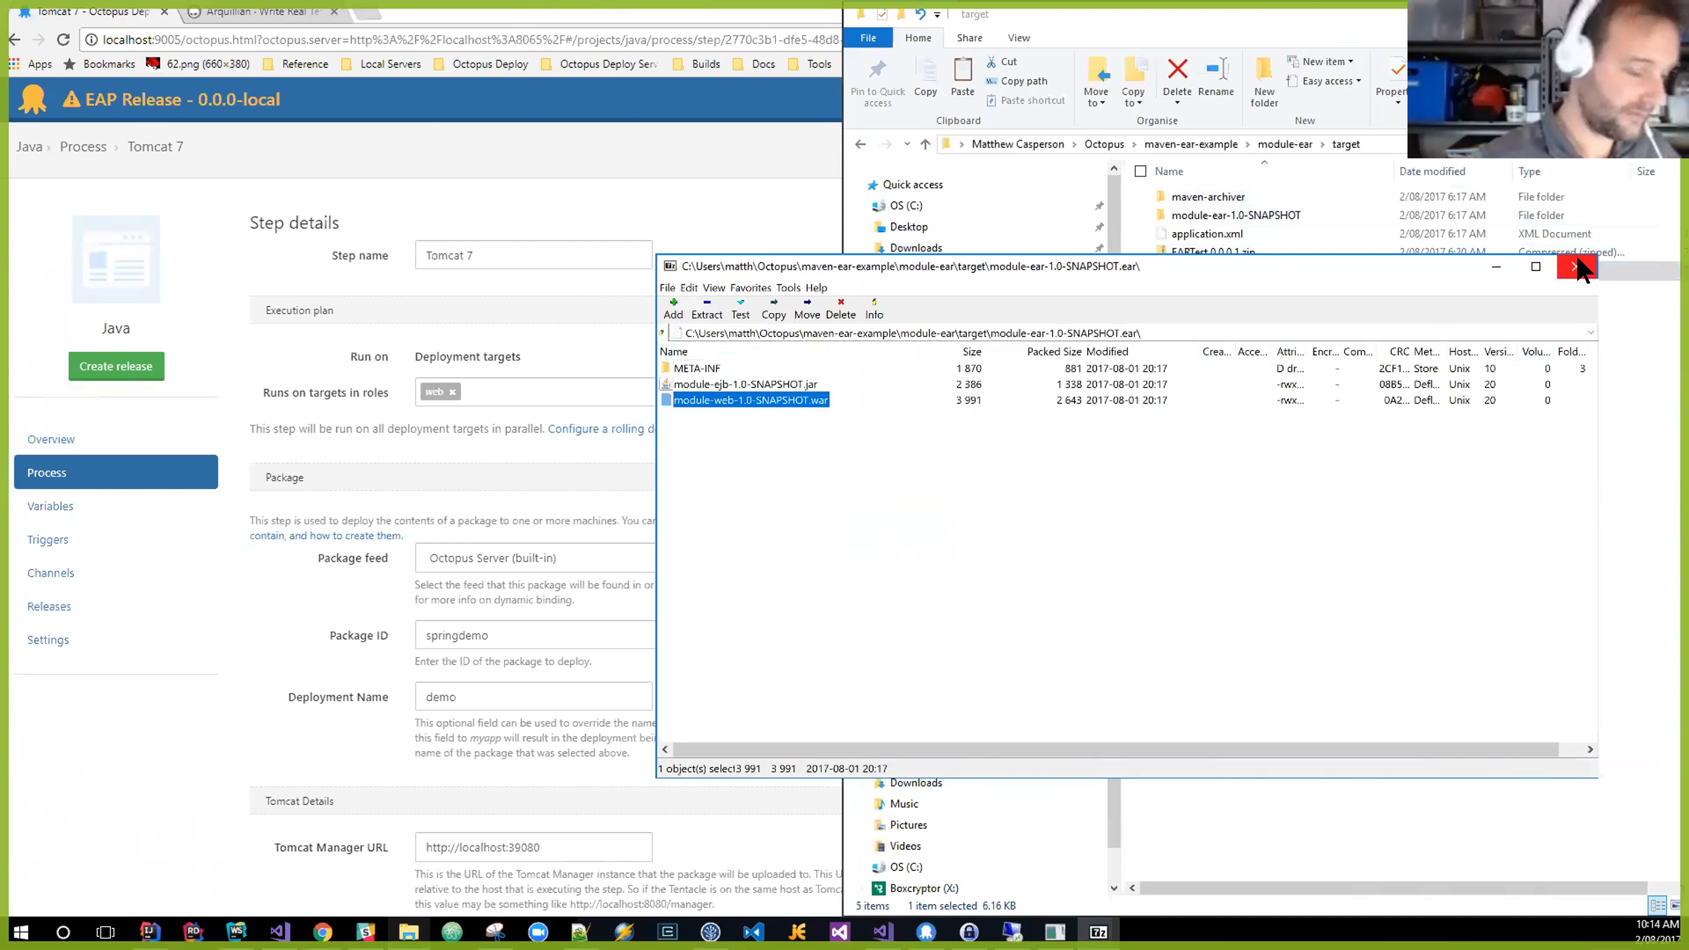
{"action": "left_click", "coordinate": [1576, 266]}
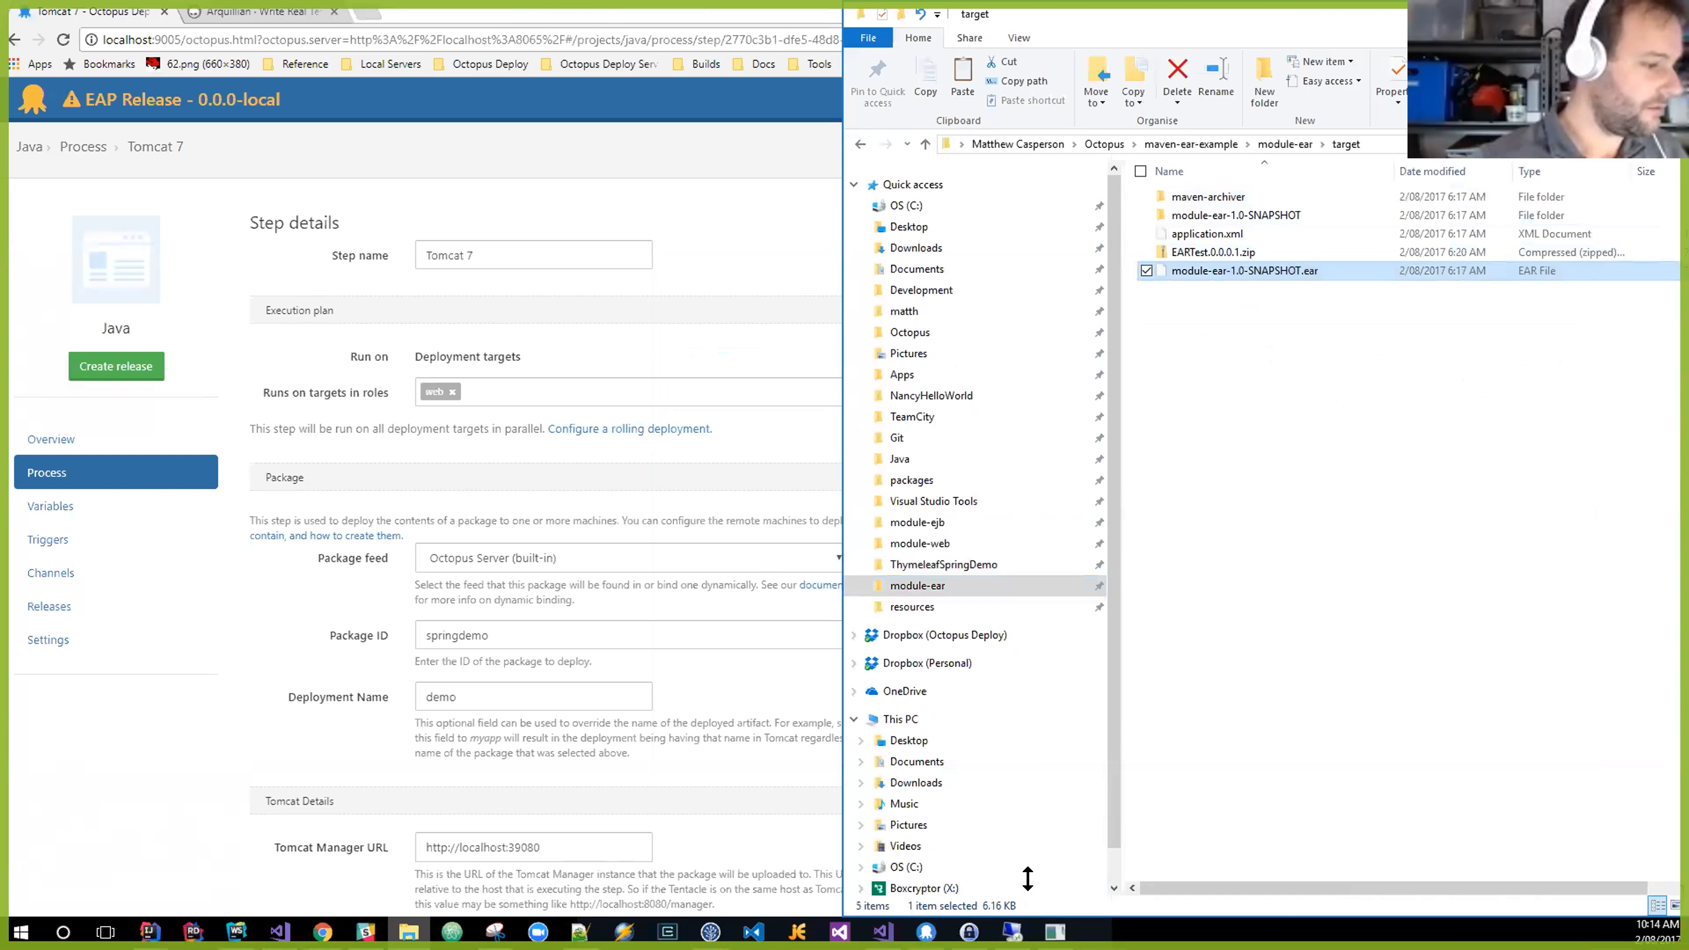
Switch to the remote desktop session, view the eartest.ear deployment in the WildFly console and check the Maven ear example page.
{"action": "left_click", "coordinate": [1013, 932]}
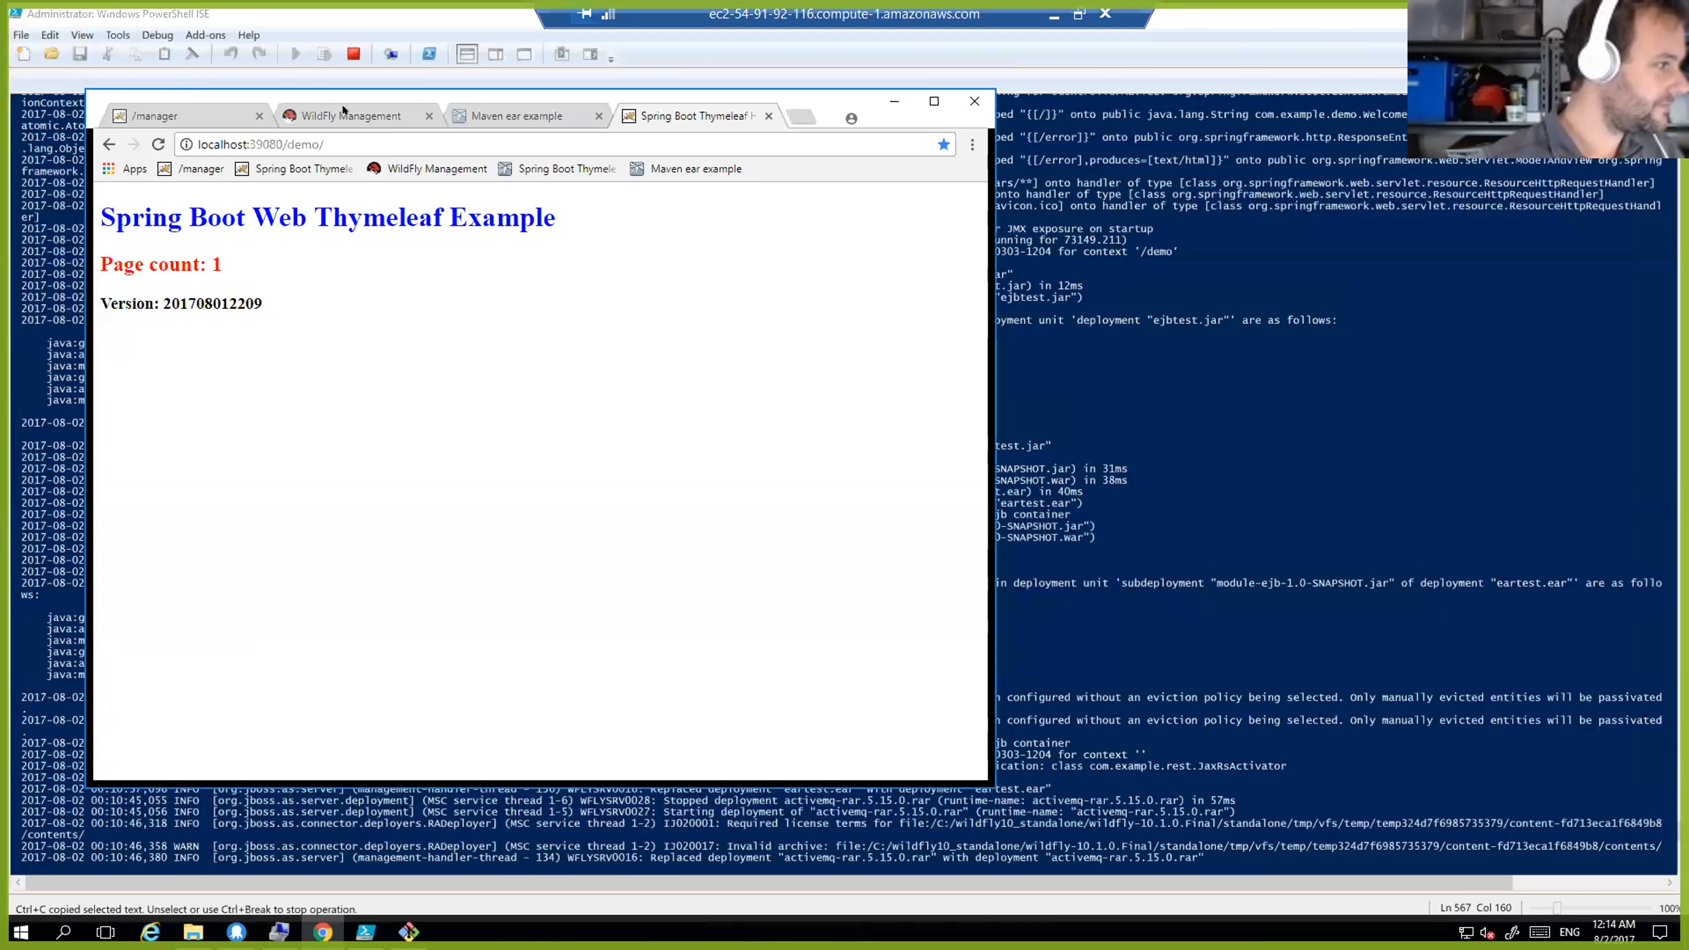
{"action": "left_click", "coordinate": [323, 117]}
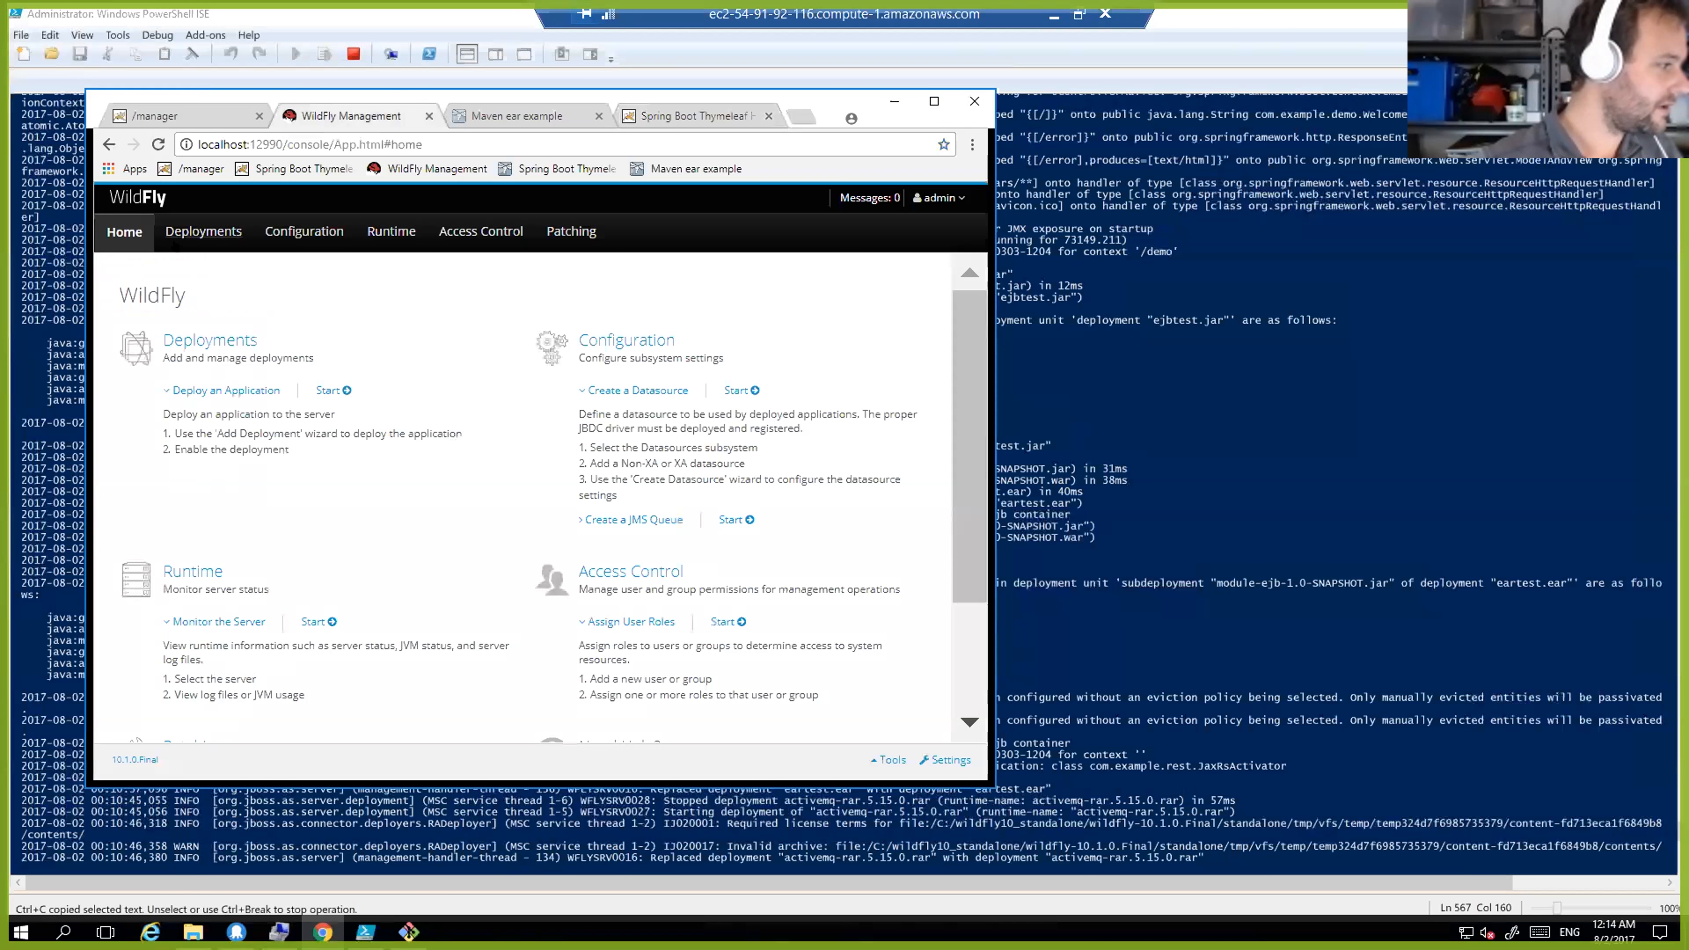
{"action": "left_click", "coordinate": [318, 389]}
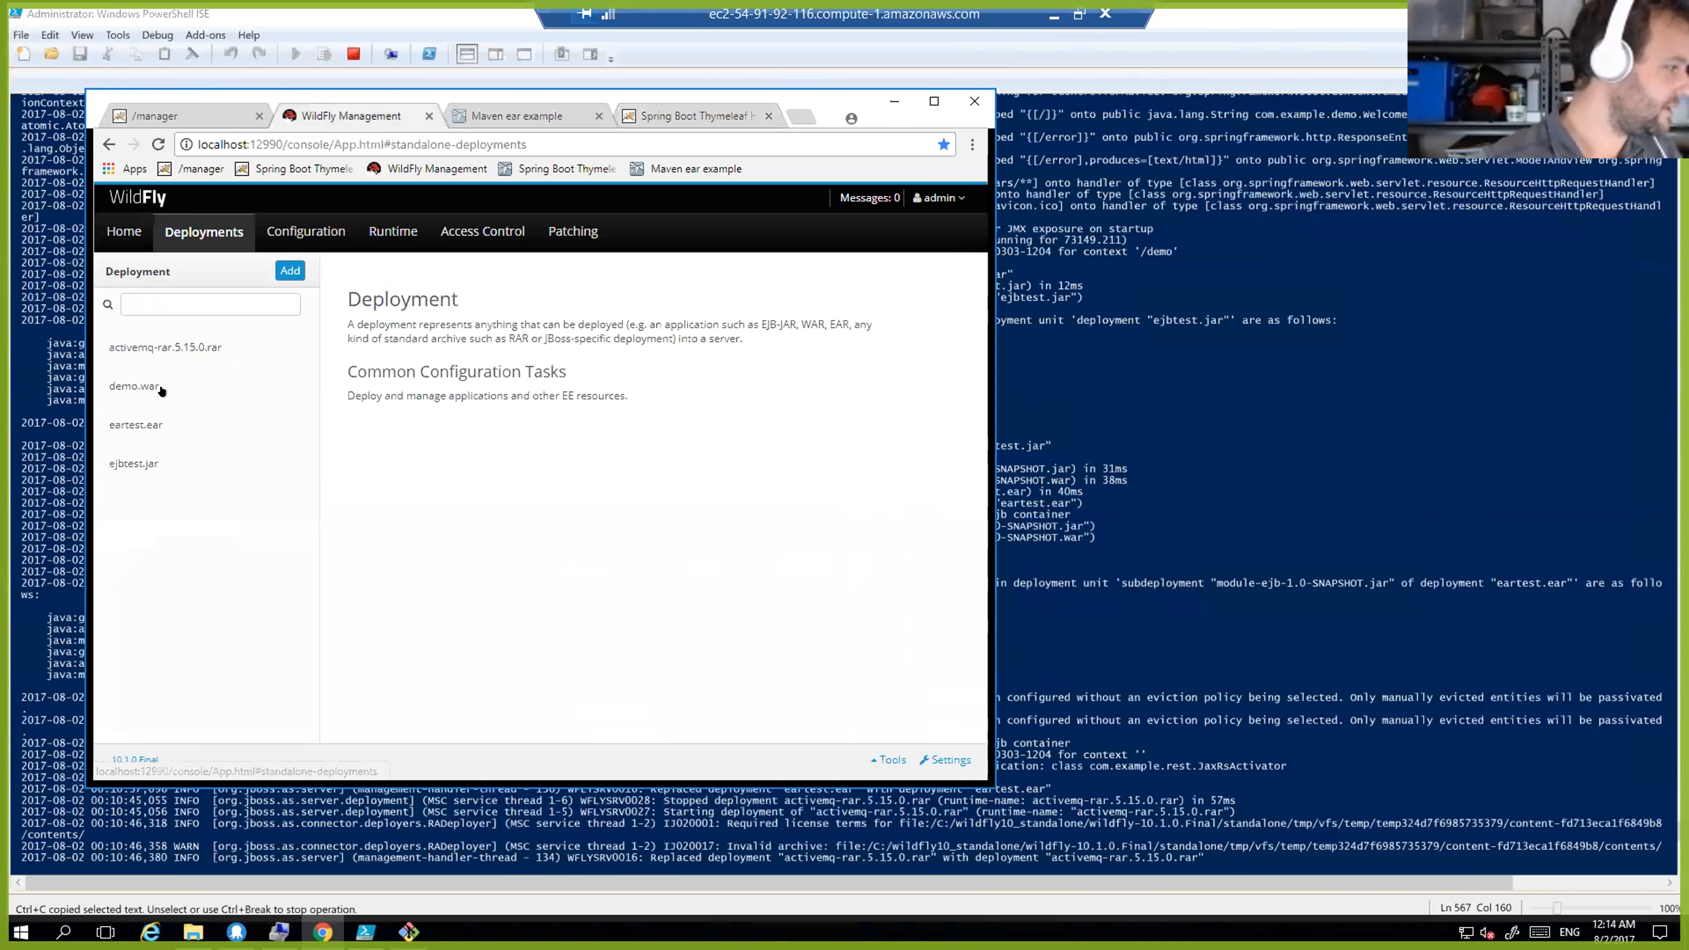
{"action": "left_click", "coordinate": [132, 421]}
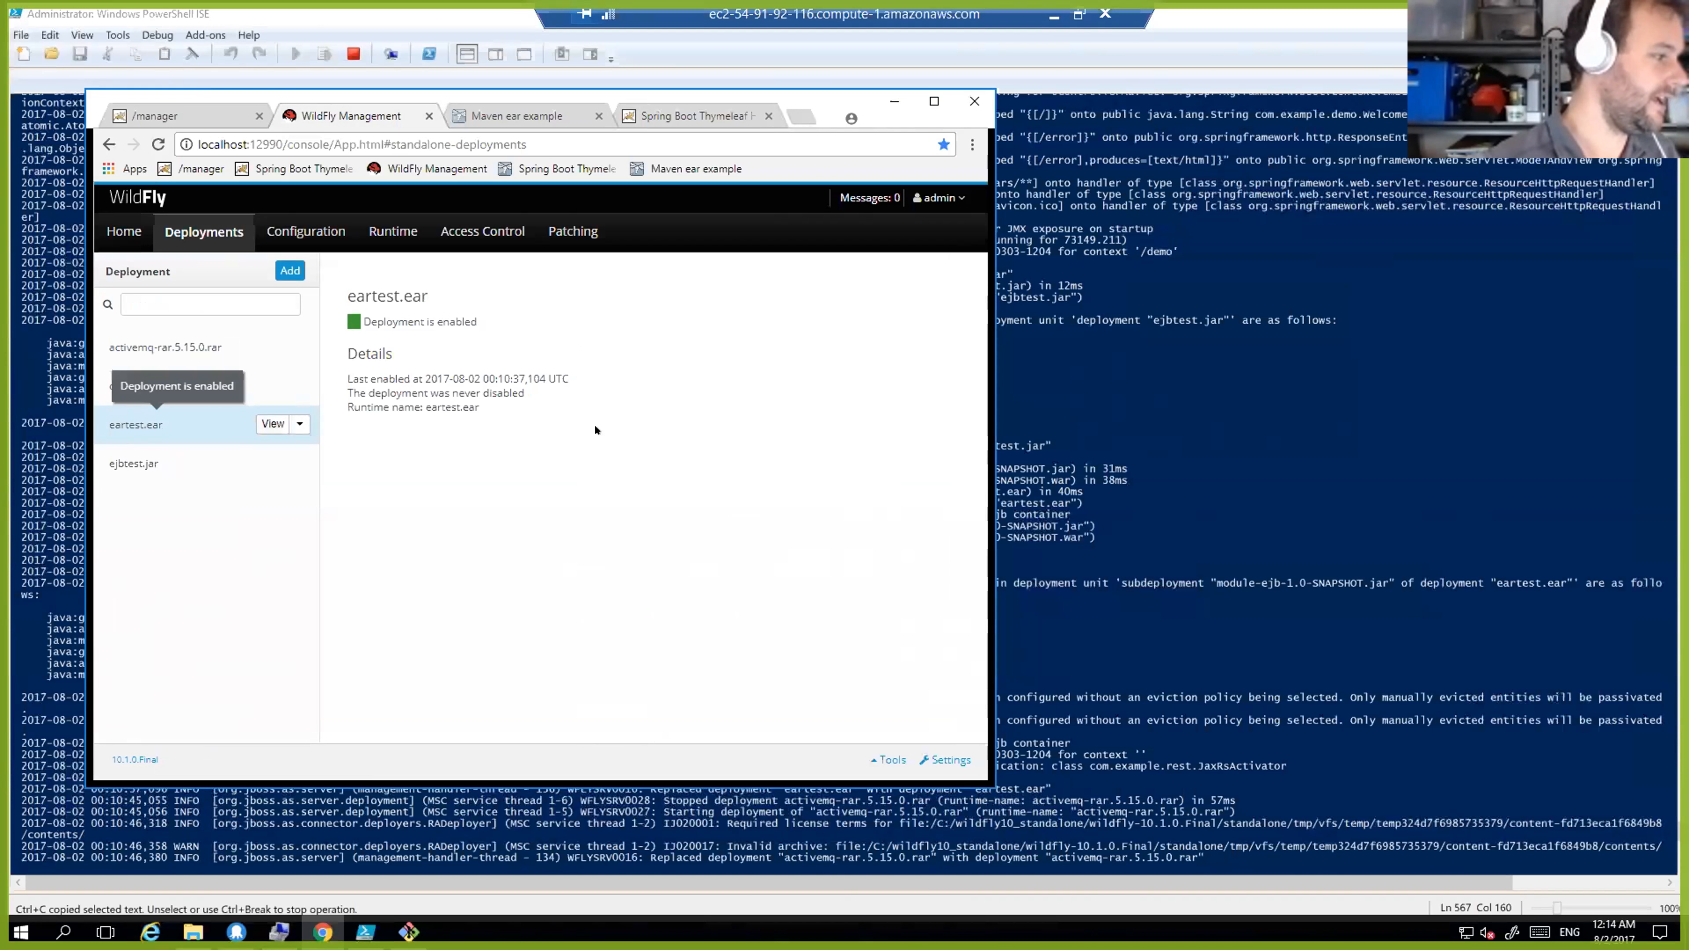
{"action": "left_click", "coordinate": [515, 117]}
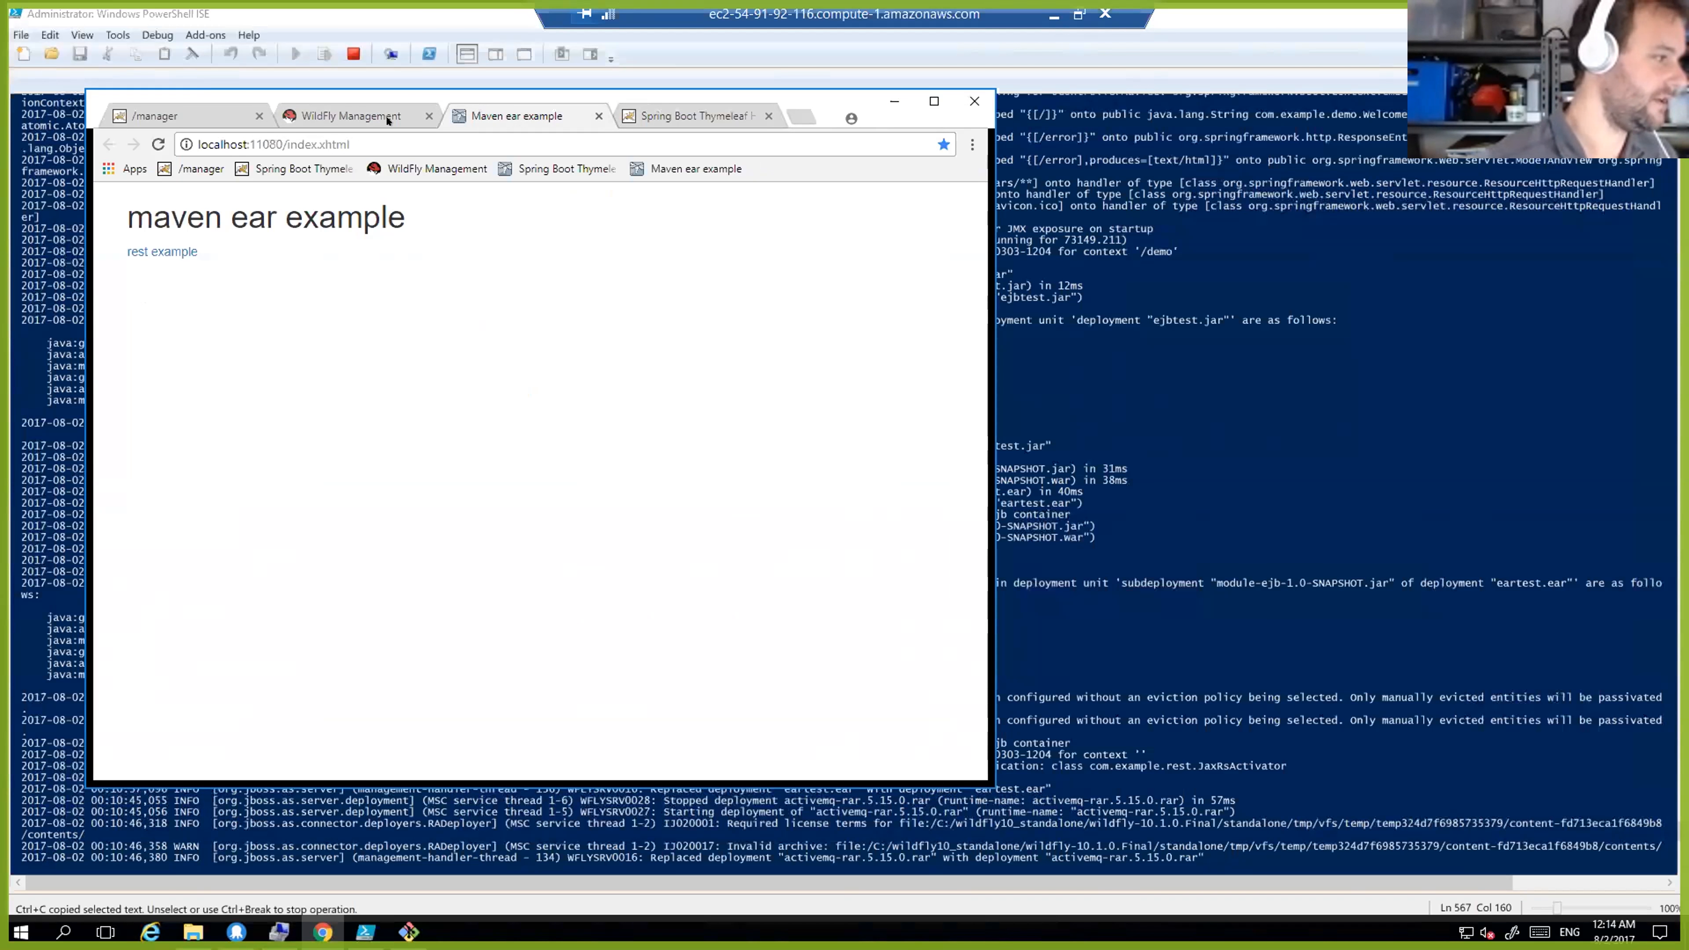
Check the WildFly deployments in the remote session, and switch to the maximized local browser showing the Arquillian website.
{"action": "left_click", "coordinate": [361, 118]}
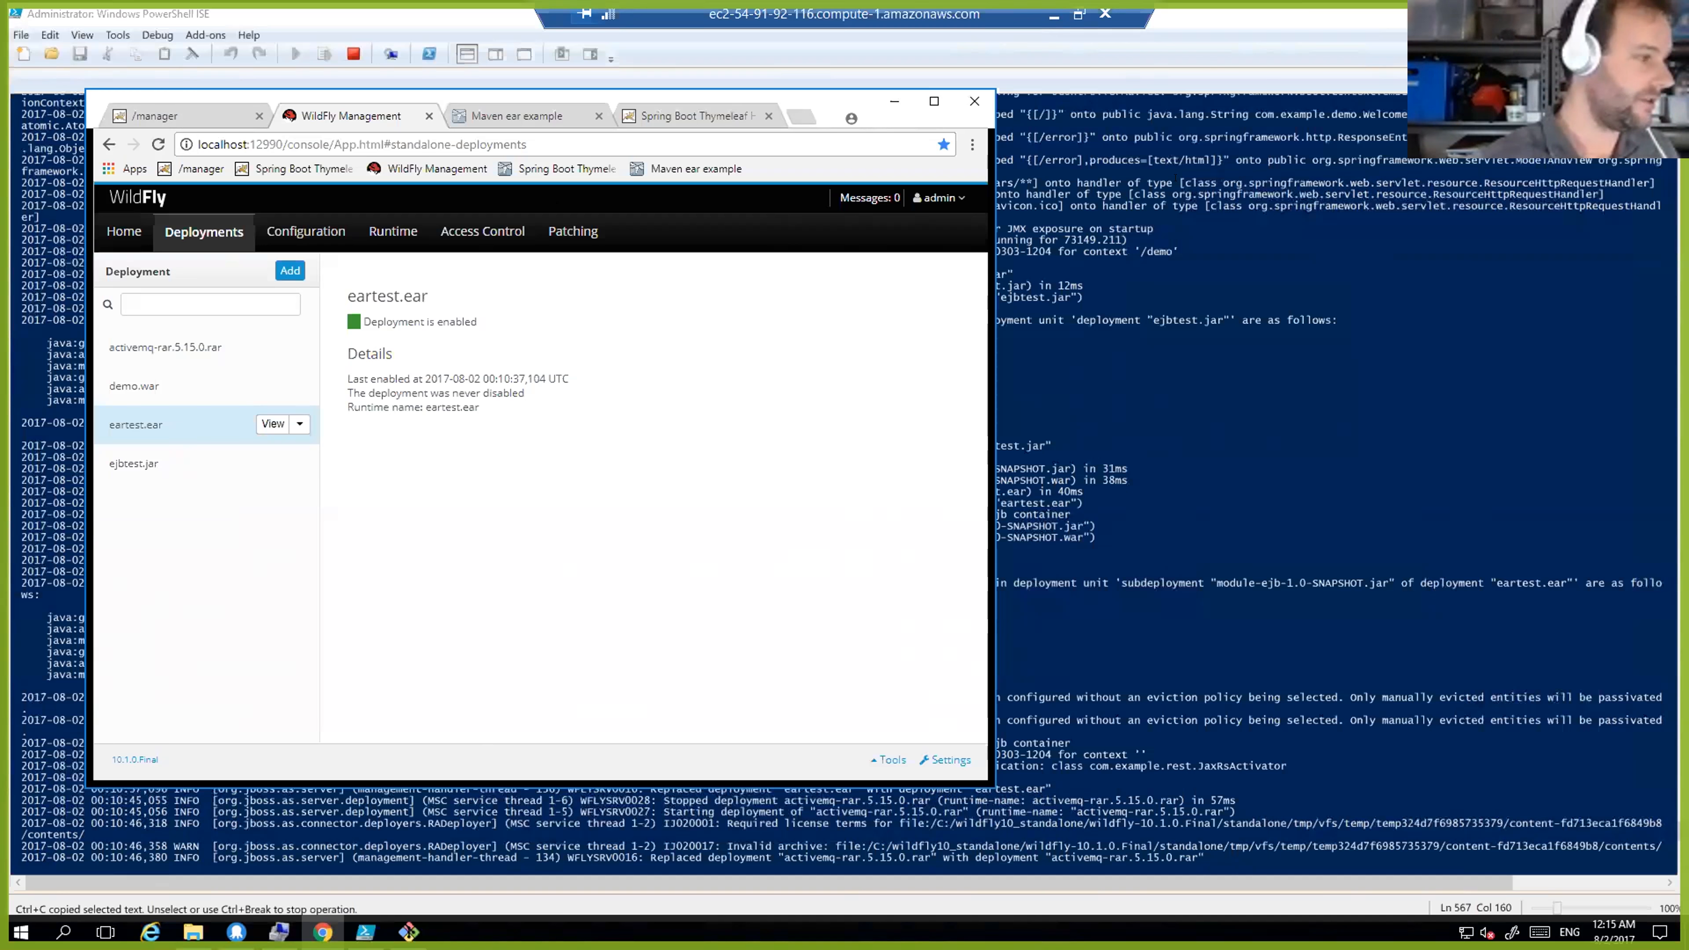
{"action": "left_click", "coordinate": [1055, 17]}
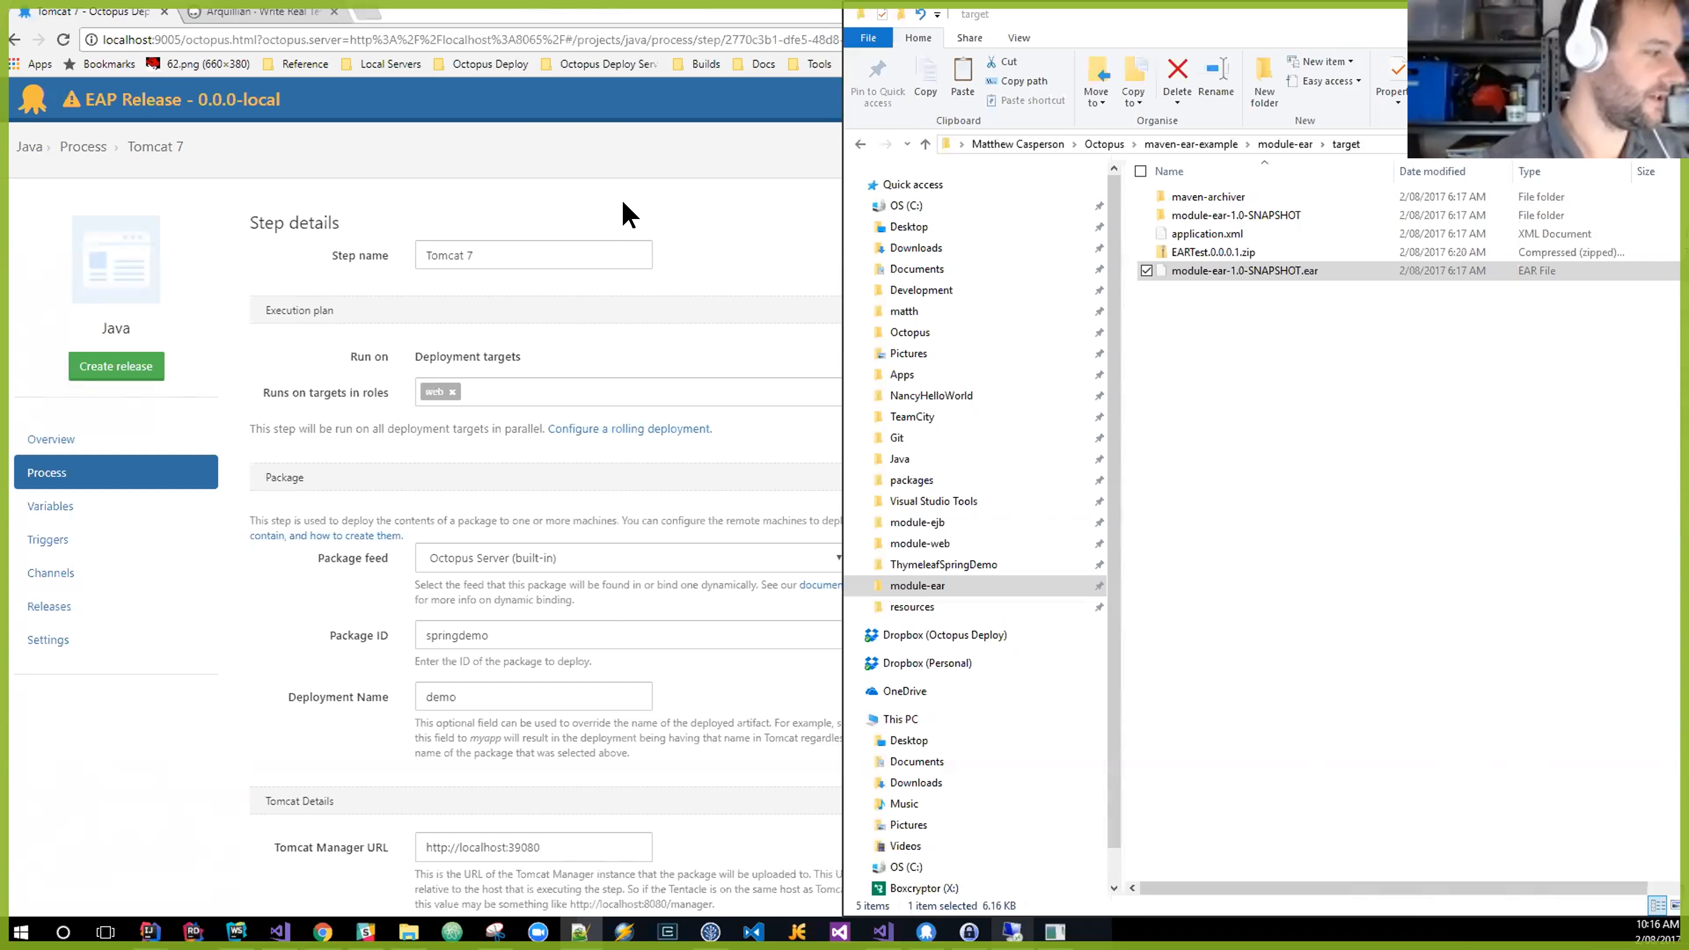
{"action": "key", "text": "super+Up"}
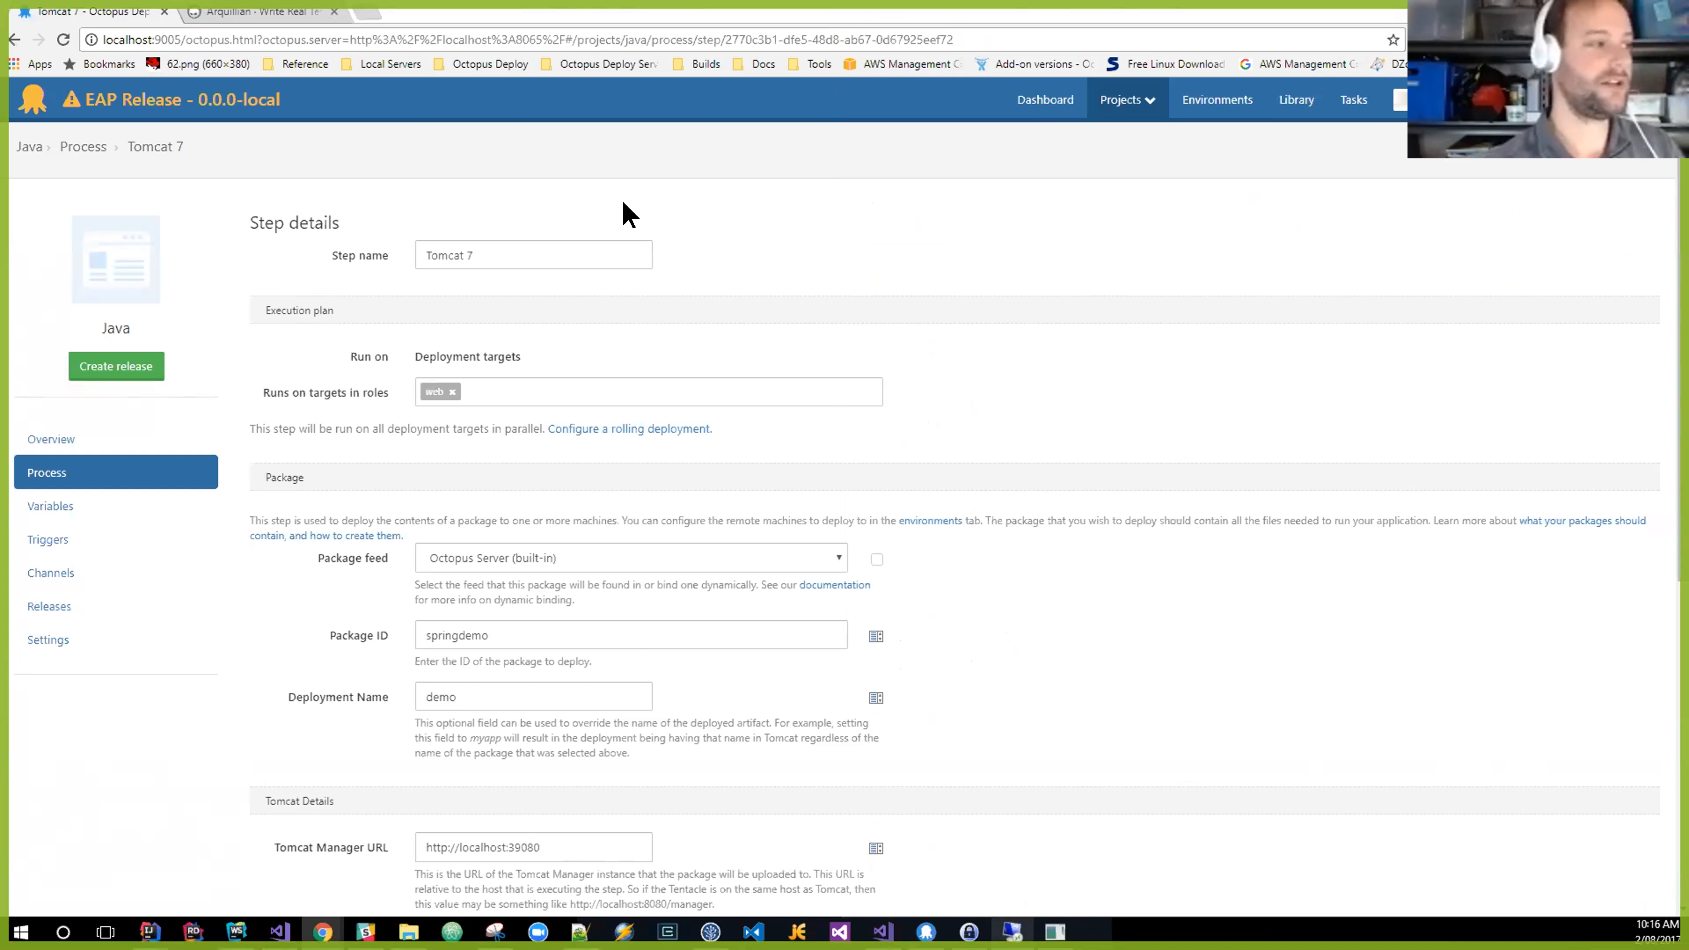
{"action": "left_click", "coordinate": [302, 12]}
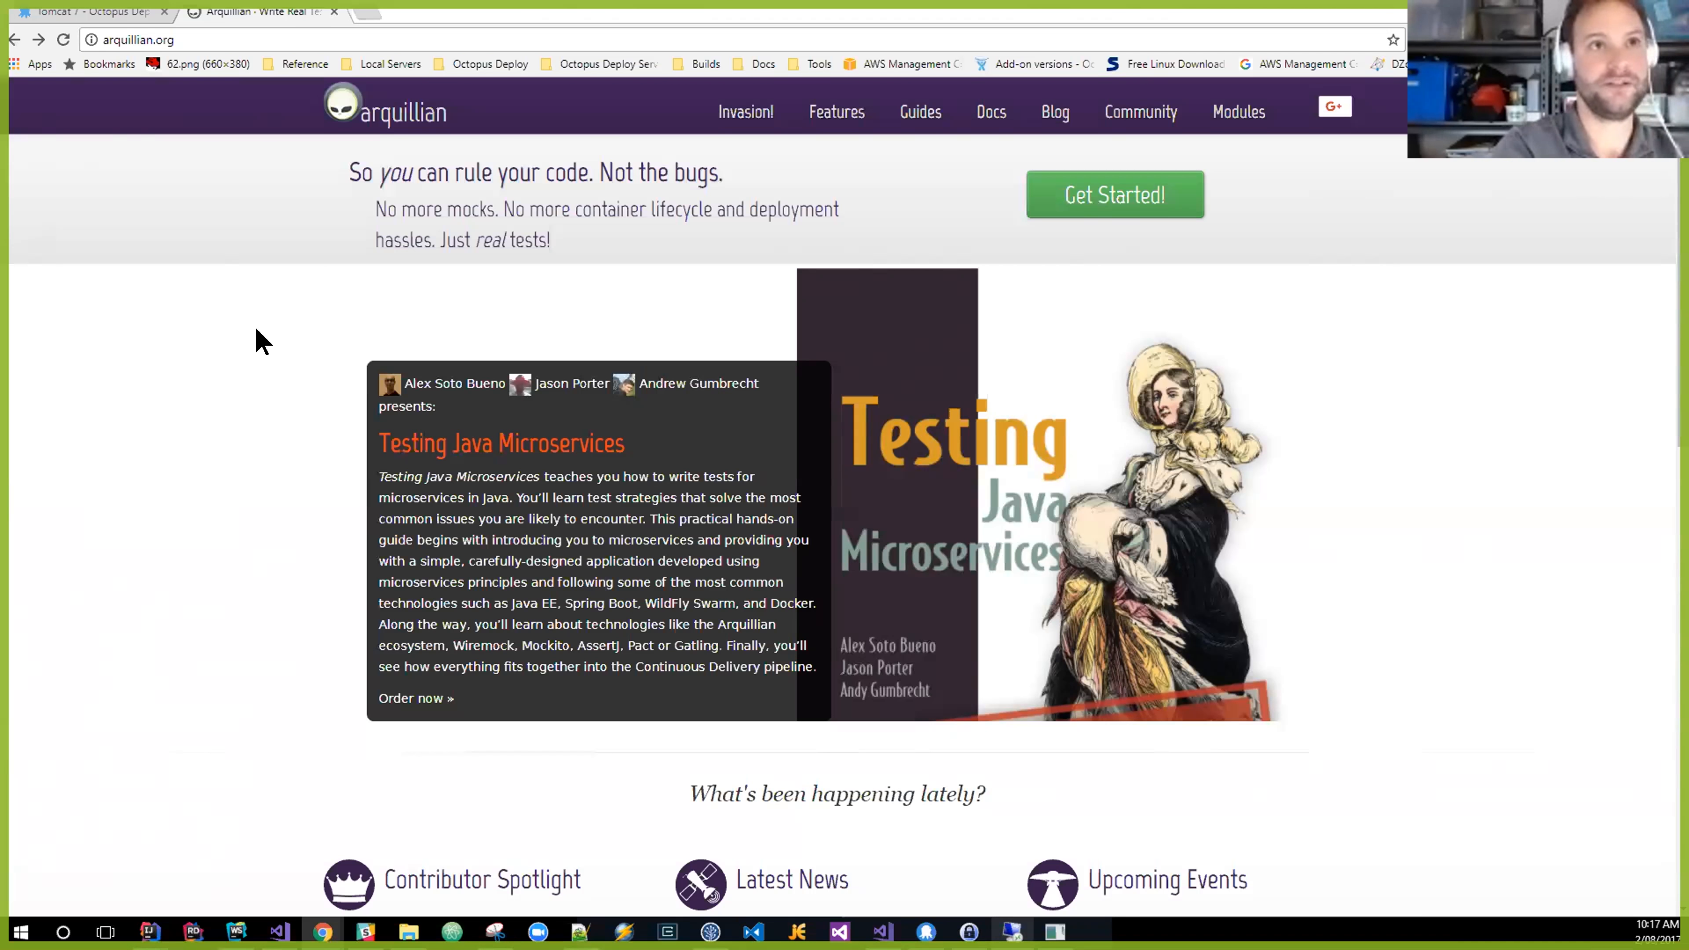
Open the terminal in the CalamariJava folder and run the Tomcat 9 integration tests with ./mvnw verify -Ptomcat9.
{"action": "key", "text": "ctrl+grave"}
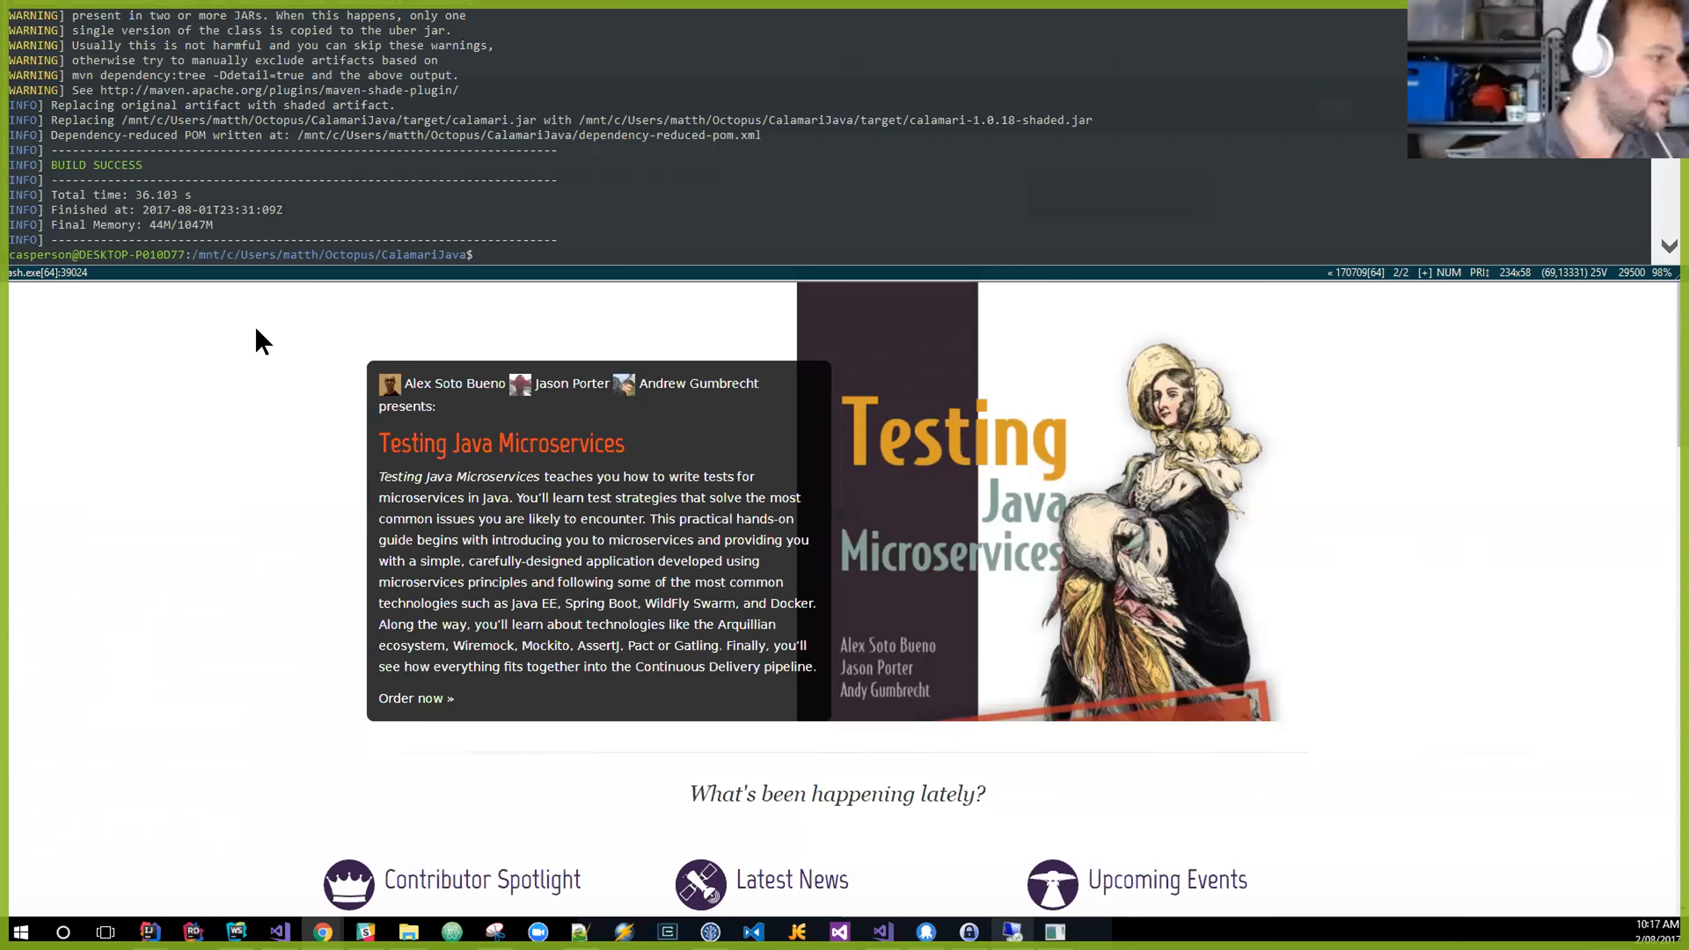
{"action": "key", "text": "Up"}
{"action": "key", "text": "Up"}
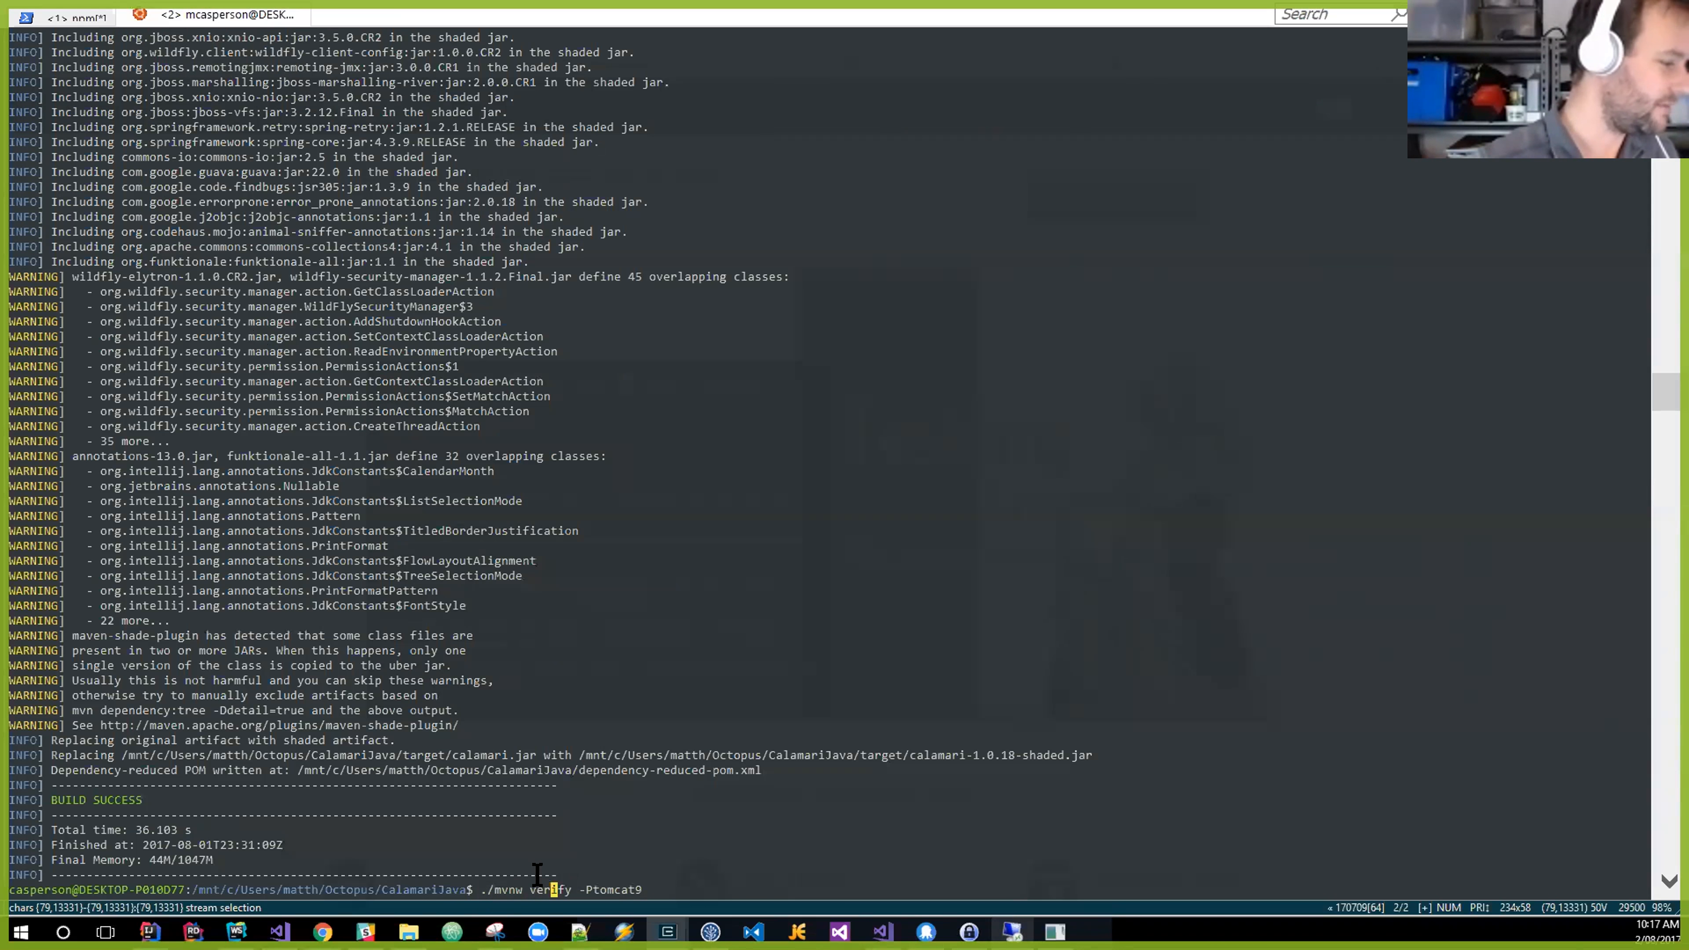
{"action": "double_click", "coordinate": [550, 889]}
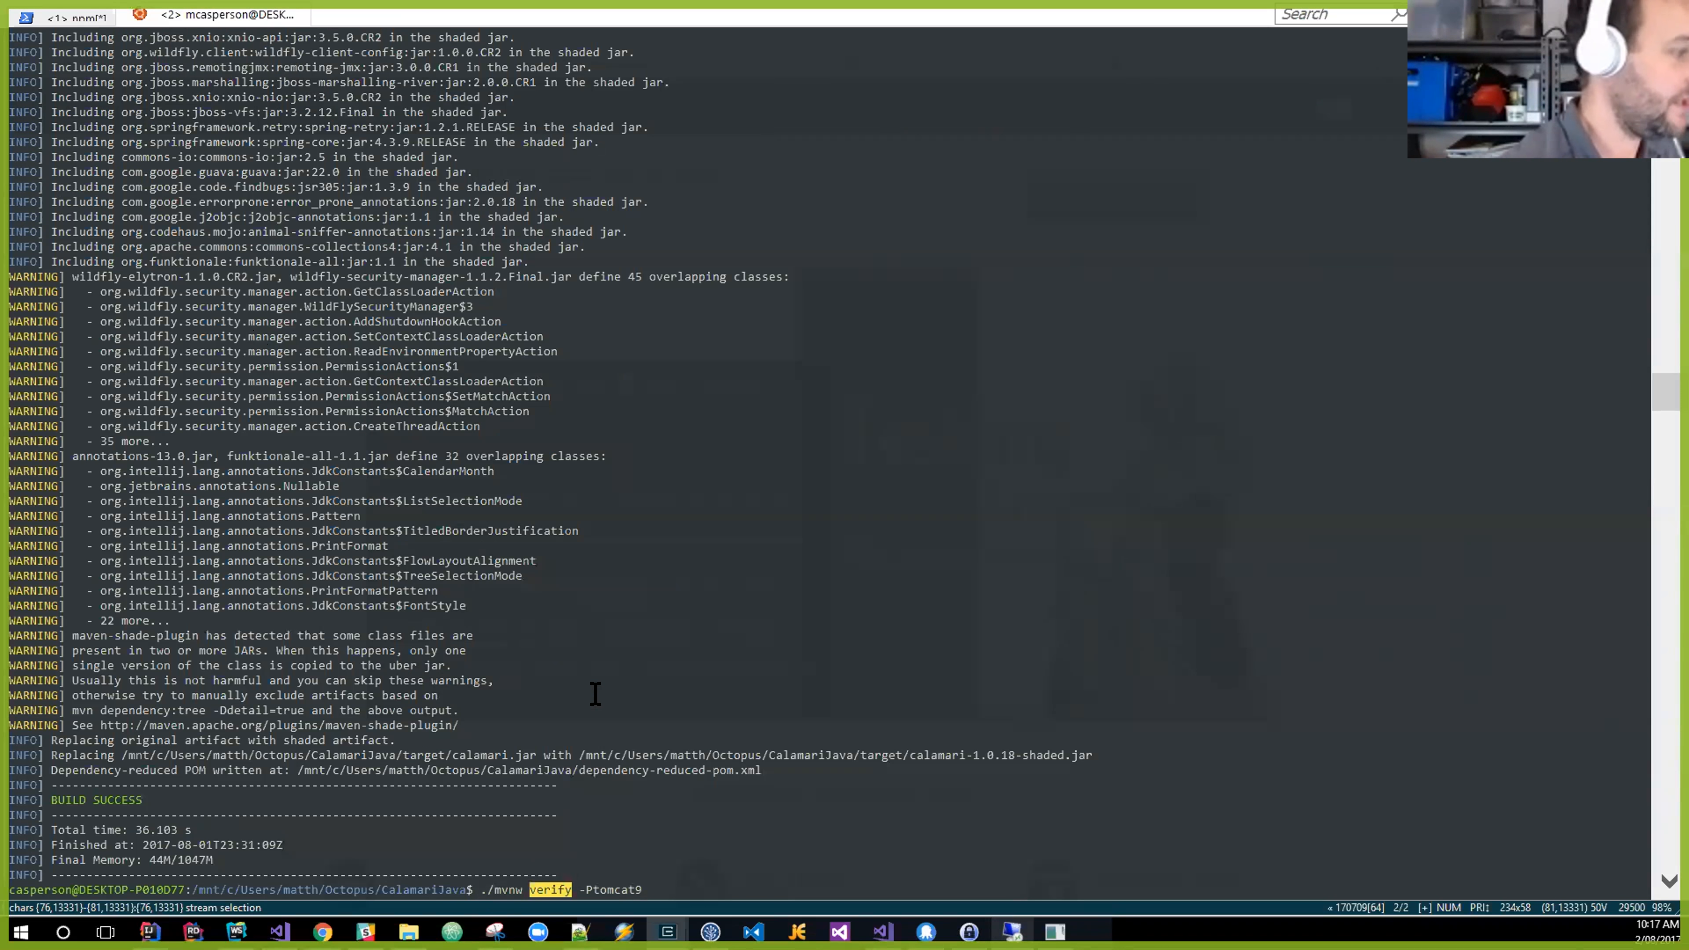
{"action": "left_click_drag", "start_coordinate": [582, 892], "coordinate": [646, 861]}
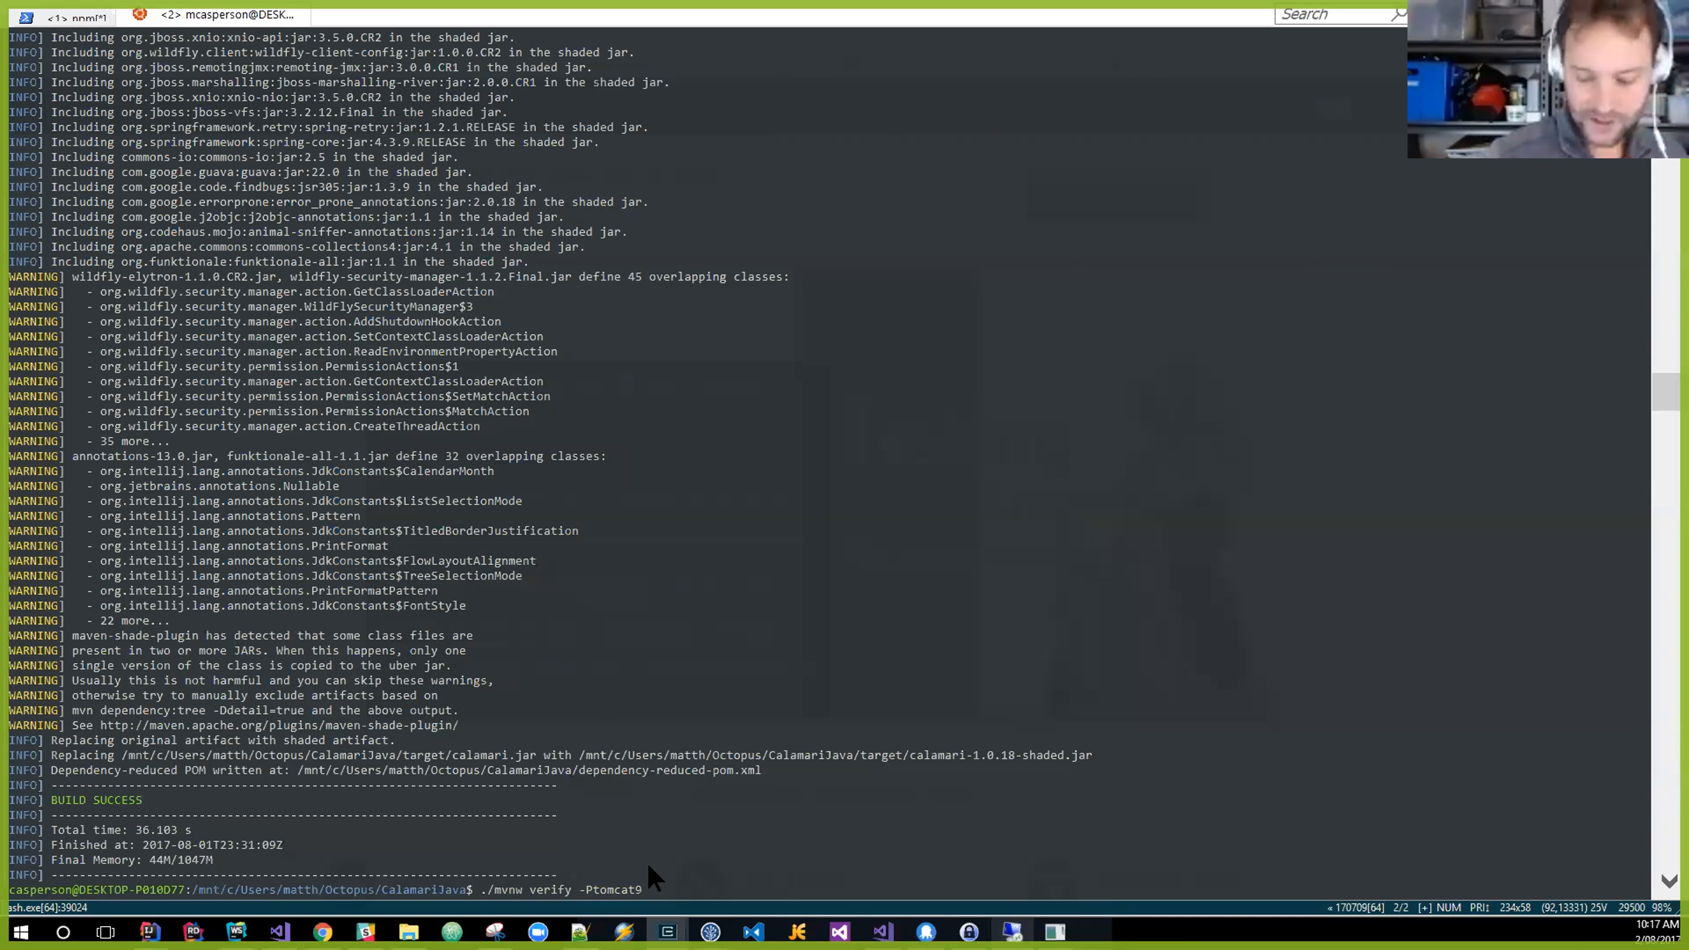
{"action": "key", "text": "Return"}
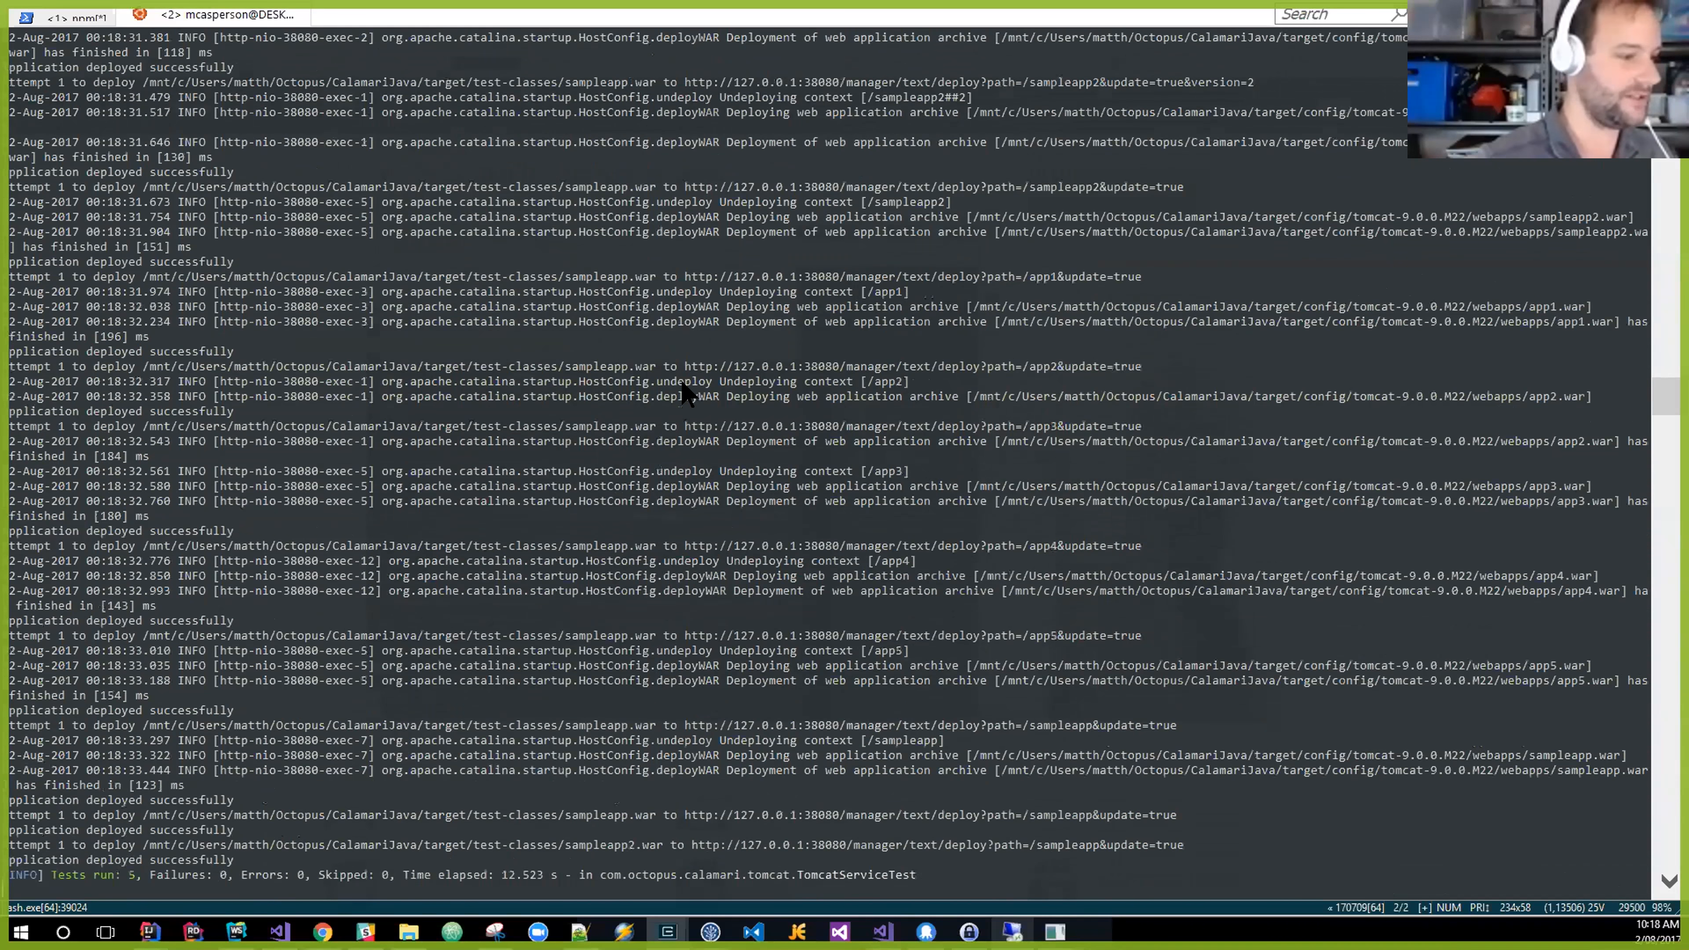
Look through the Tomcat 9 test output for the sample application deployments and the test results.
{"action": "scroll", "coordinate": [723, 471], "scroll_direction": "up", "scroll_amount": 2}
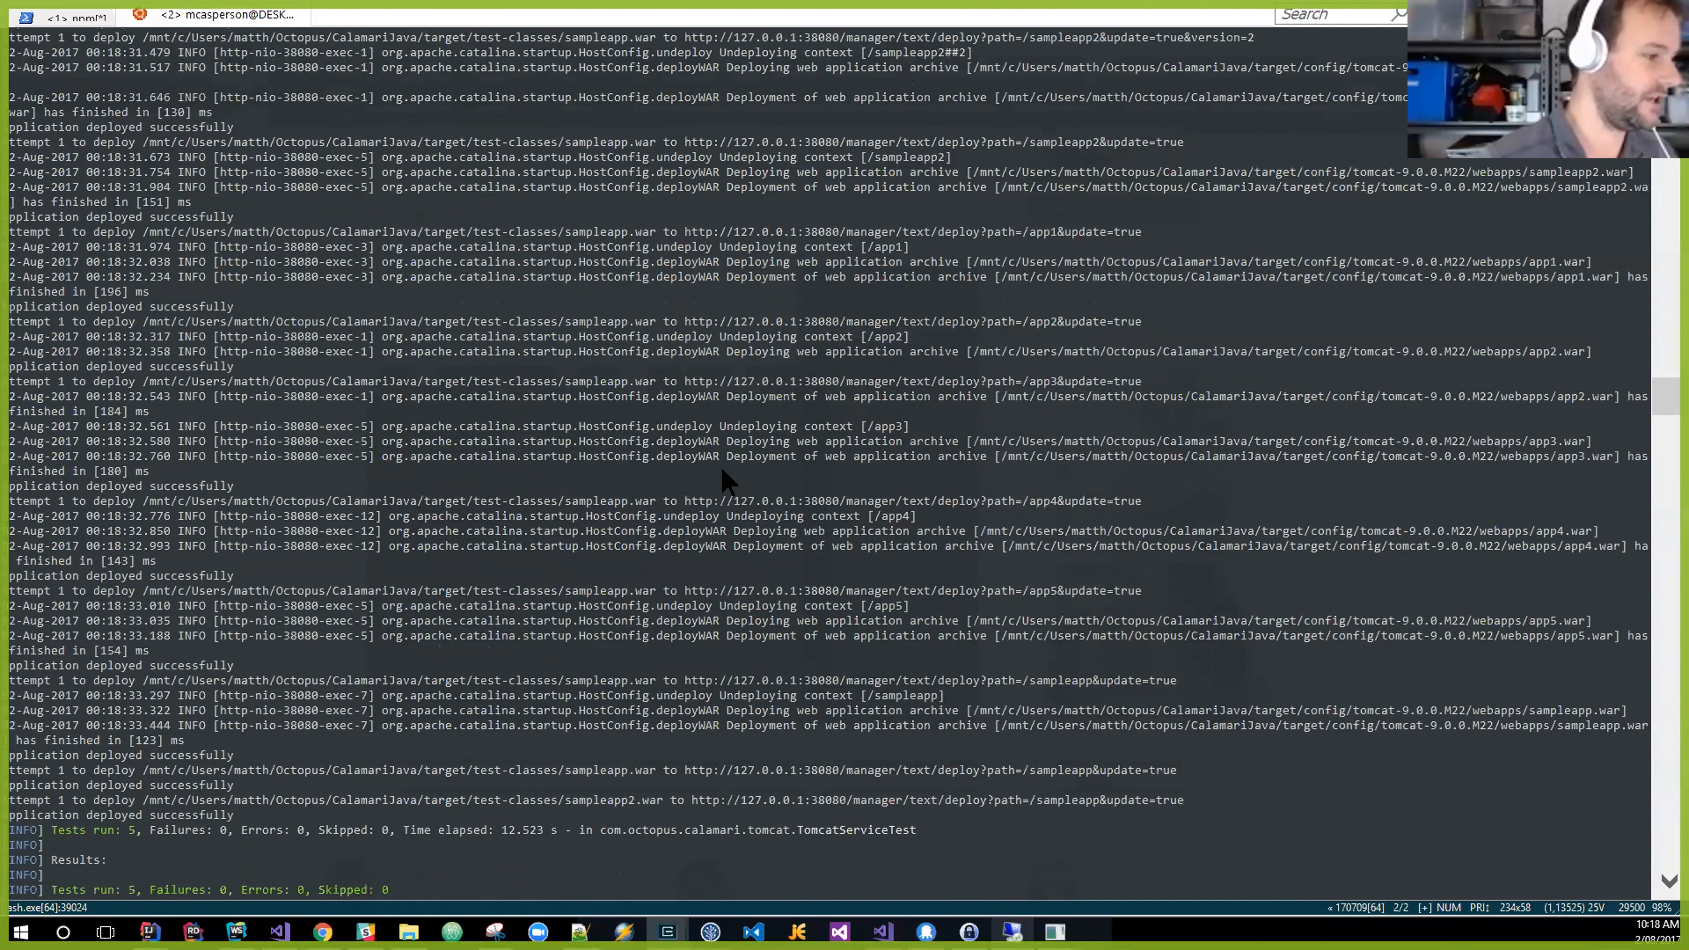
{"action": "scroll", "coordinate": [720, 465], "scroll_direction": "up", "scroll_amount": 7}
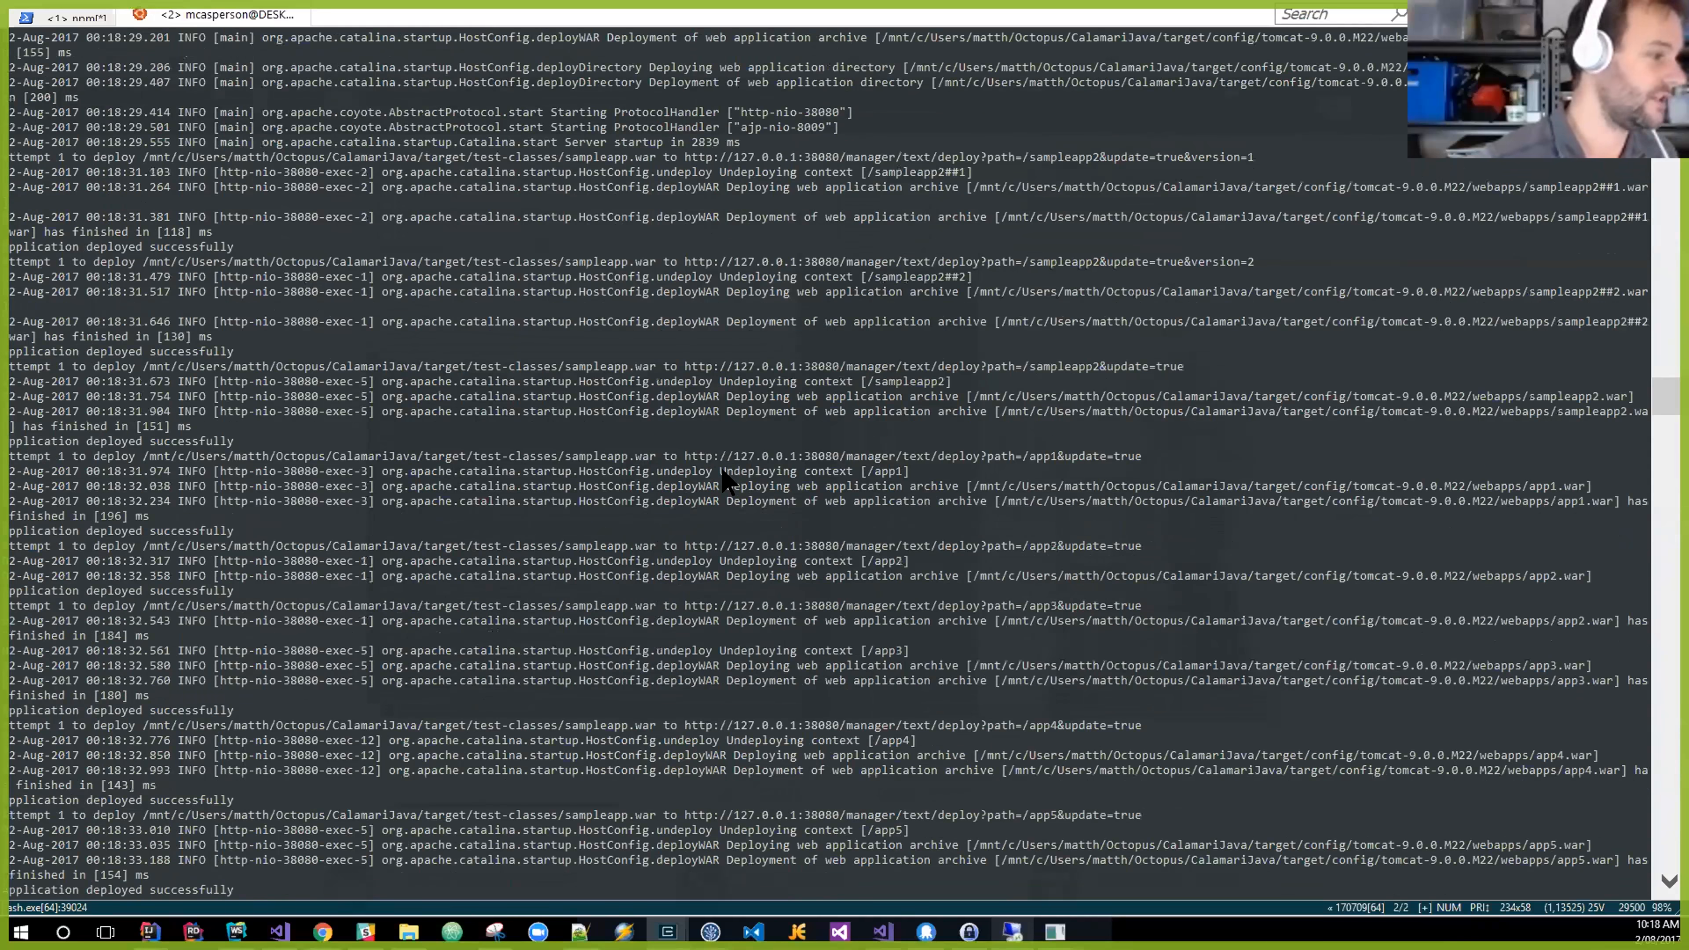
{"action": "scroll", "coordinate": [776, 414], "scroll_direction": "up", "scroll_amount": 4}
{"action": "scroll", "coordinate": [766, 293], "scroll_direction": "up", "scroll_amount": 4}
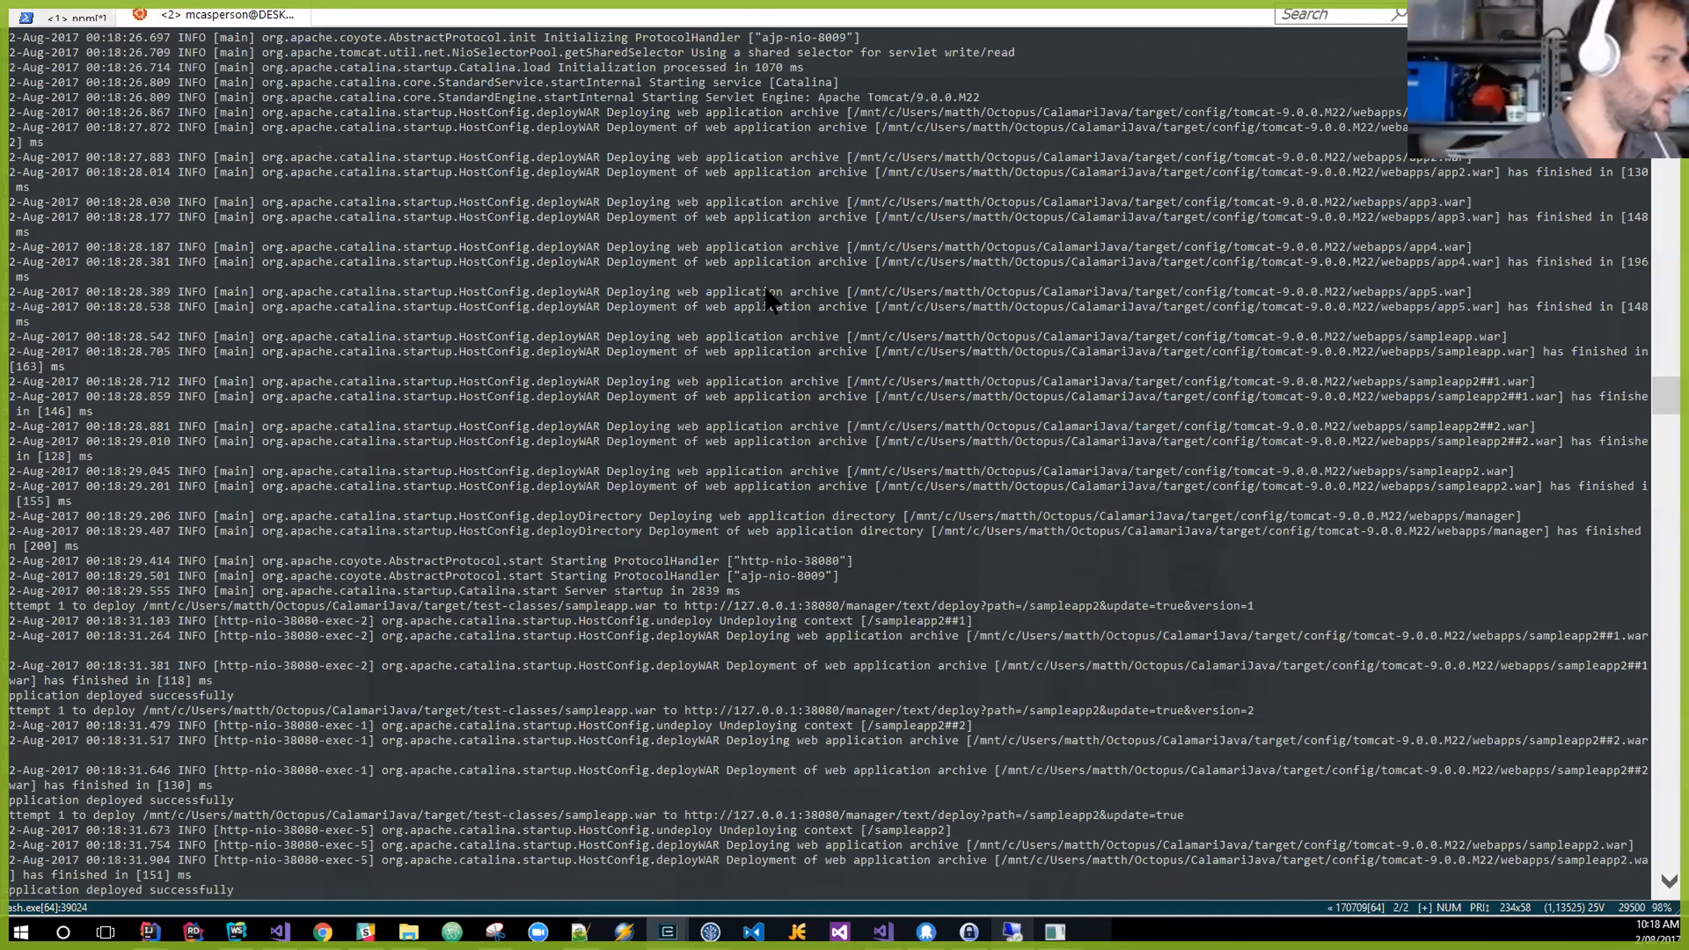
{"action": "scroll", "coordinate": [766, 293], "scroll_direction": "down", "scroll_amount": 15}
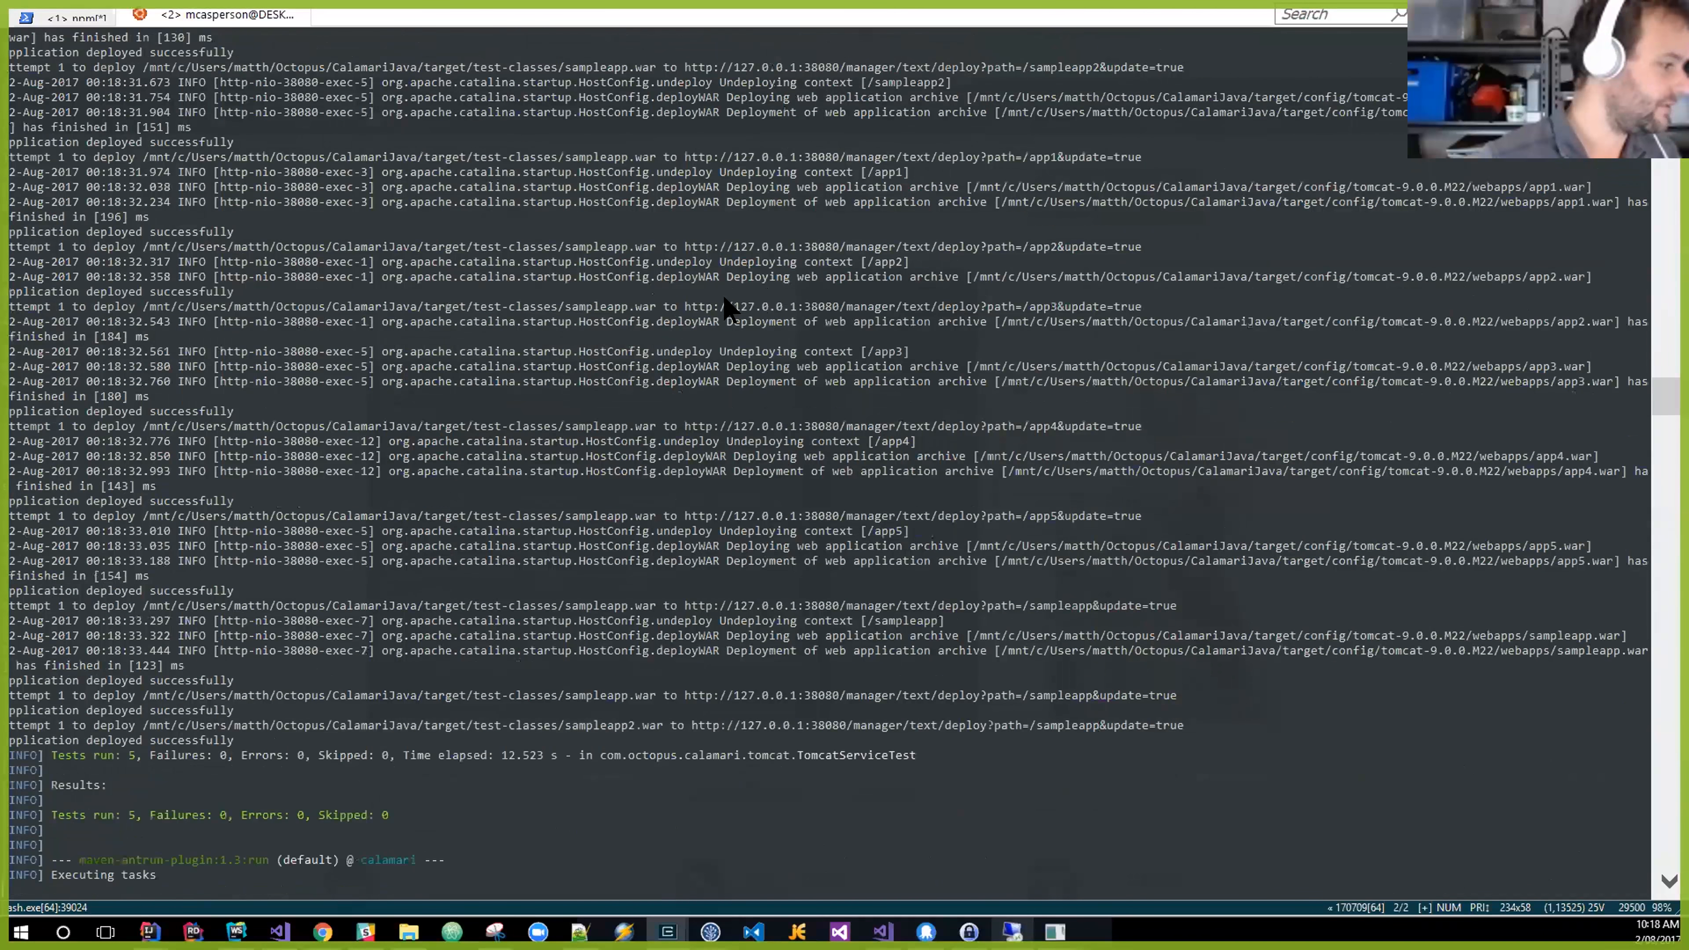
{"action": "scroll", "coordinate": [121, 774], "scroll_direction": "down", "scroll_amount": 2}
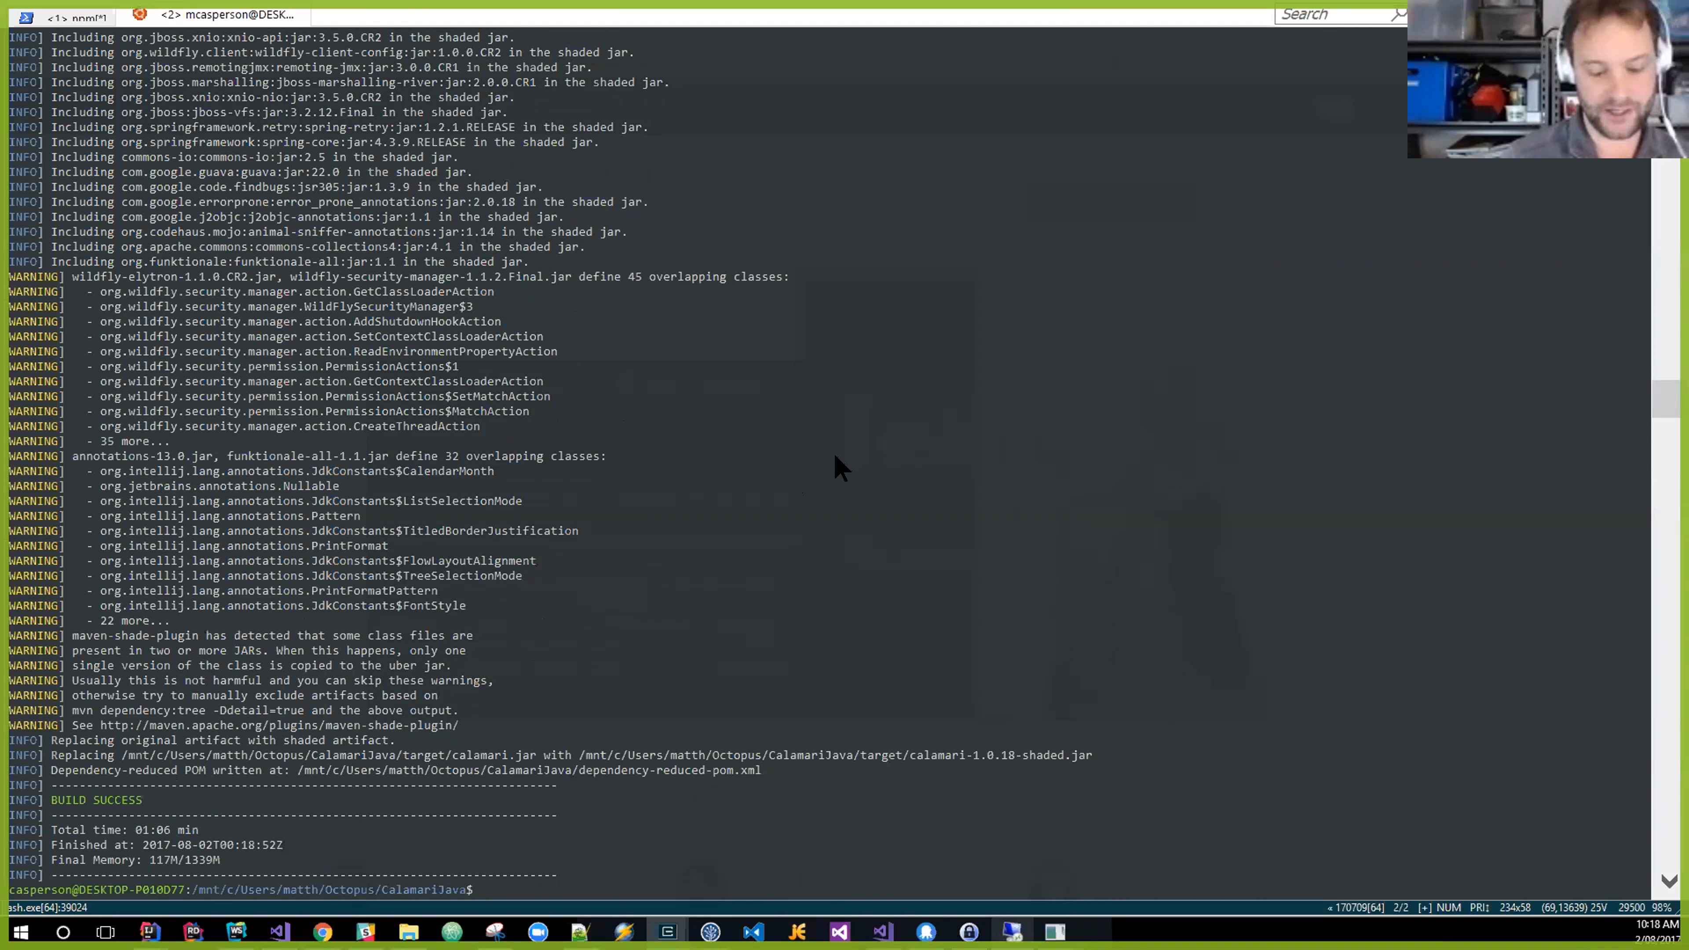
Reuse the previous Maven verify command with the wildfly10 profile and run ./mvnw verify -Pwildfly10.
{"action": "key", "text": "Up"}
{"action": "key", "text": "Up"}
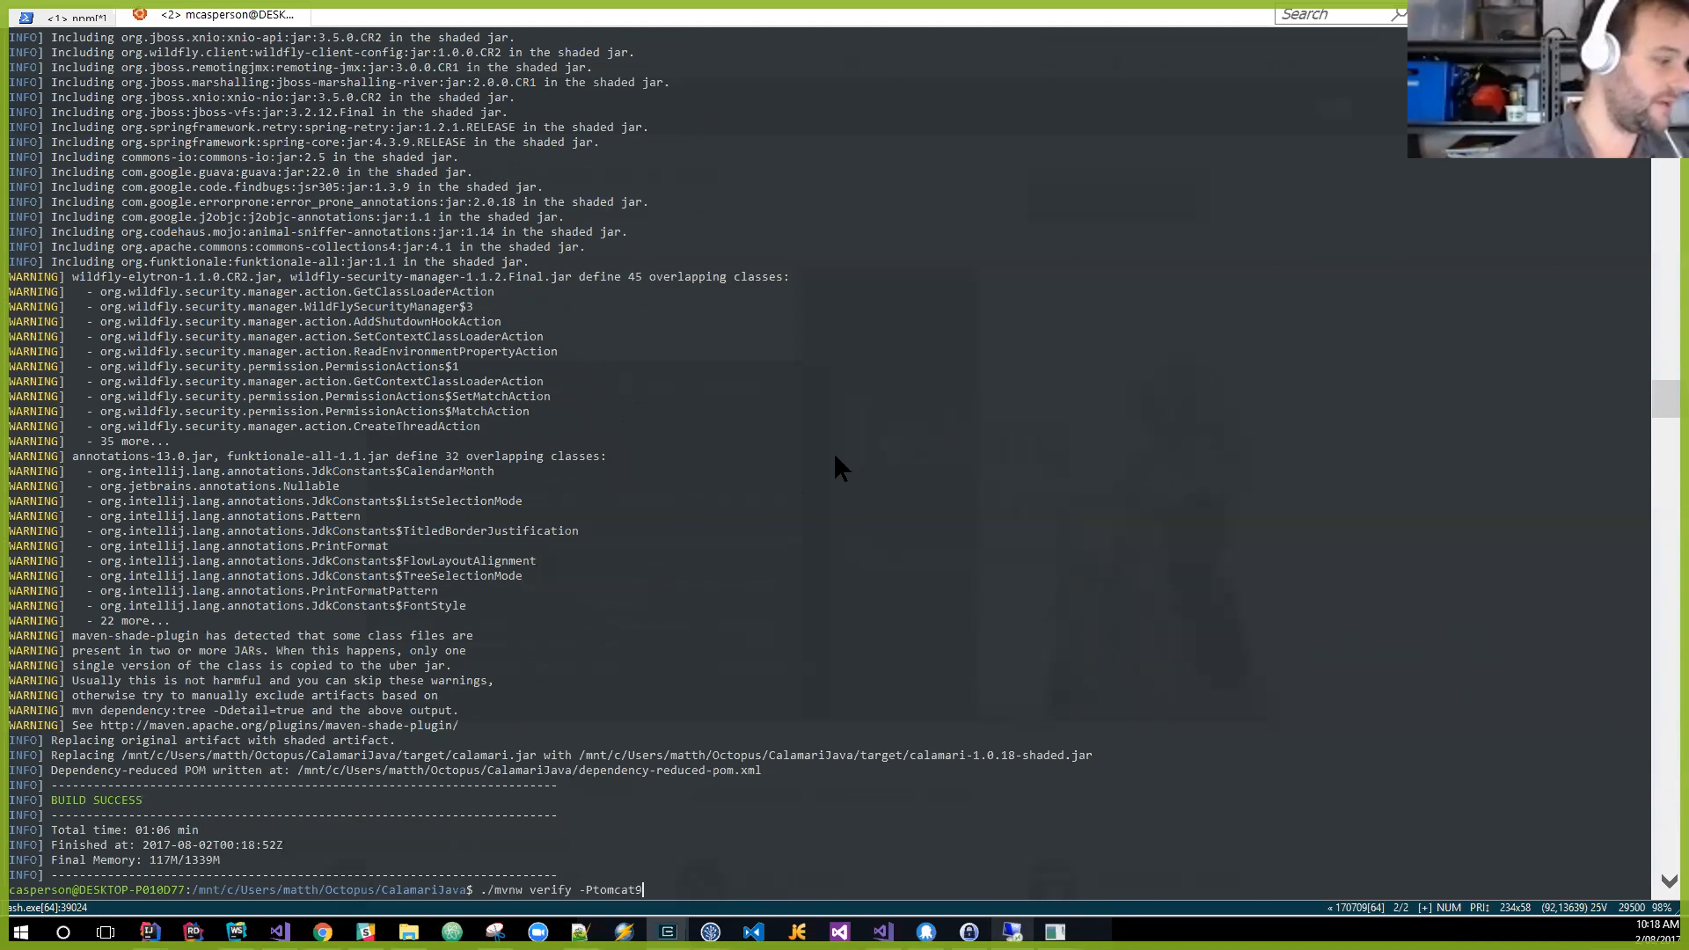
{"action": "key", "text": "BackSpace"}
{"action": "type", "text": "7"}
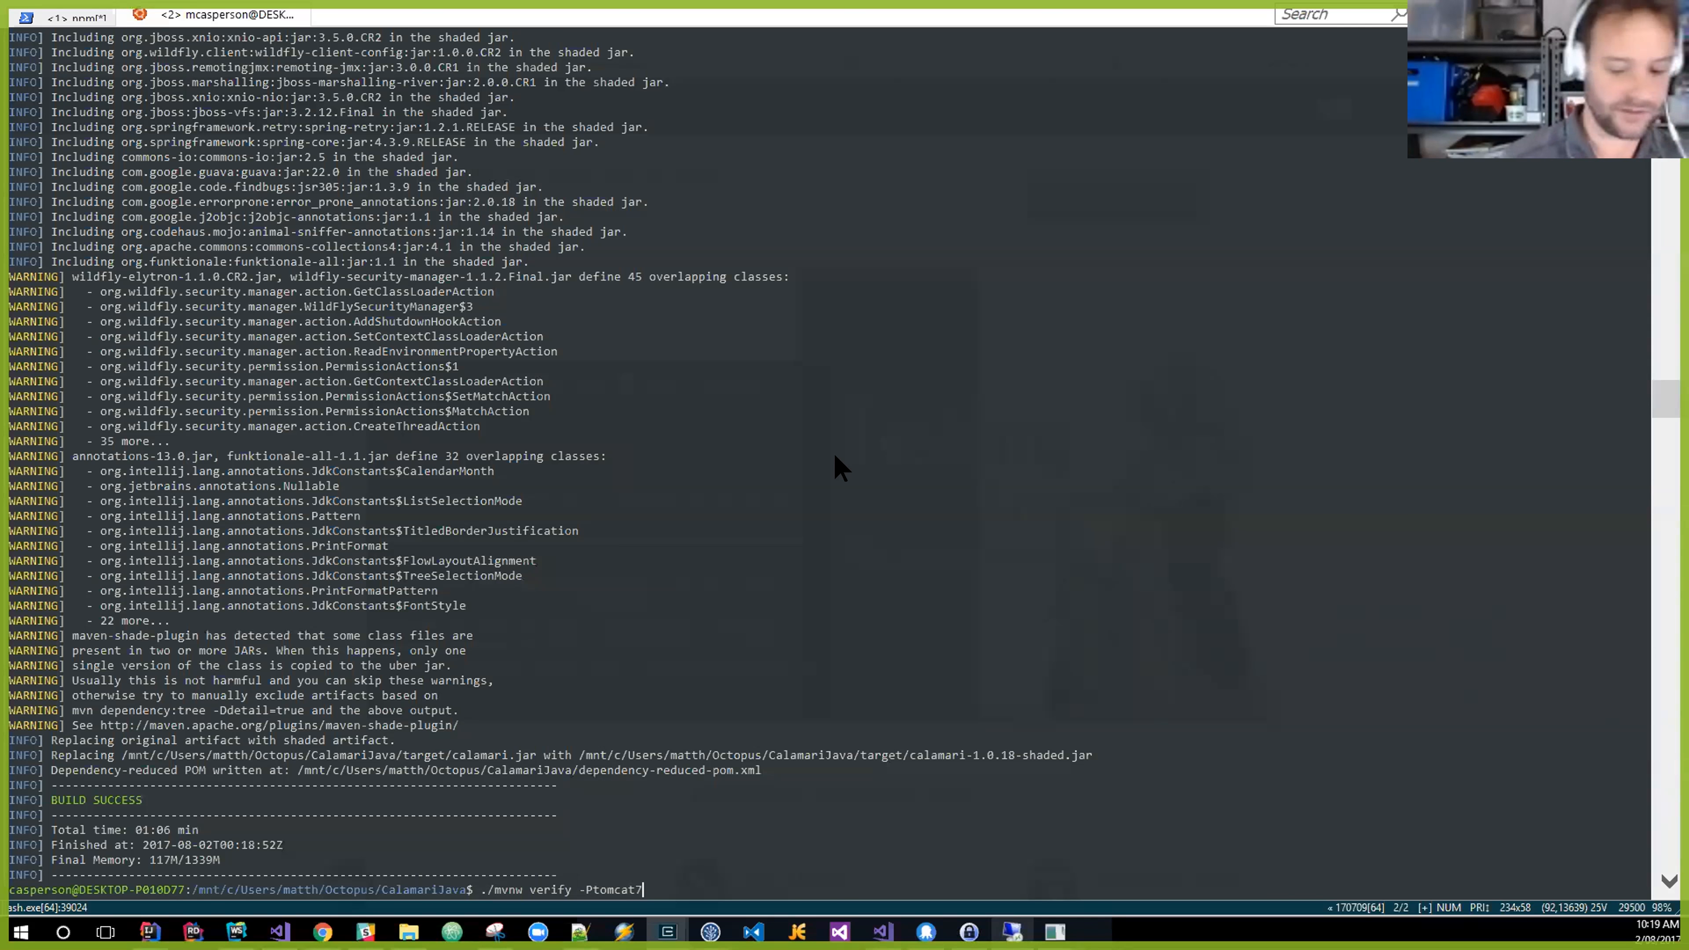
{"action": "key", "text": "BackSpace"}
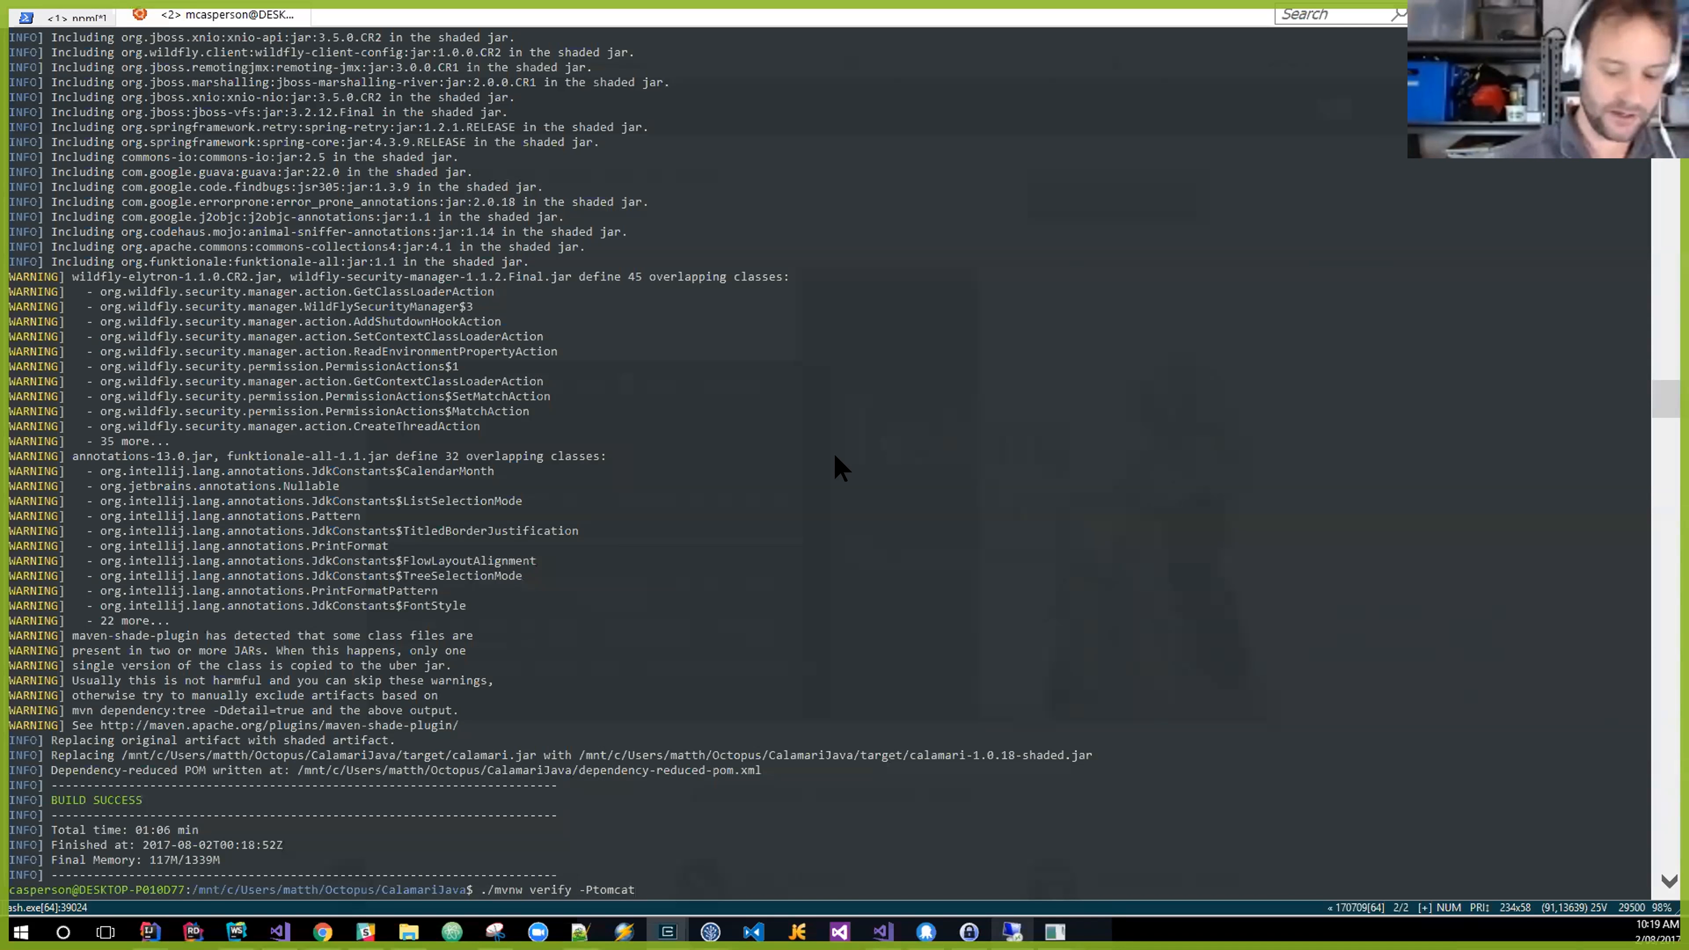
{"action": "key", "text": "BackSpace"}
{"action": "key", "text": "BackSpace"}
{"action": "key", "text": "BackSpace"}
{"action": "key", "text": "BackSpace"}
{"action": "key", "text": "BackSpace"}
{"action": "key", "text": "BackSpace"}
{"action": "type", "text": "wildly"}
{"action": "key", "text": "BackSpace"}
{"action": "key", "text": "BackSpace"}
{"action": "type", "text": "fly10"}
{"action": "key", "text": "Return"}
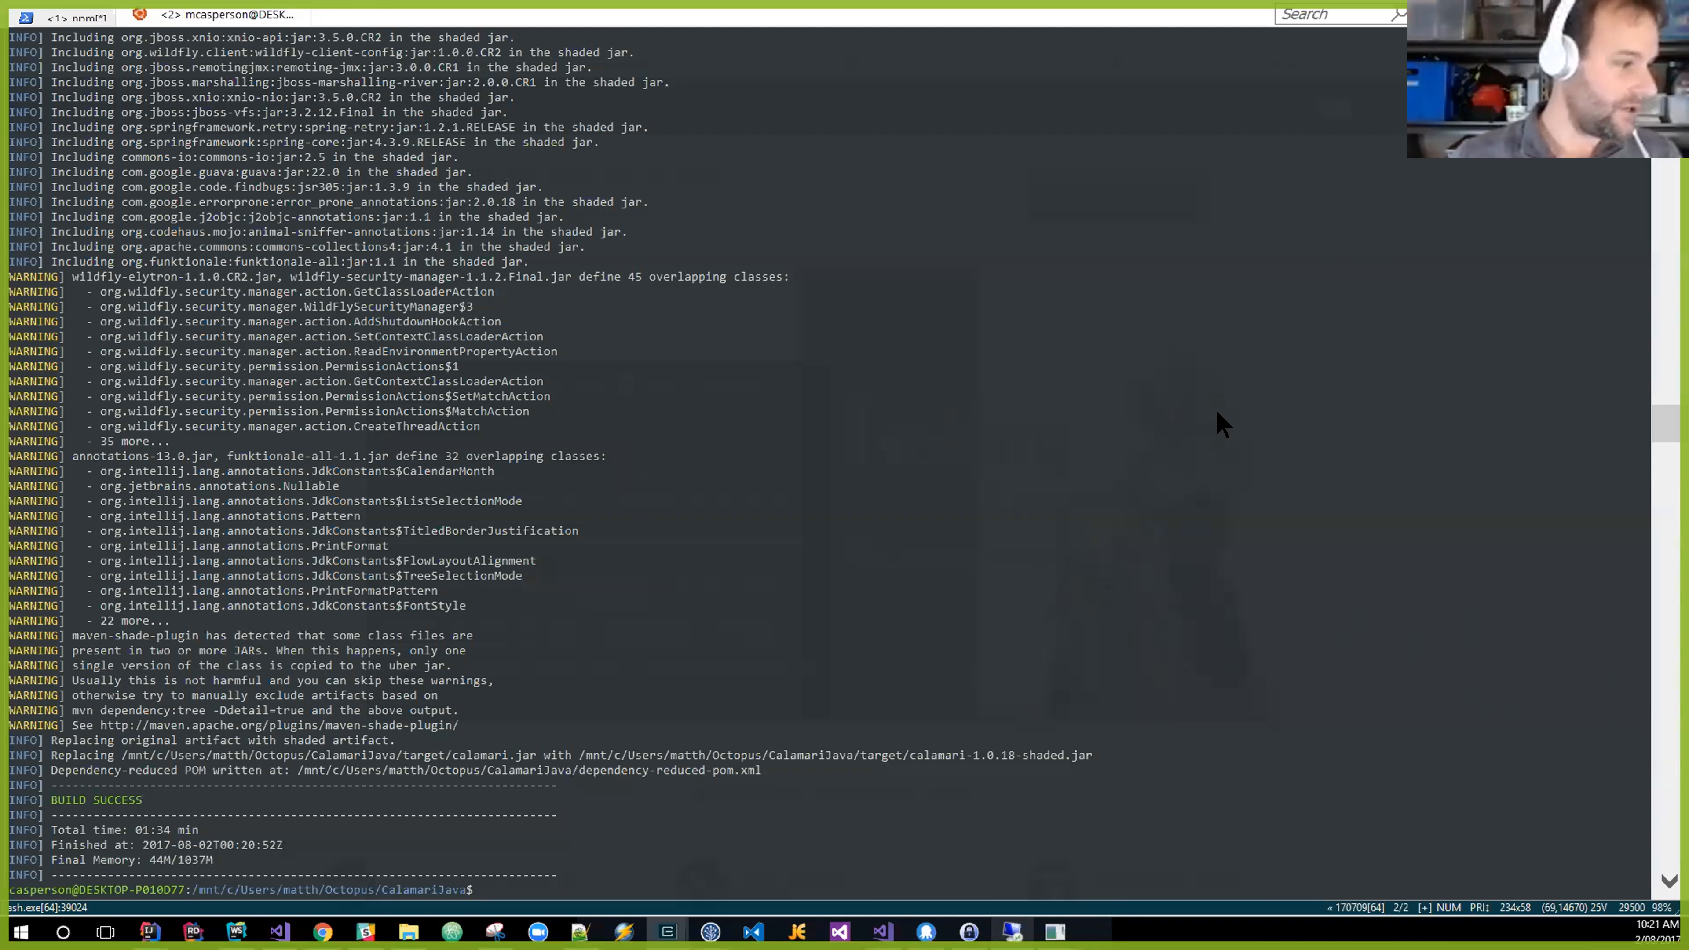
Return to the Tomcat 7 step in Octopus Deploy and review its package, Tomcat manager and condition settings.
{"action": "key", "text": "alt+Tab"}
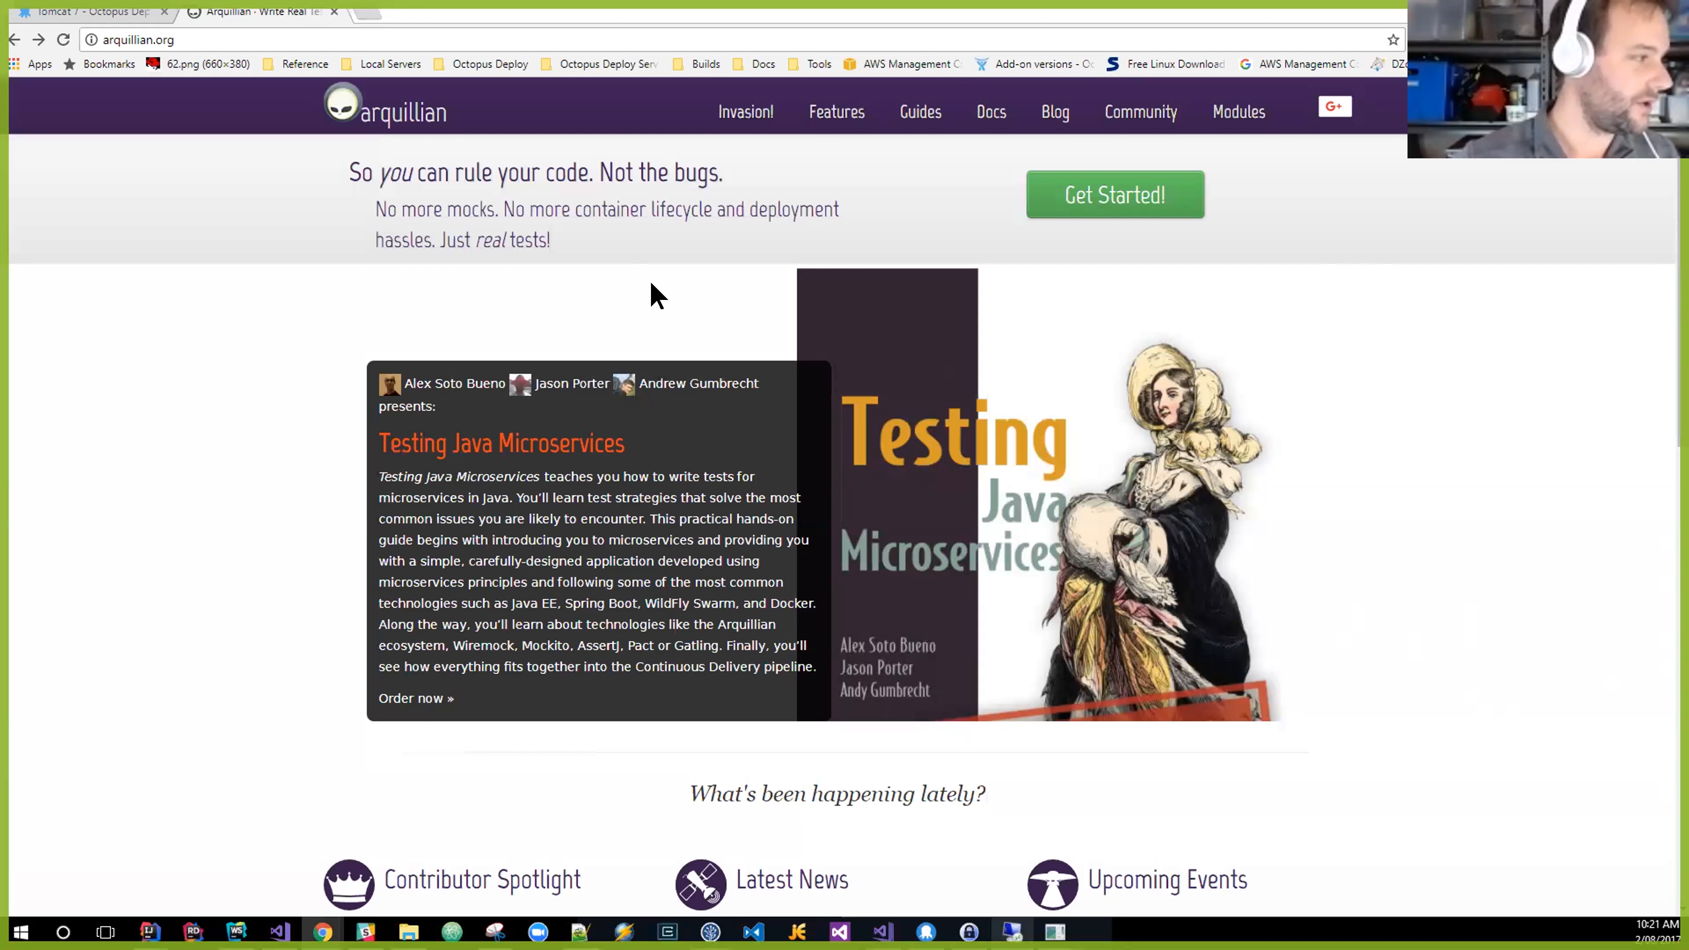
{"action": "left_click", "coordinate": [123, 11]}
{"action": "scroll", "coordinate": [918, 443], "scroll_direction": "down", "scroll_amount": 7}
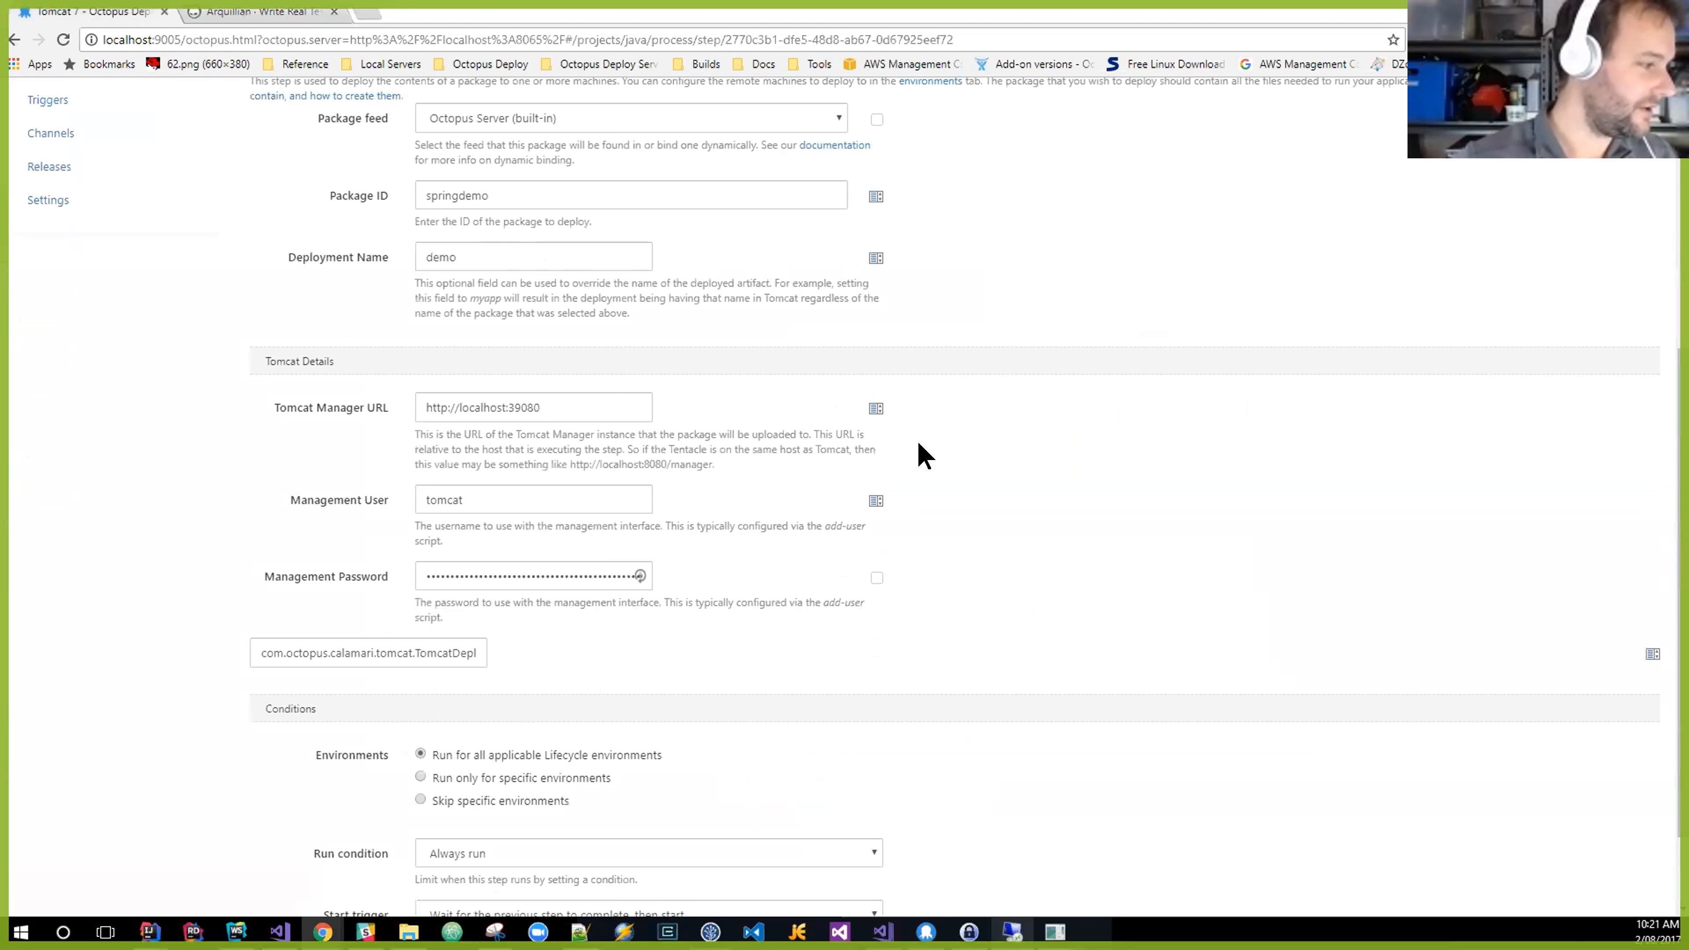
{"action": "scroll", "coordinate": [917, 440], "scroll_direction": "up", "scroll_amount": 7}
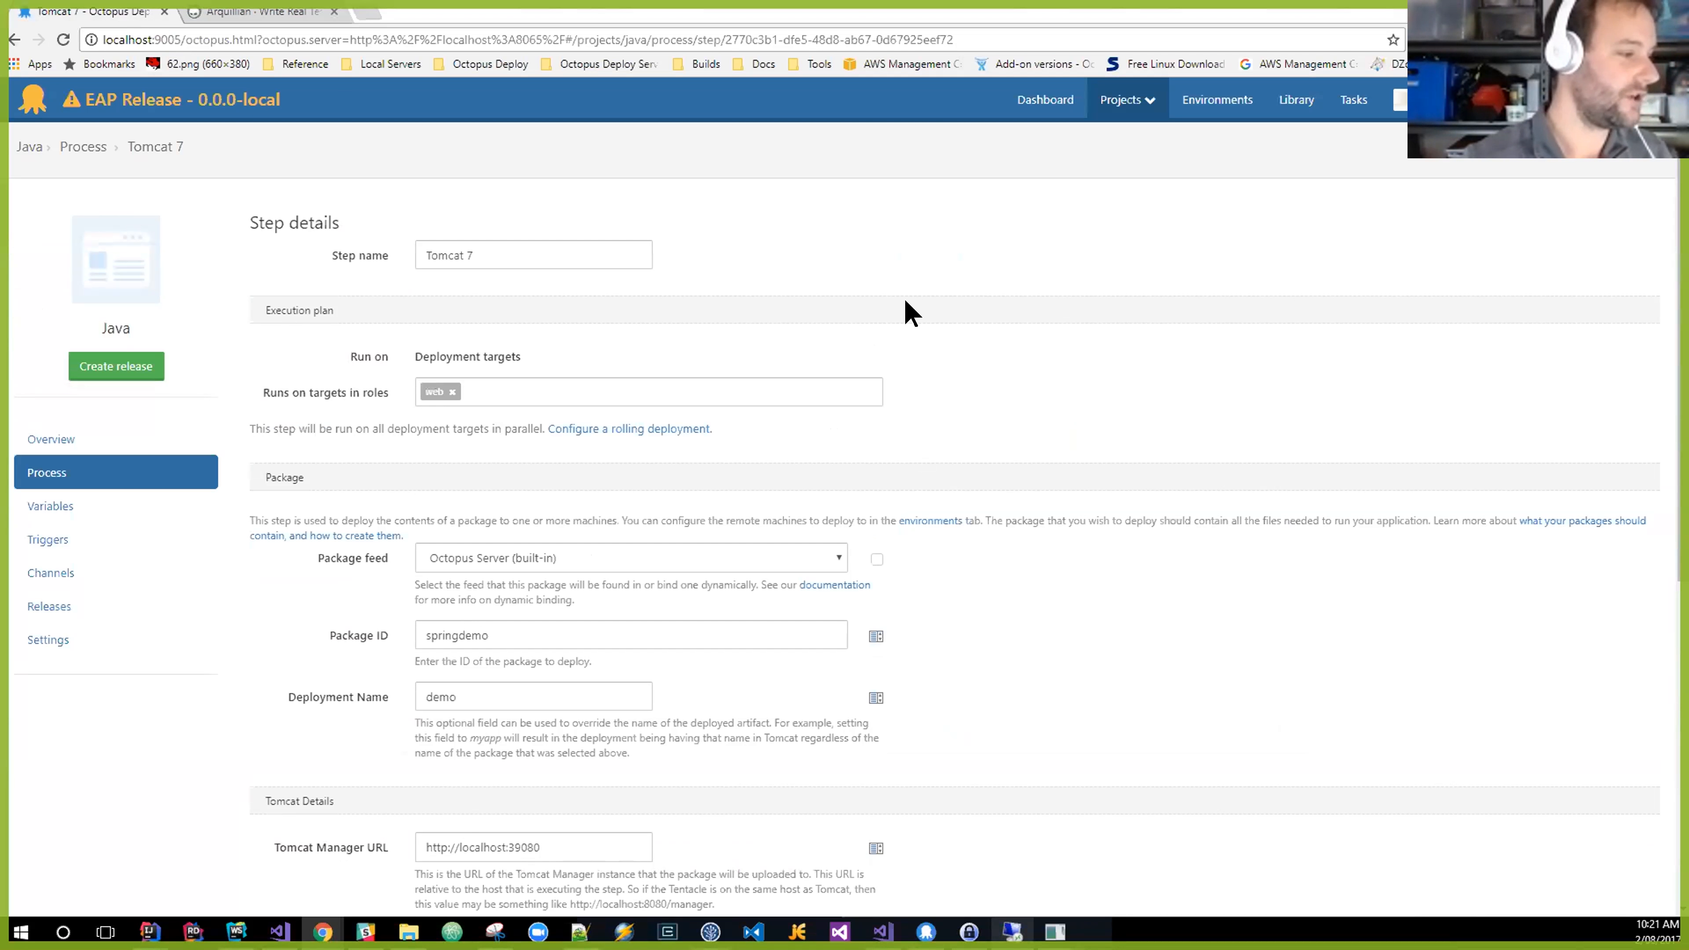
{"action": "scroll", "coordinate": [905, 293], "scroll_direction": "down", "scroll_amount": 4}
{"action": "scroll", "coordinate": [911, 294], "scroll_direction": "down", "scroll_amount": 4}
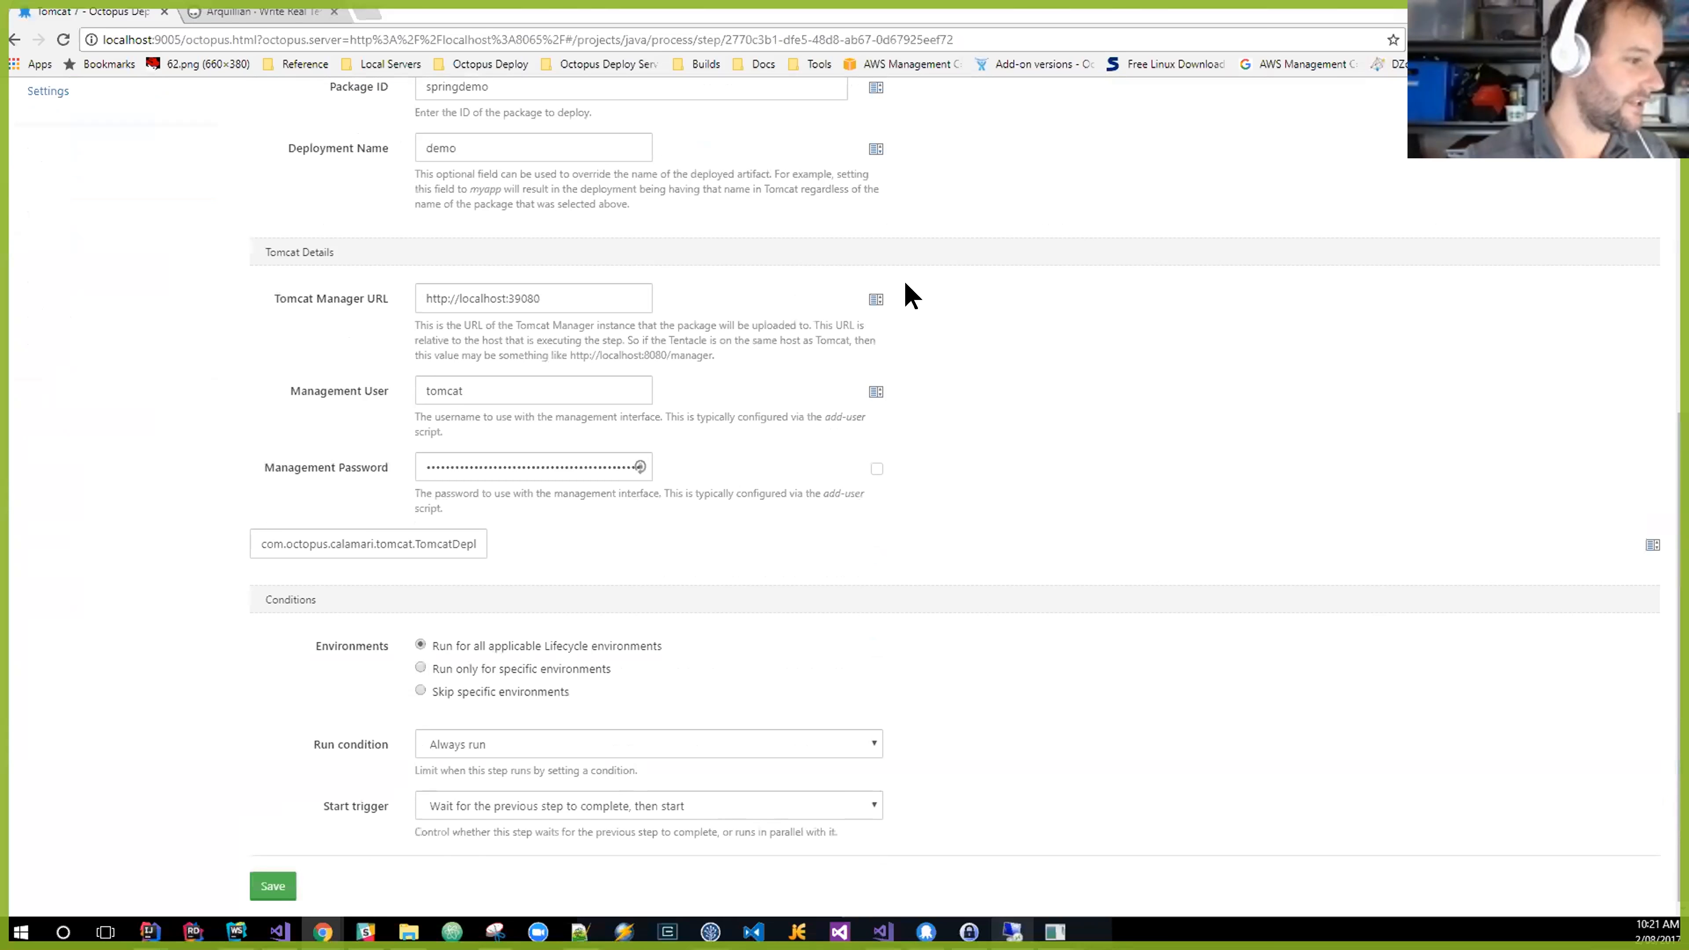
{"action": "scroll", "coordinate": [910, 294], "scroll_direction": "up", "scroll_amount": 7}
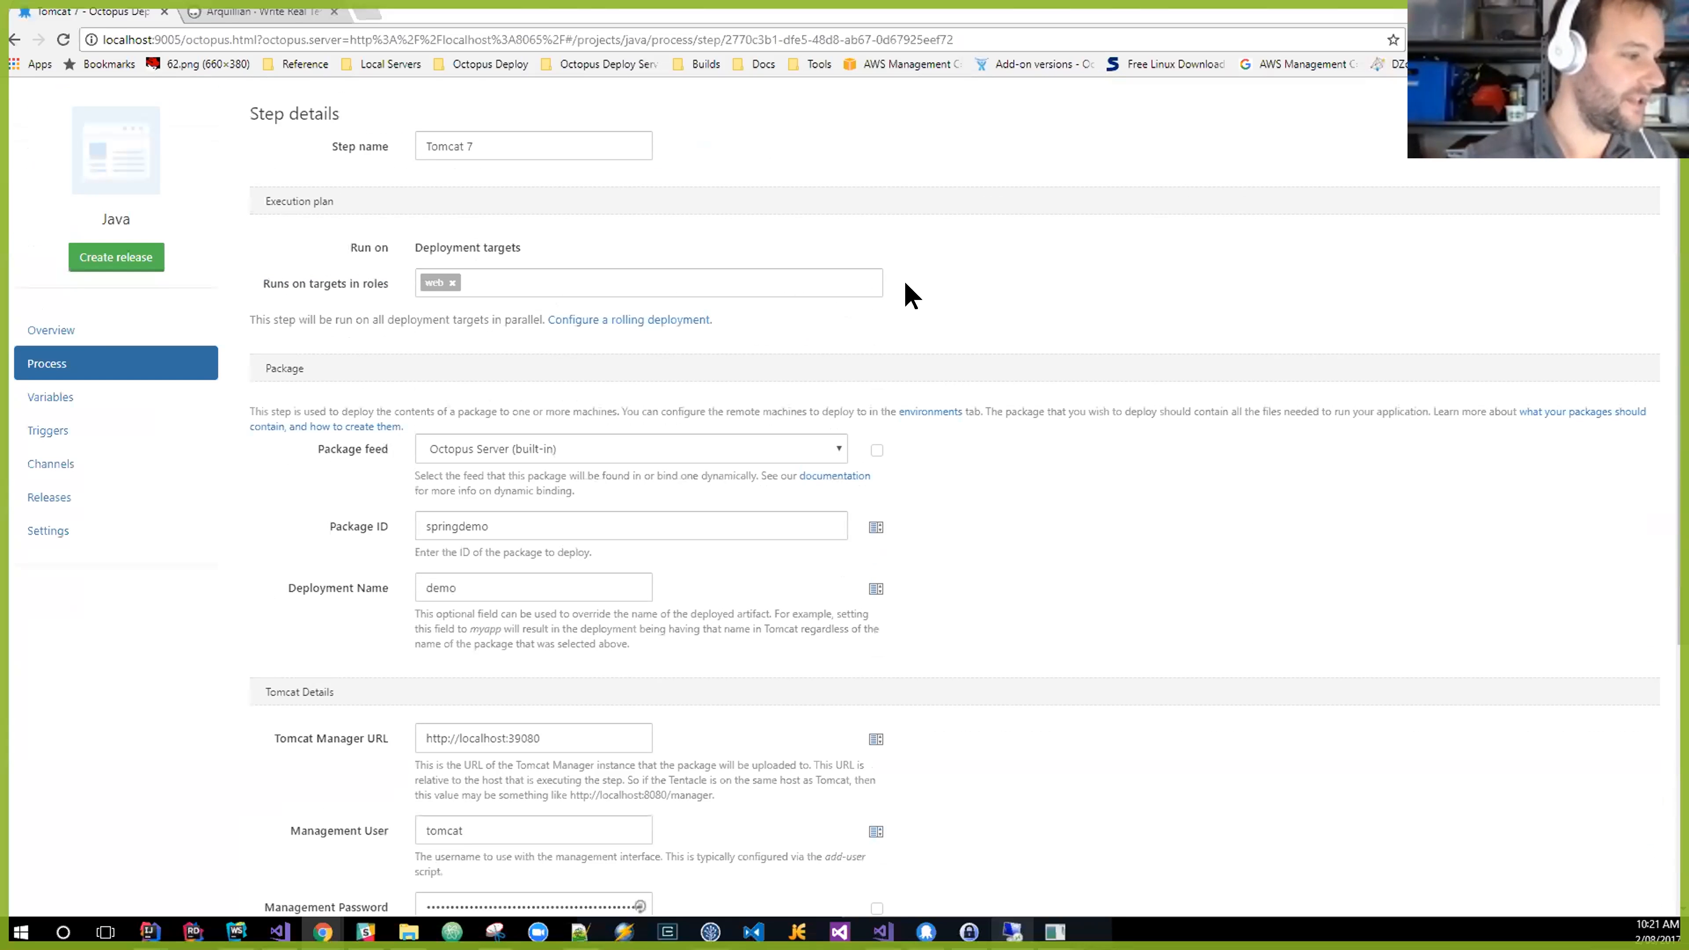